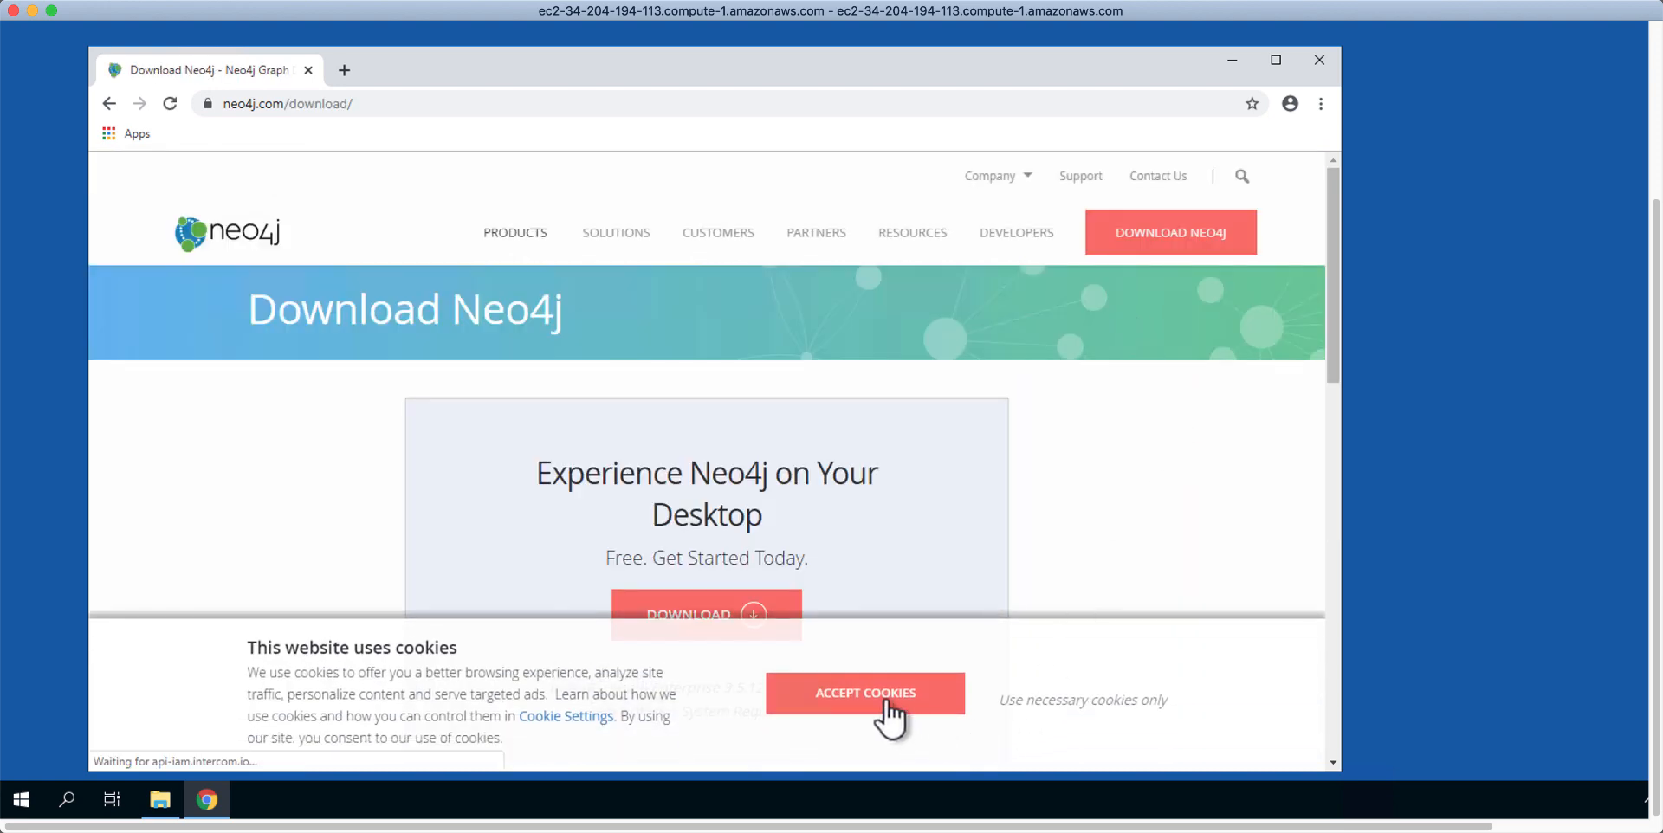
Step: Accept the cookies in the banner on the Download Neo4j page
left_click(865, 693)
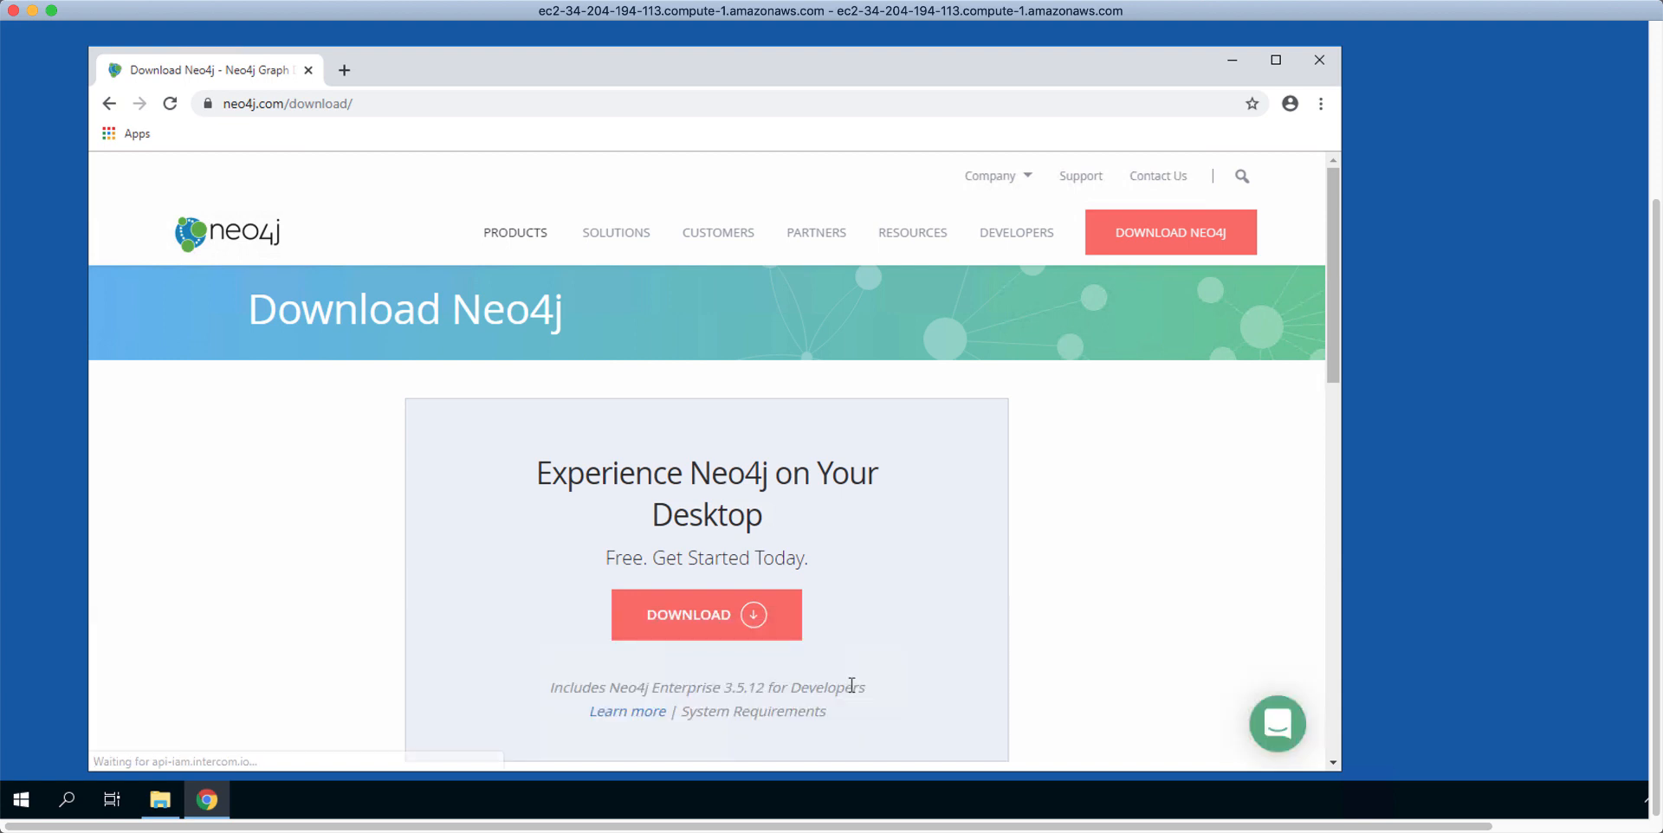
Step: Fill the Desktop download form with first and last name, business email and company Neo4j
left_click(712, 623)
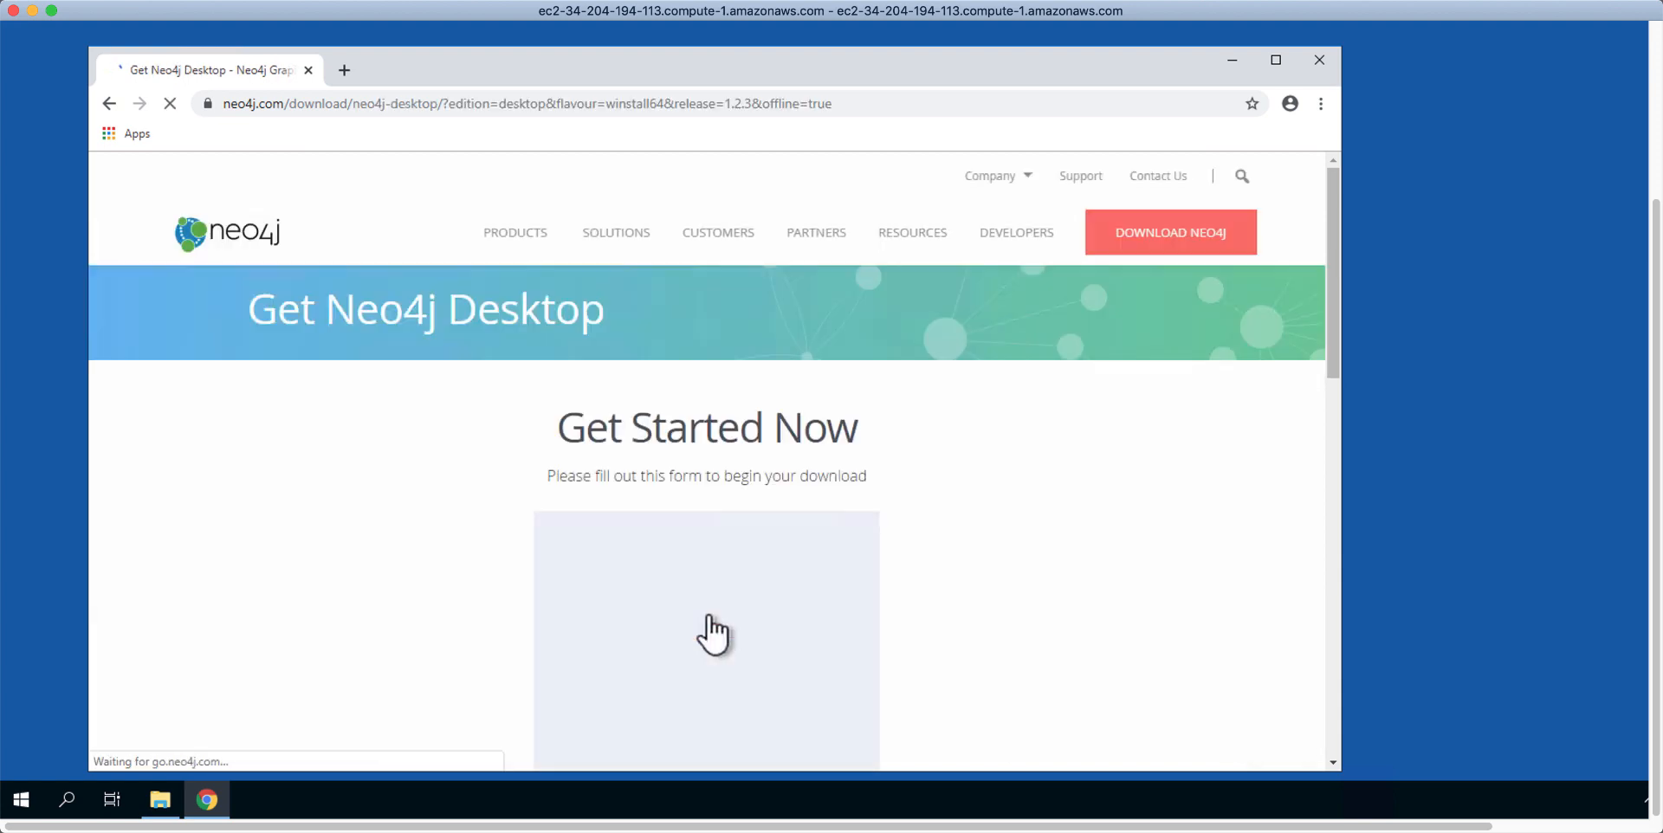
left_click(693, 569)
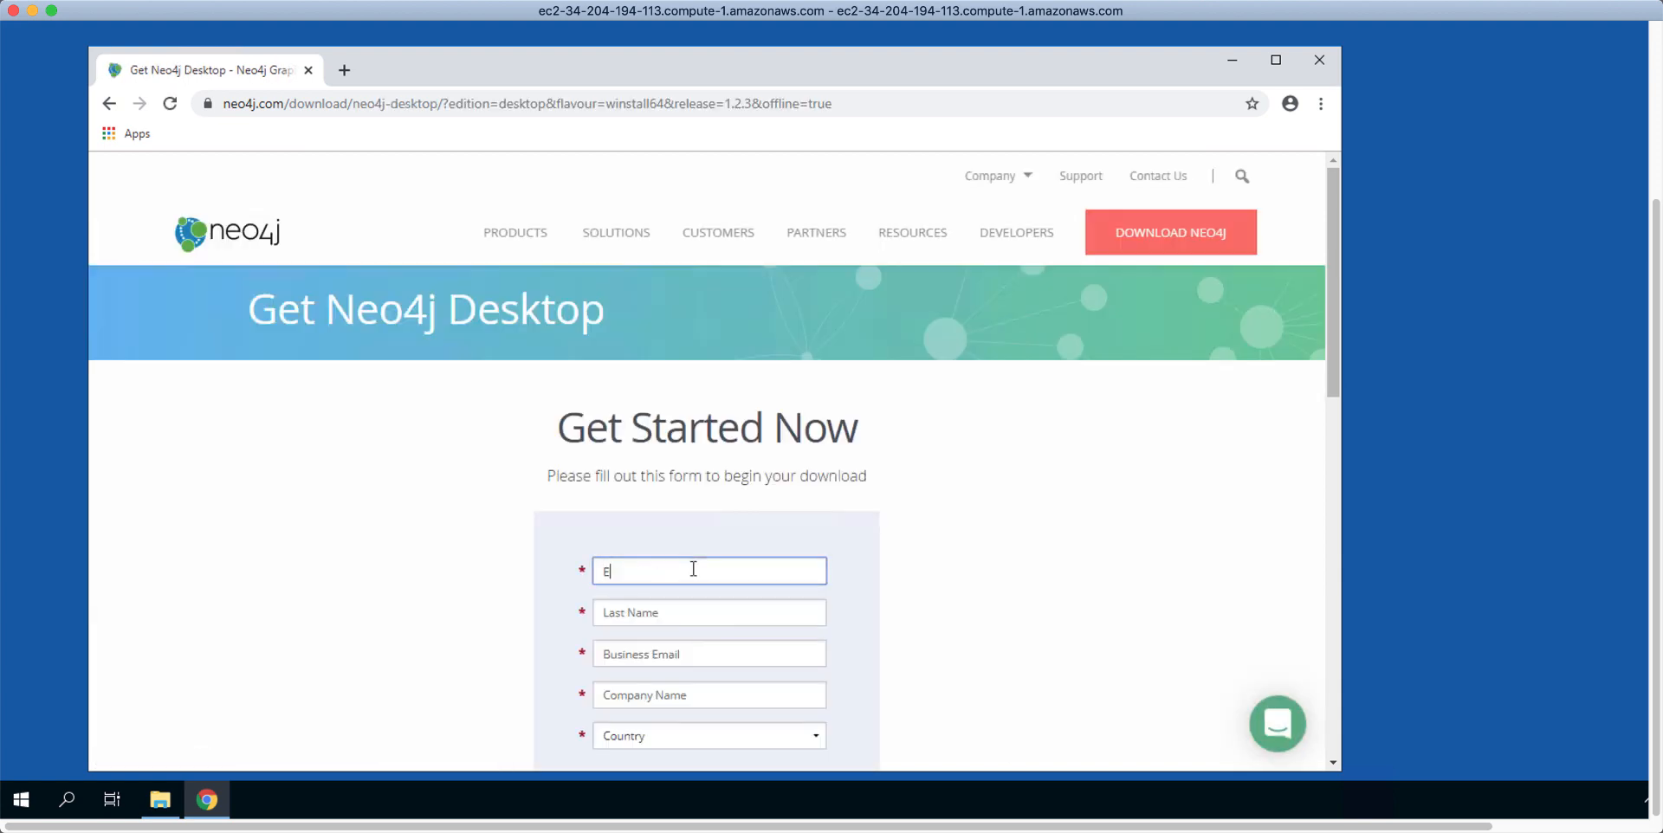
key("Tab")
key("Tab")
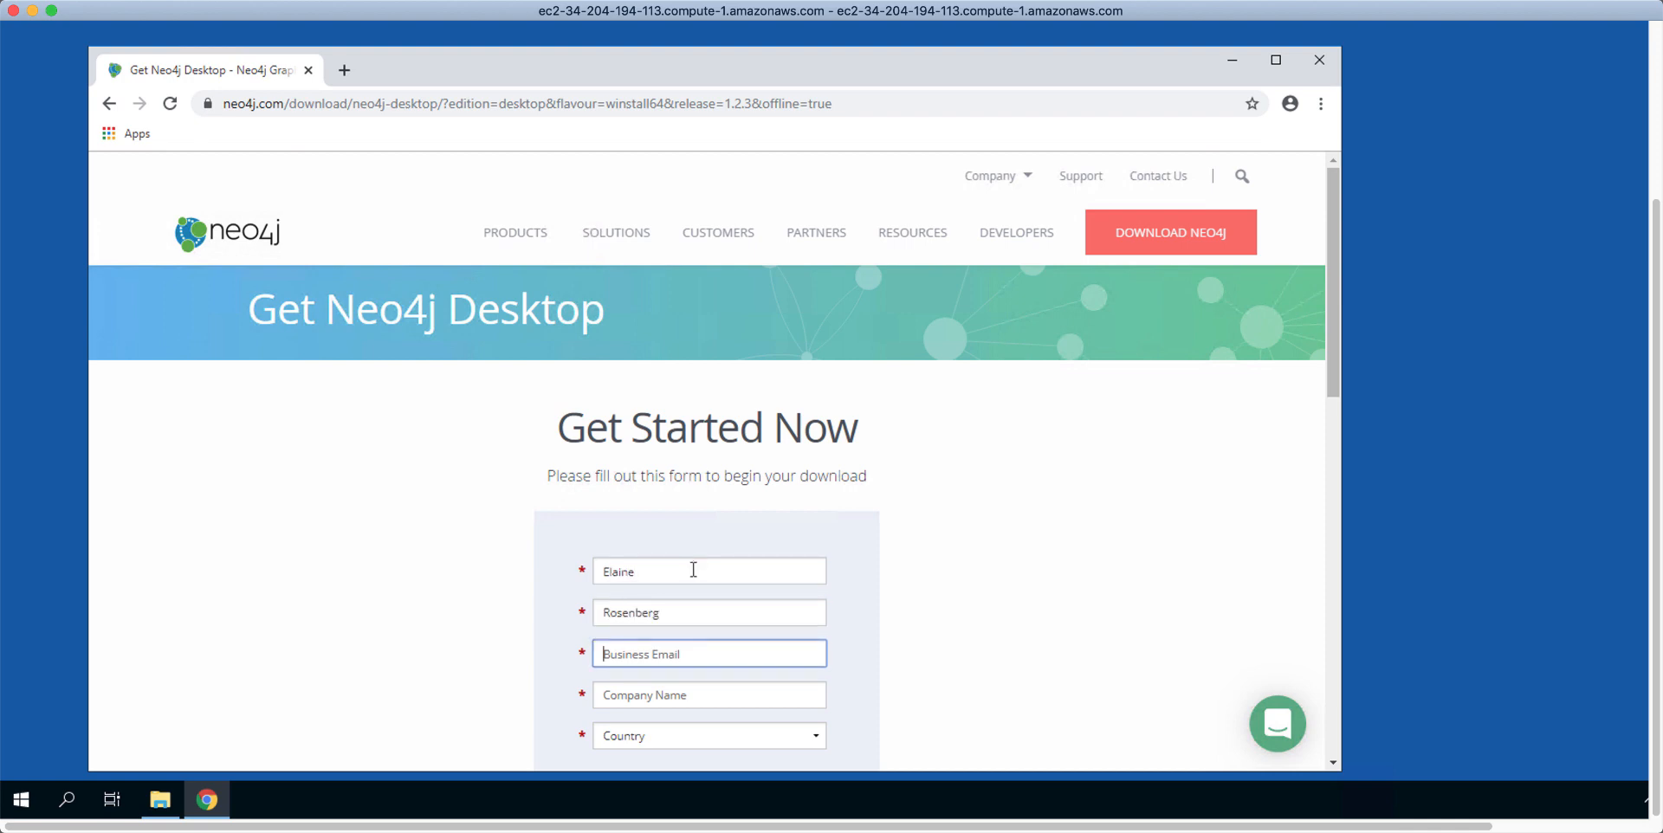
key("Tab")
type("Neo4j")
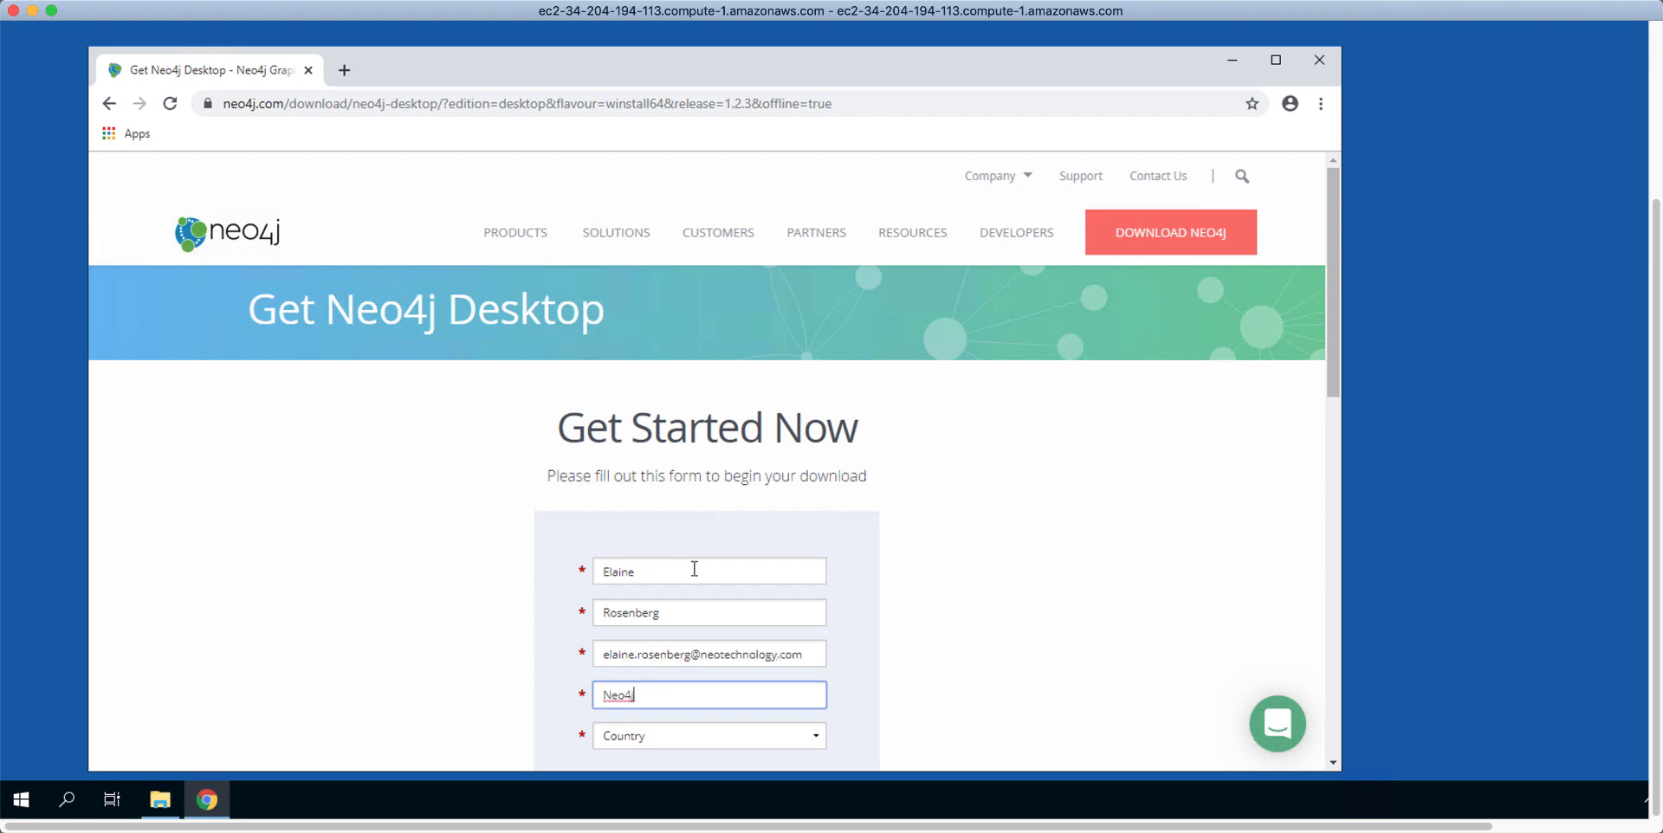
Step: Choose country United States and state California, then submit the form to download Neo4j Desktop
key("Tab")
left_click(810, 735)
scroll(816, 606, "down", 20)
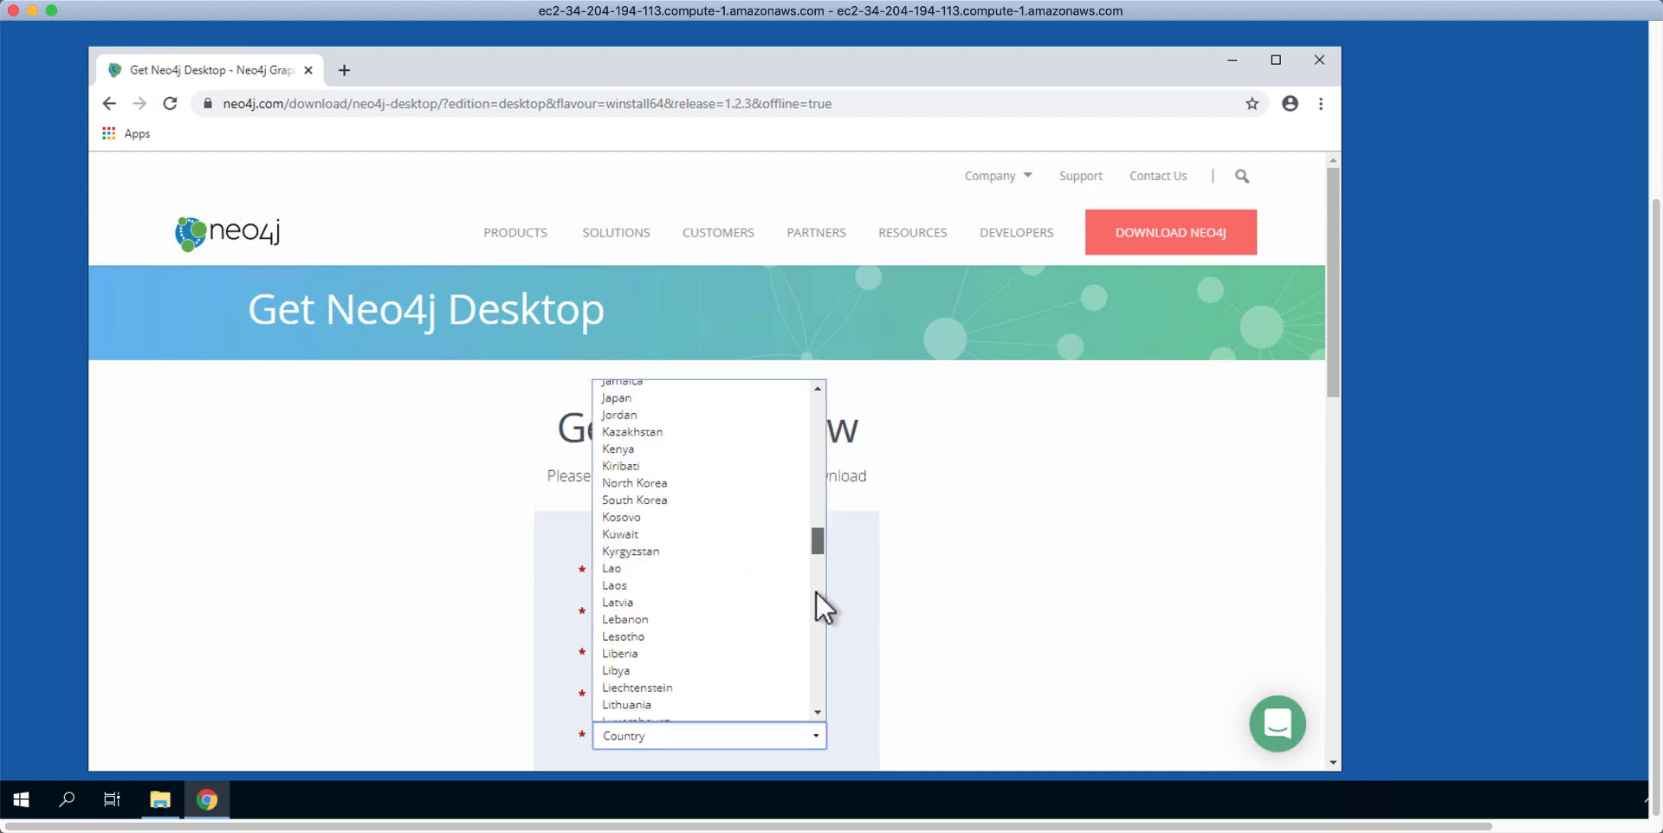
scroll(800, 678, "down", 3)
left_click(721, 637)
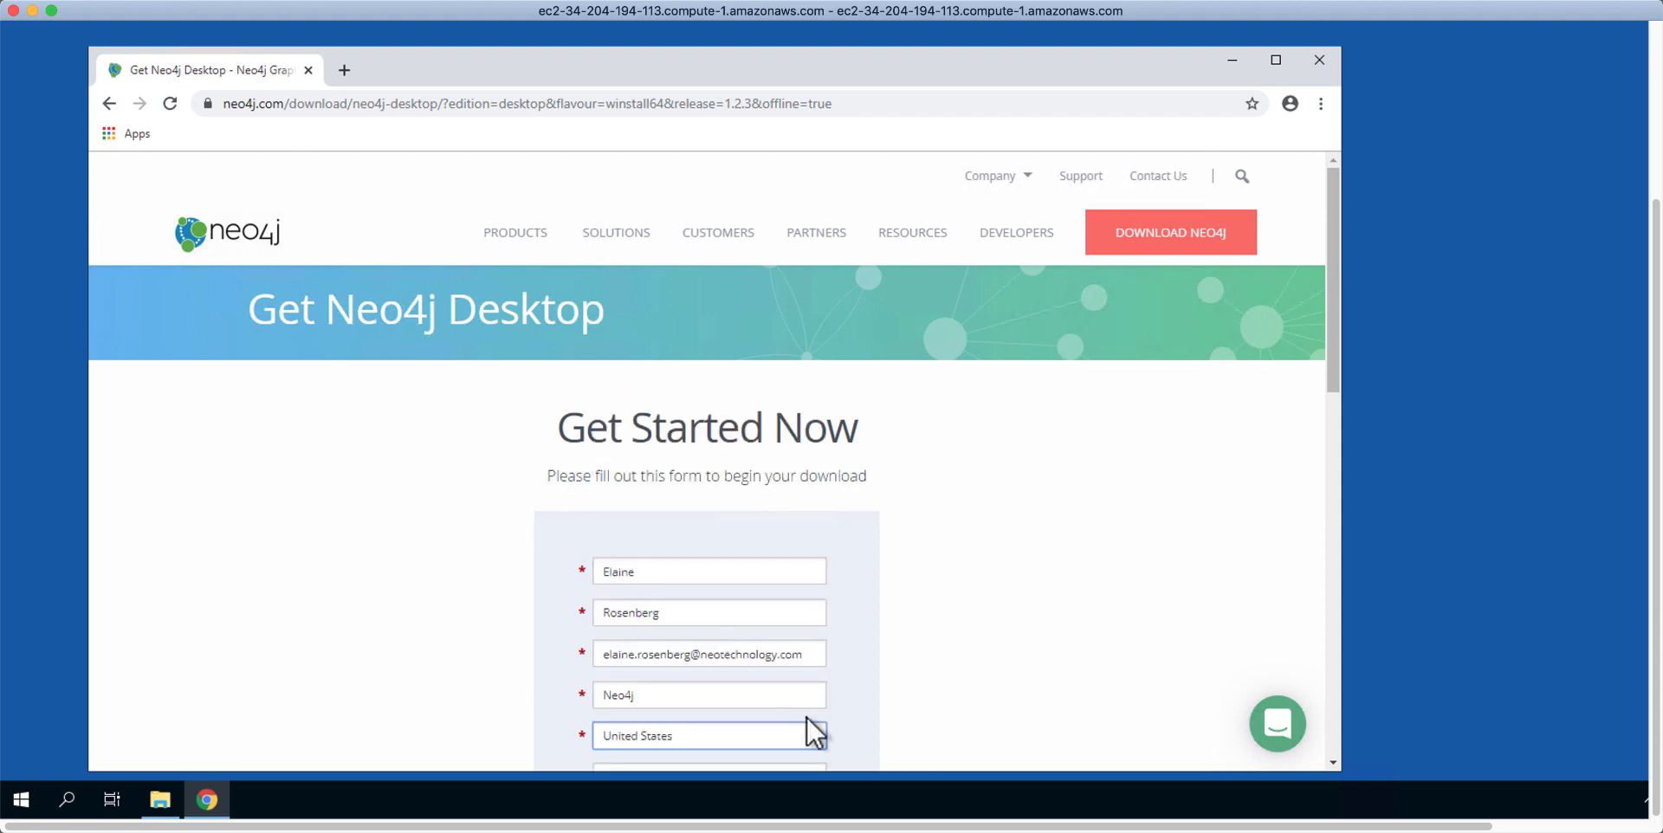
left_click_drag(1331, 372, 1329, 439)
left_click(813, 597)
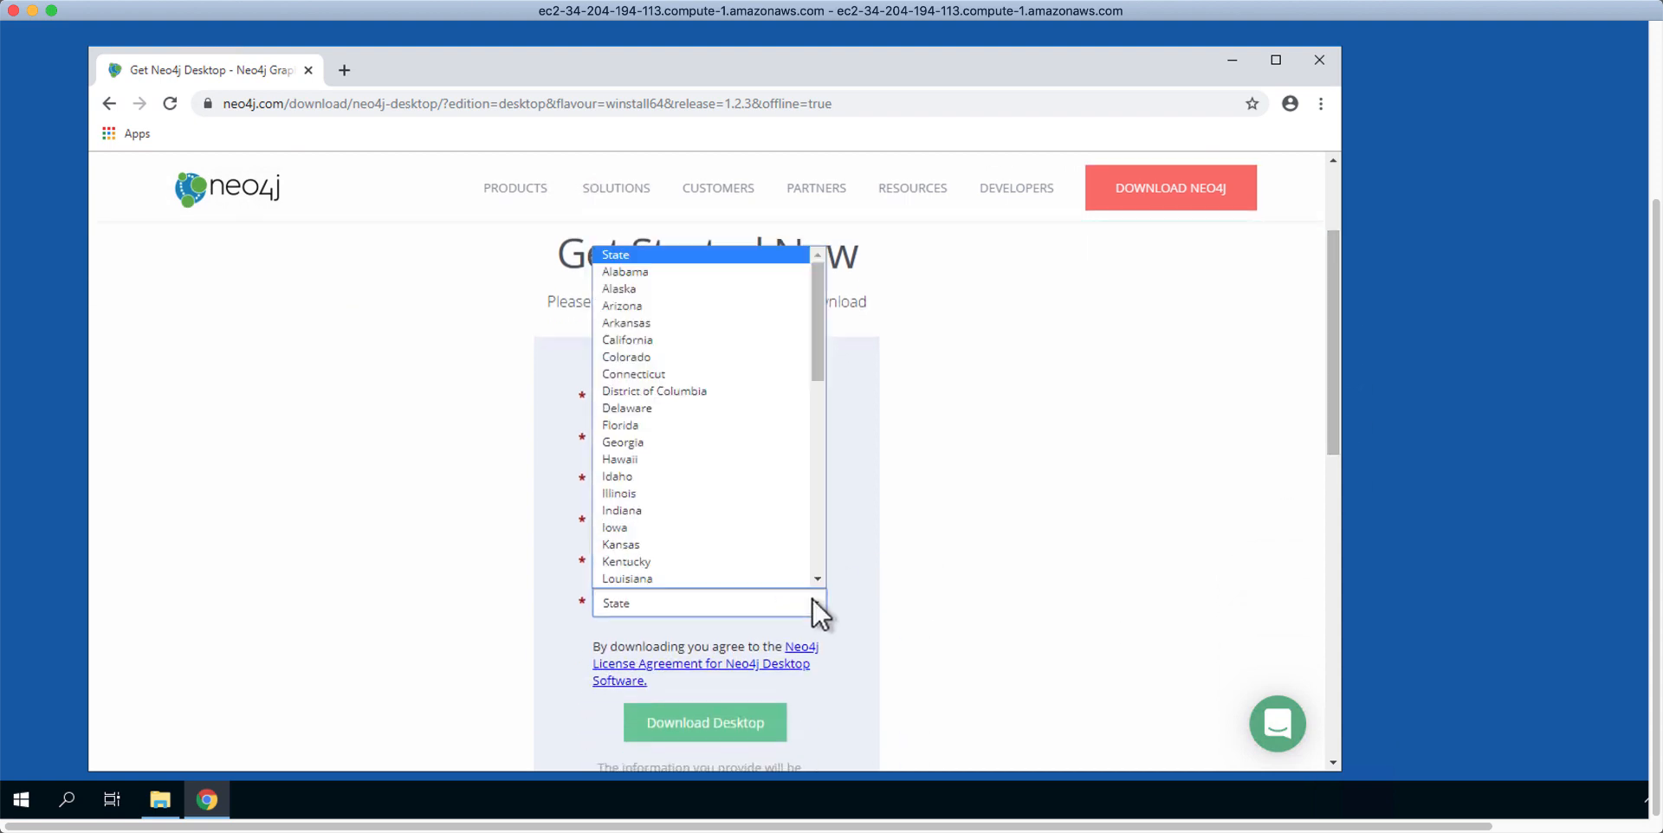
left_click(690, 341)
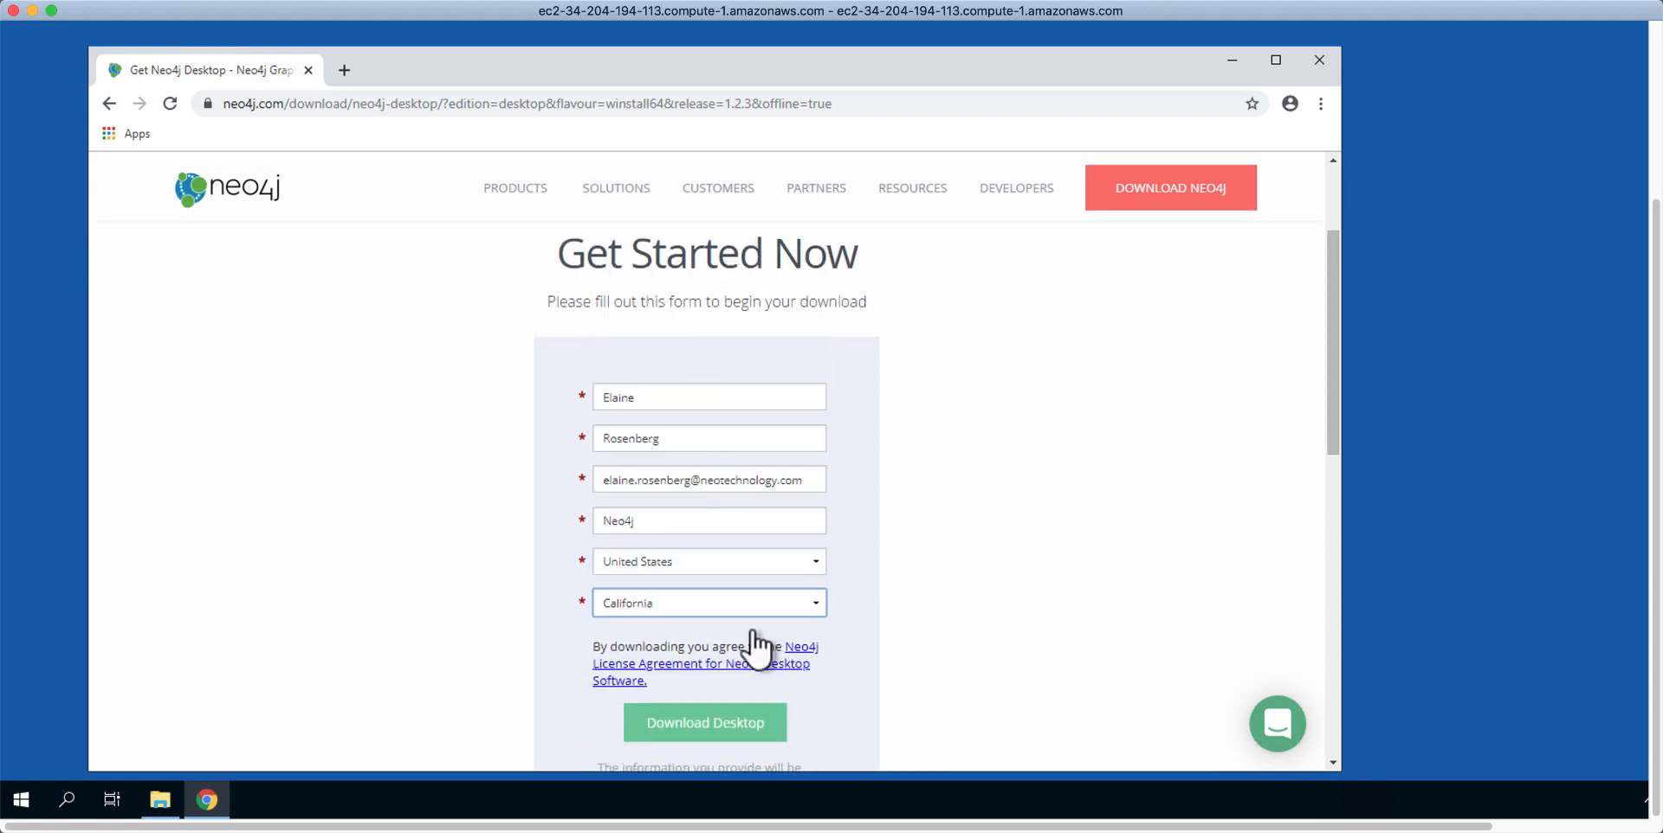
left_click(750, 719)
left_click(749, 719)
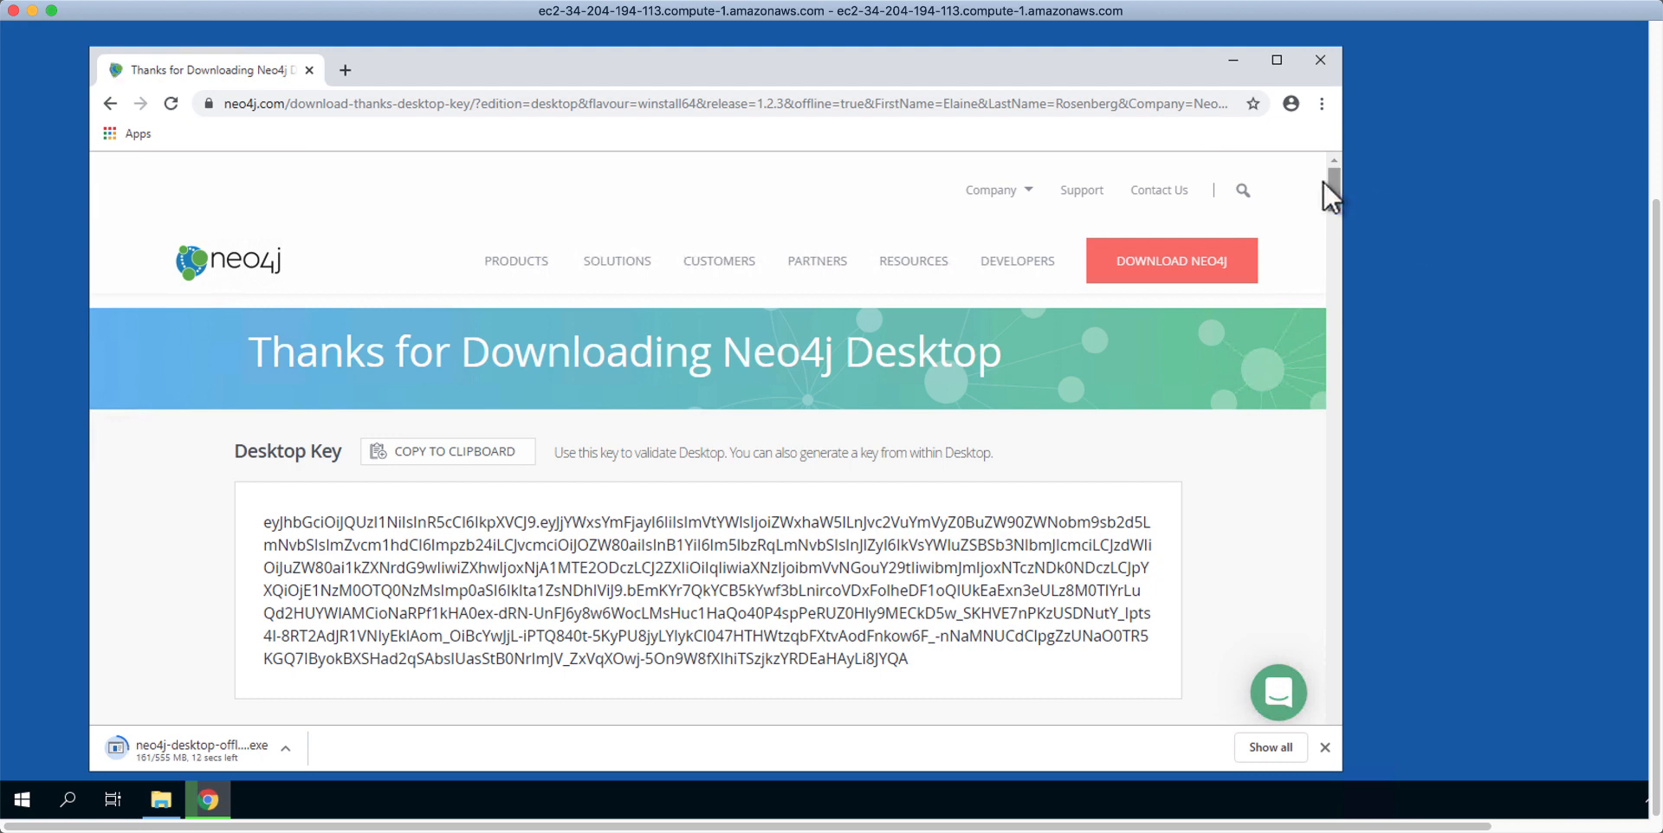
Step: Copy the Desktop Key to the clipboard and launch the downloaded Neo4j Desktop installer
left_click_drag(1331, 180, 1321, 139)
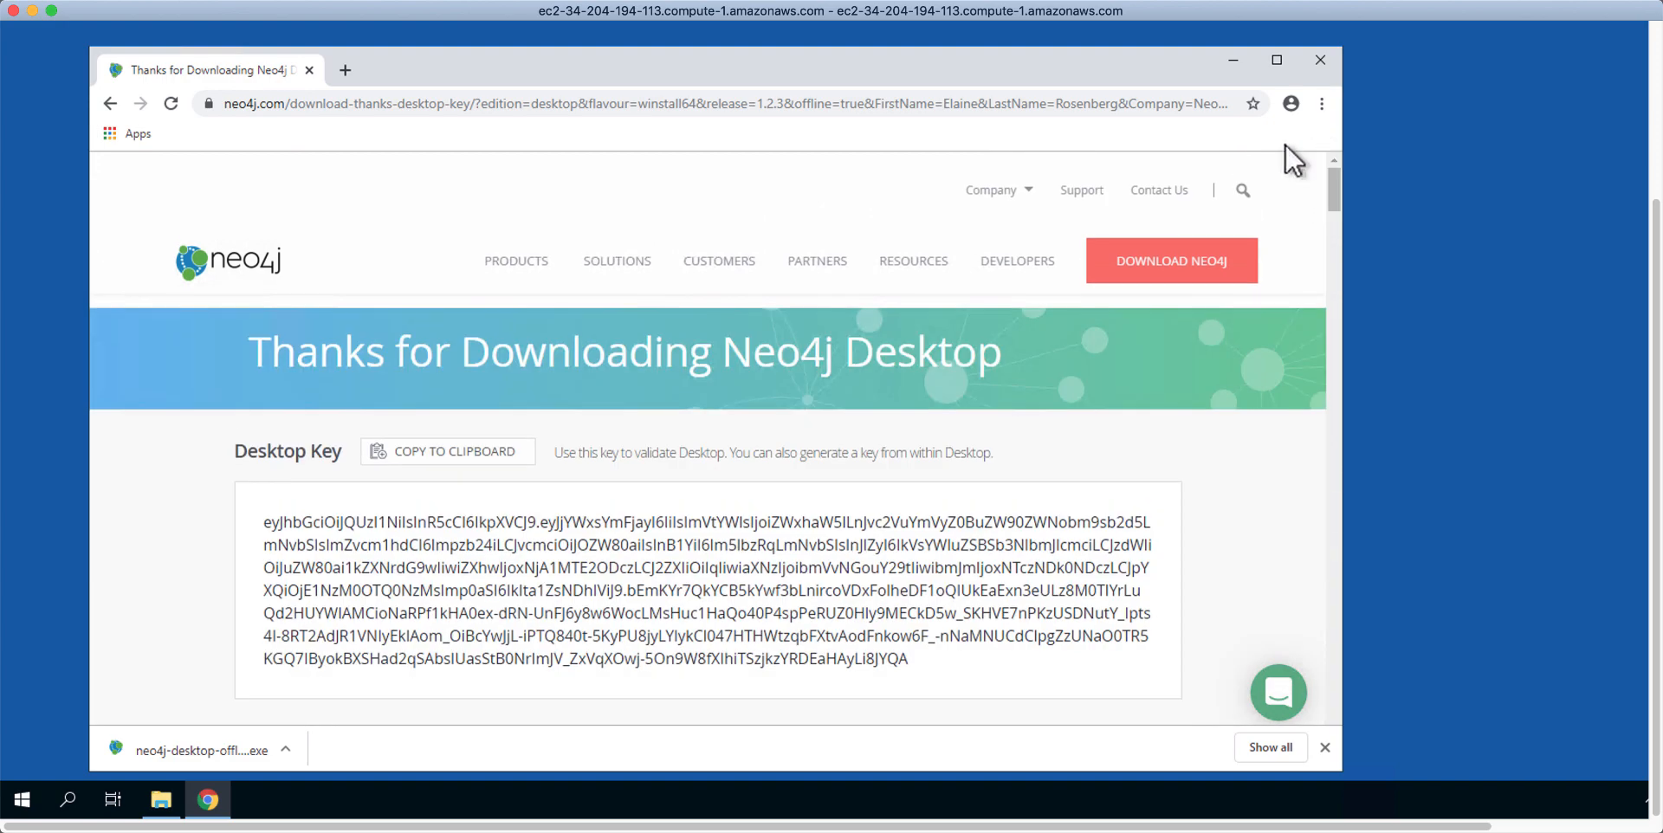
left_click(467, 459)
left_click(178, 751)
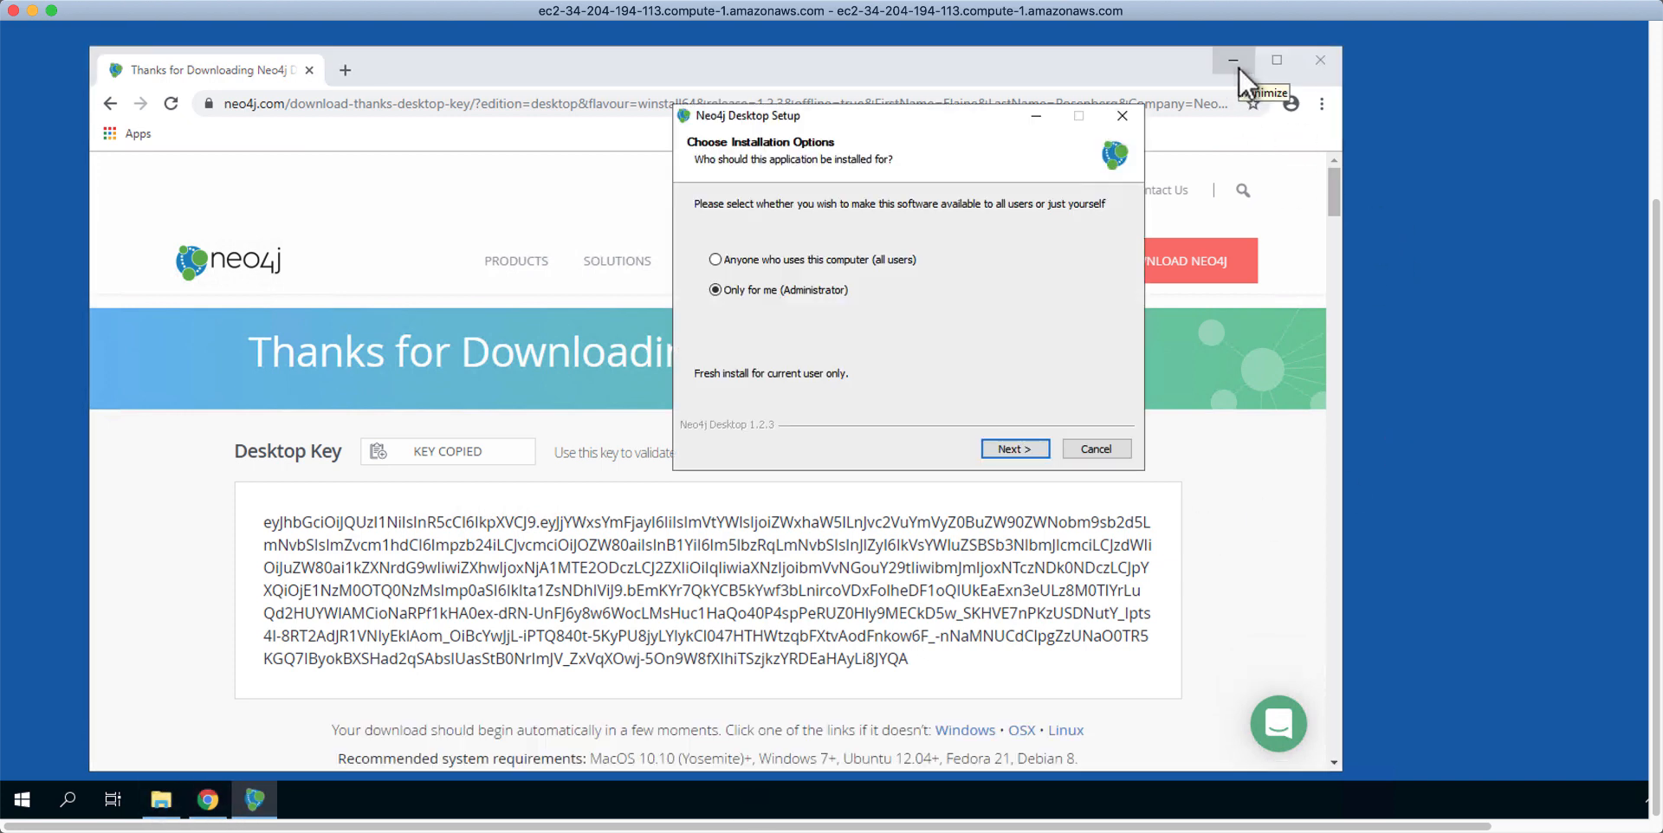
Step: Install Neo4j Desktop for all users into C:\Program Files\Neo4j Desktop and finish, launching it
left_click(1233, 61)
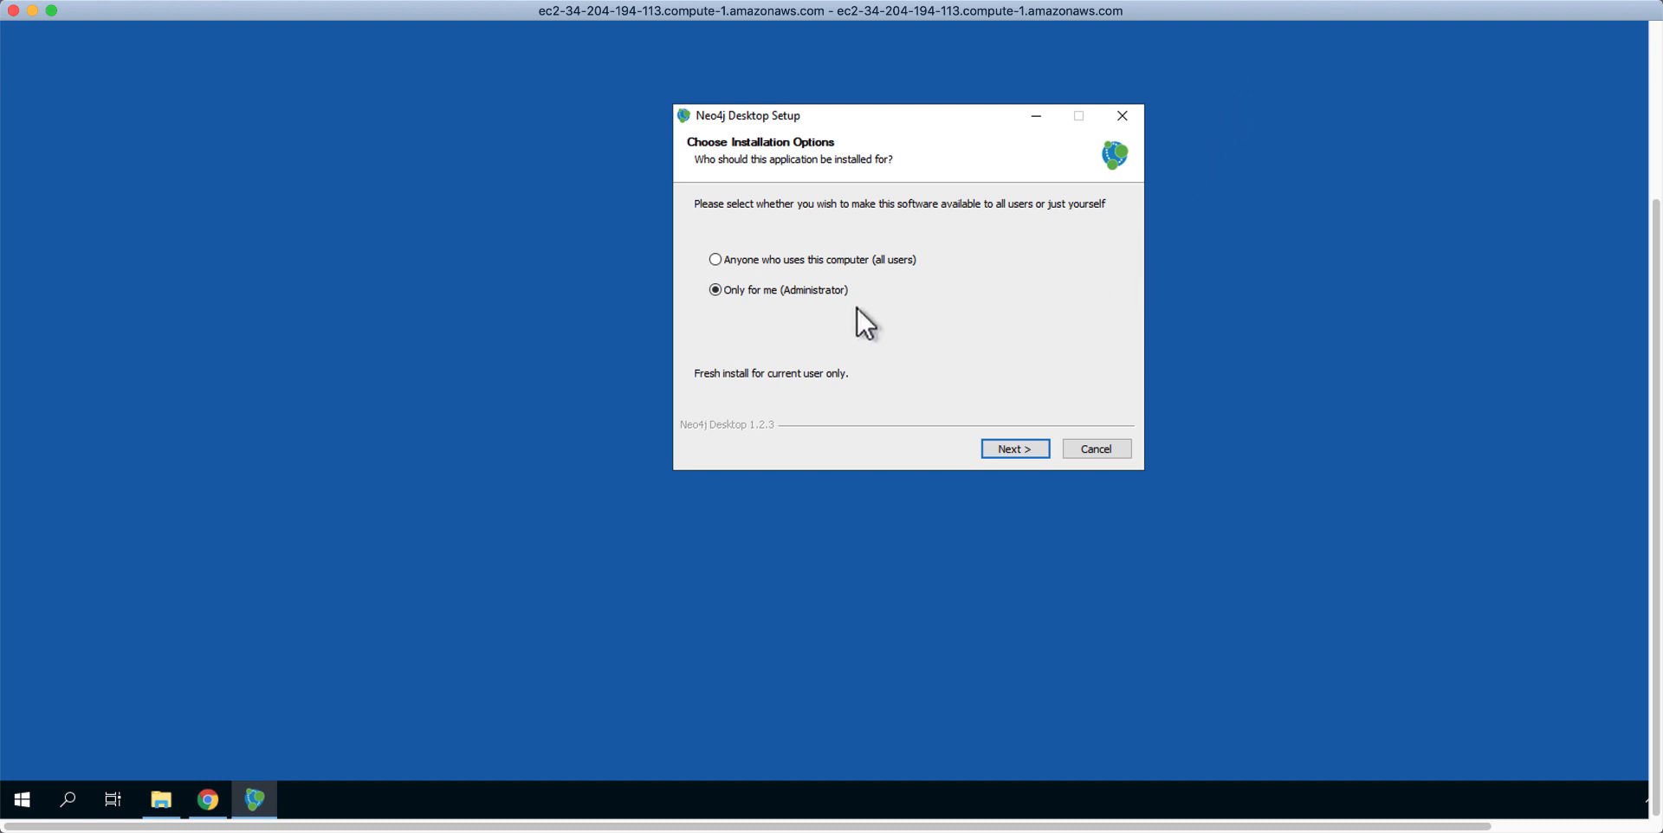
left_click(719, 261)
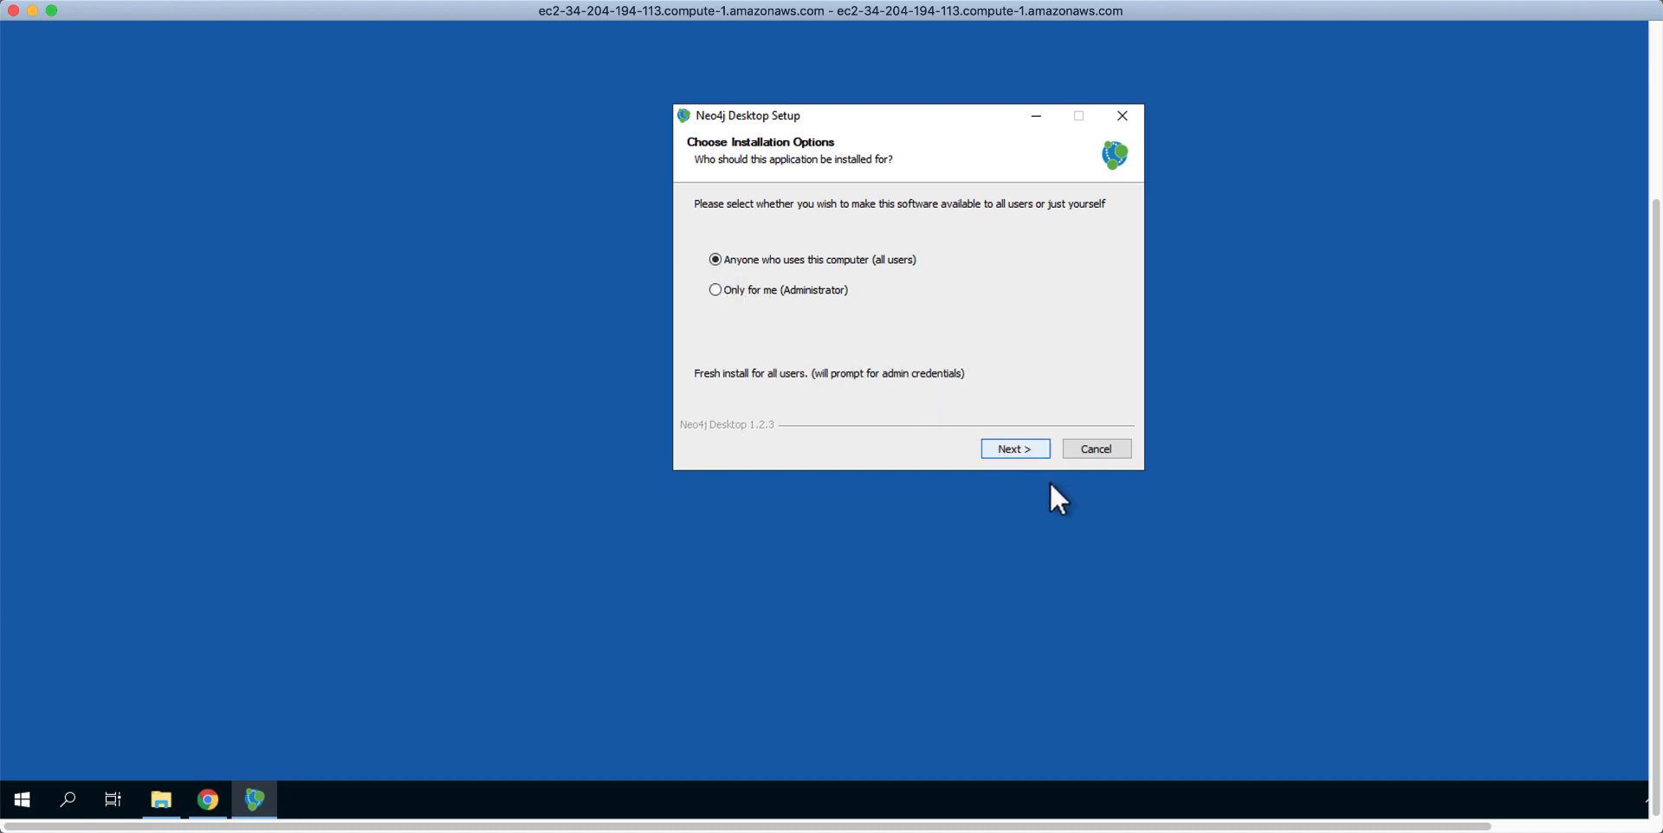
left_click(1013, 449)
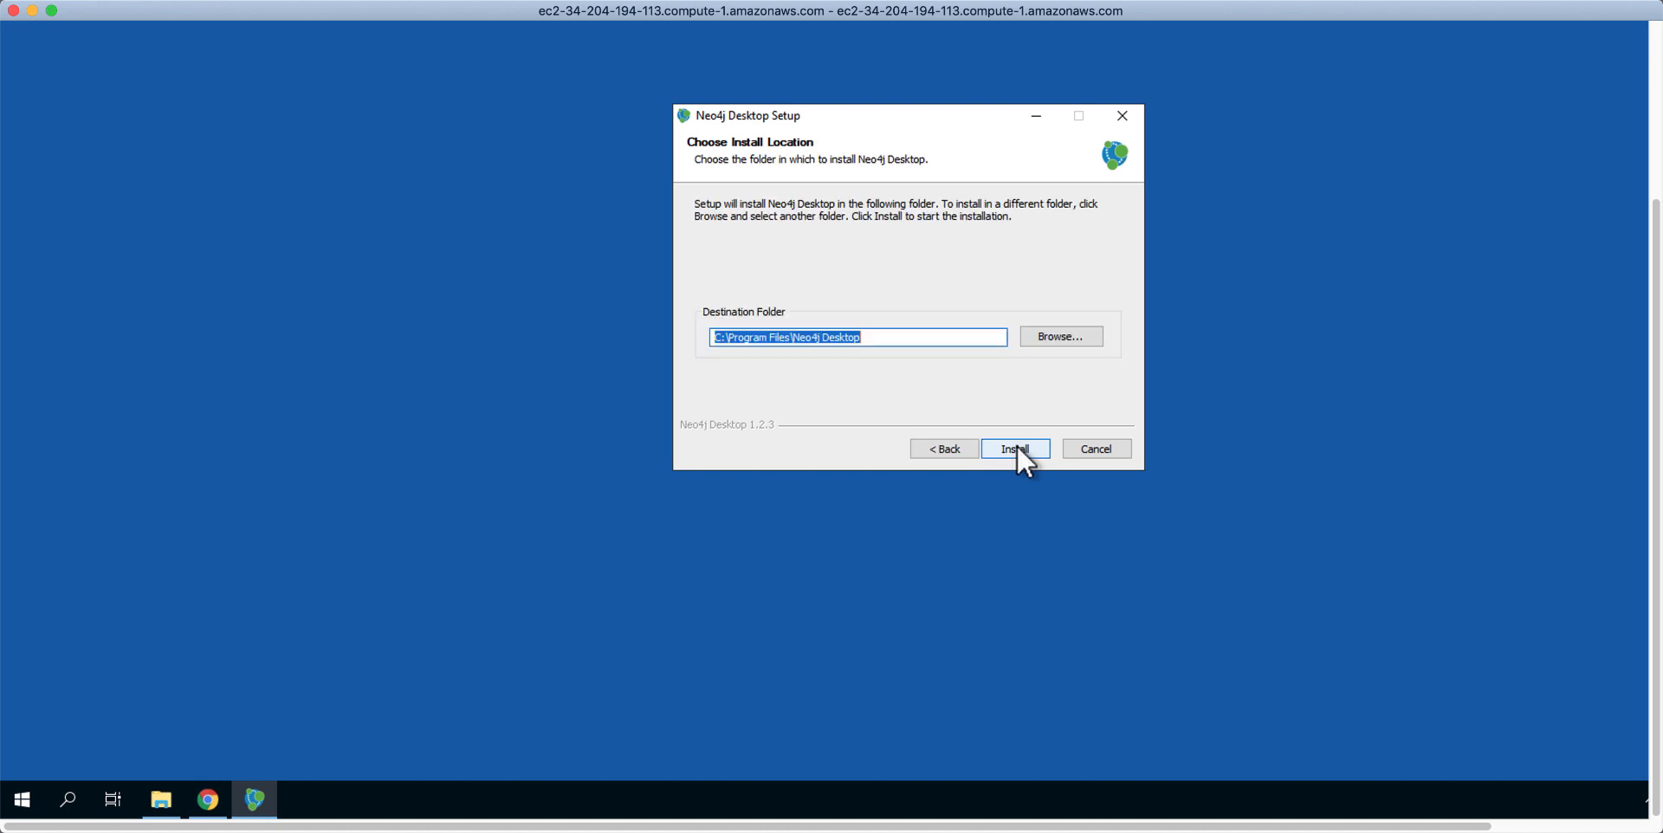
left_click(1015, 449)
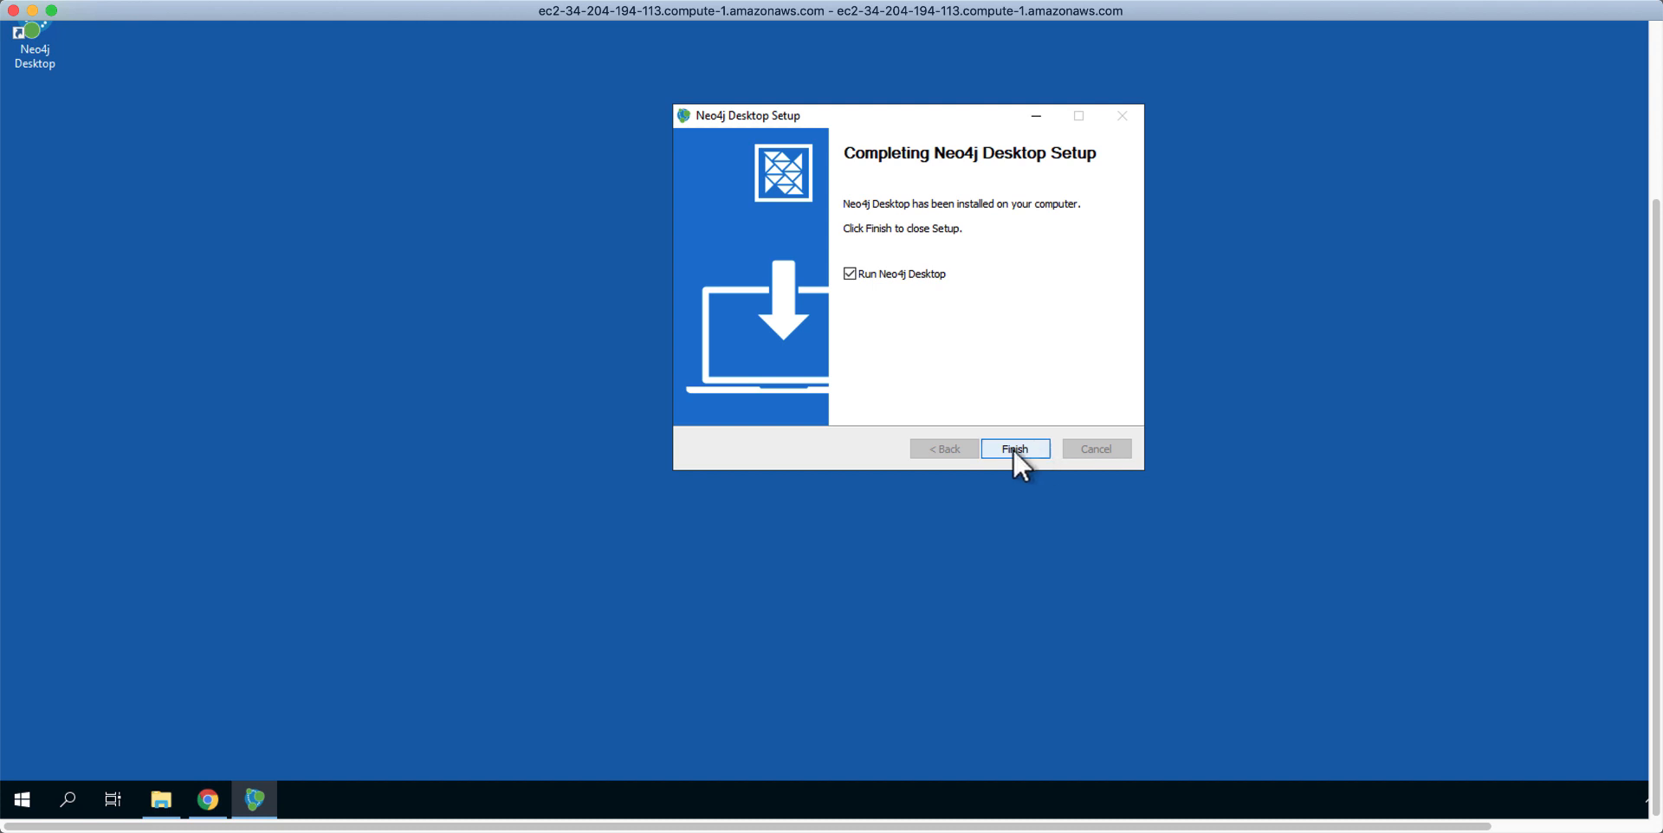
left_click(1013, 449)
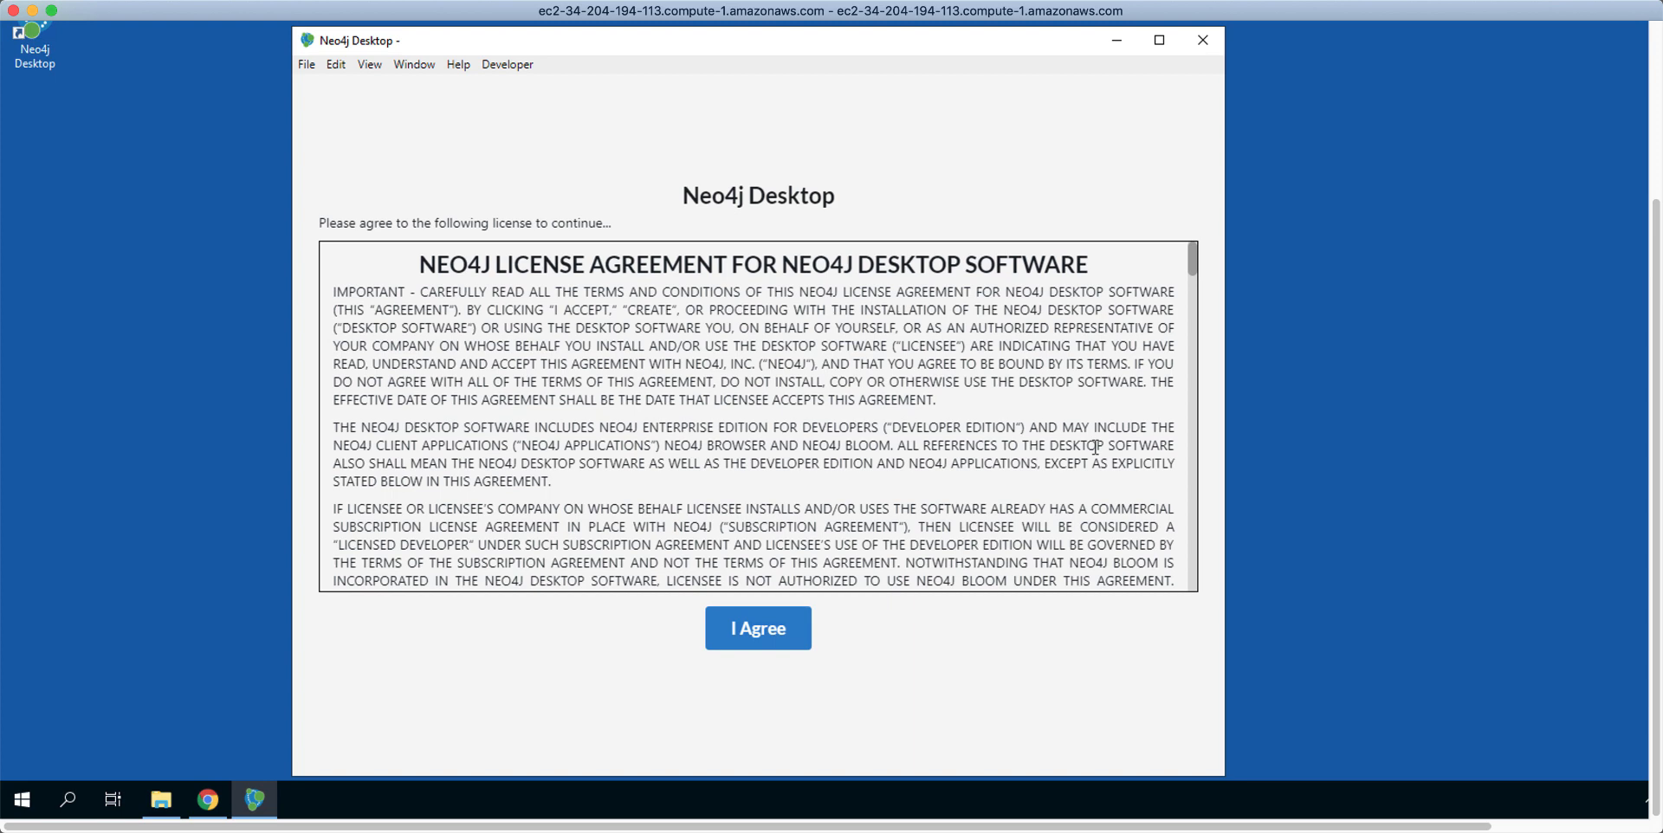
Step: Accept the license and confirm C:\Users\Administrator\.Neo4jDesktop as the application data folder
left_click(762, 629)
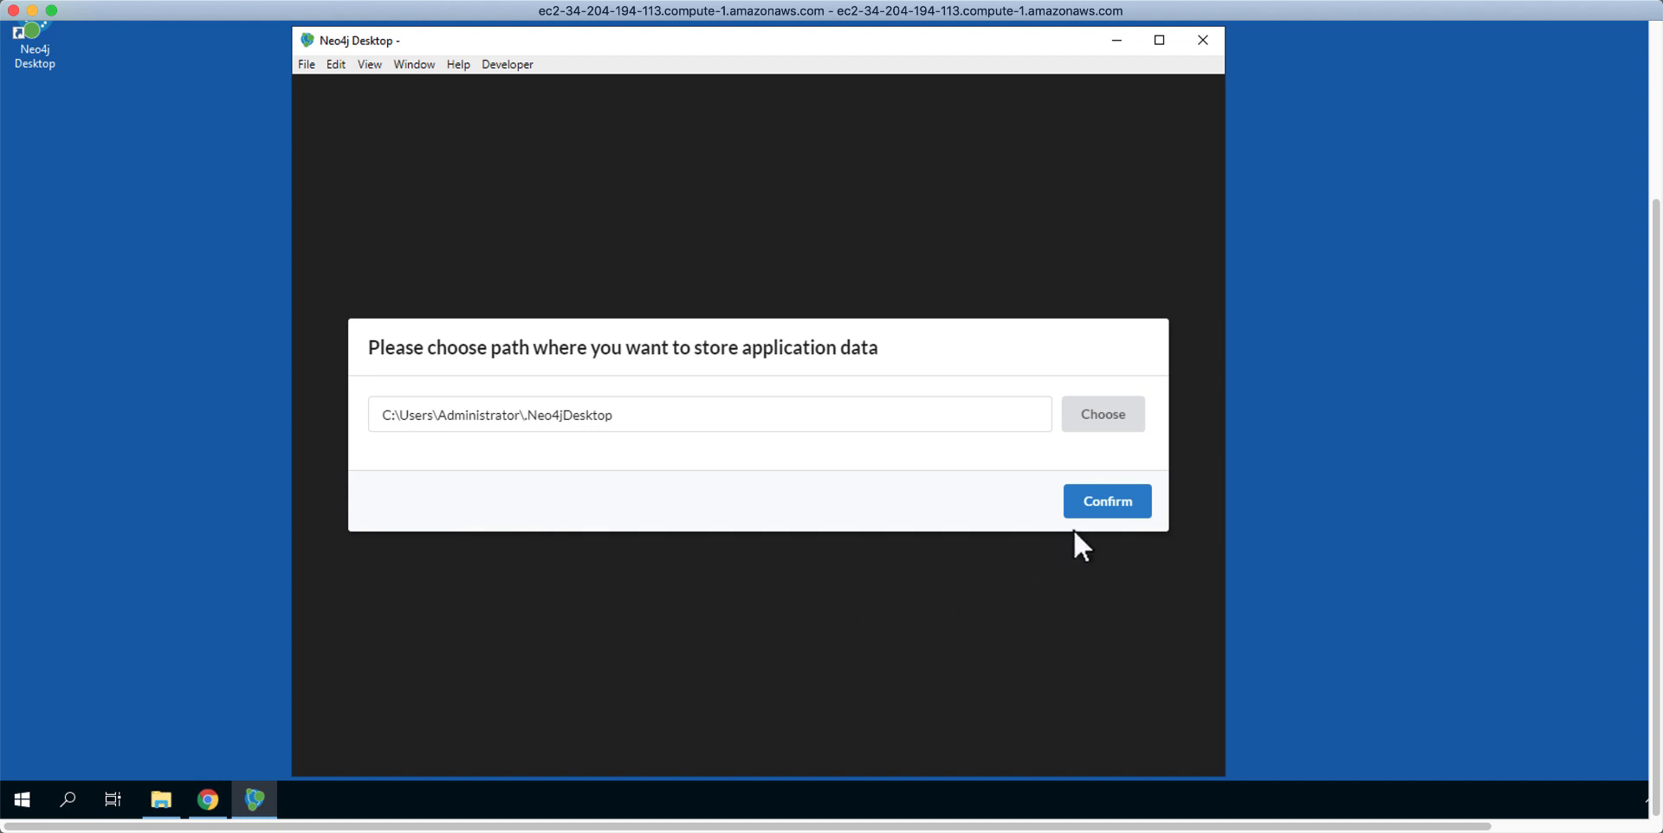
left_click(1130, 497)
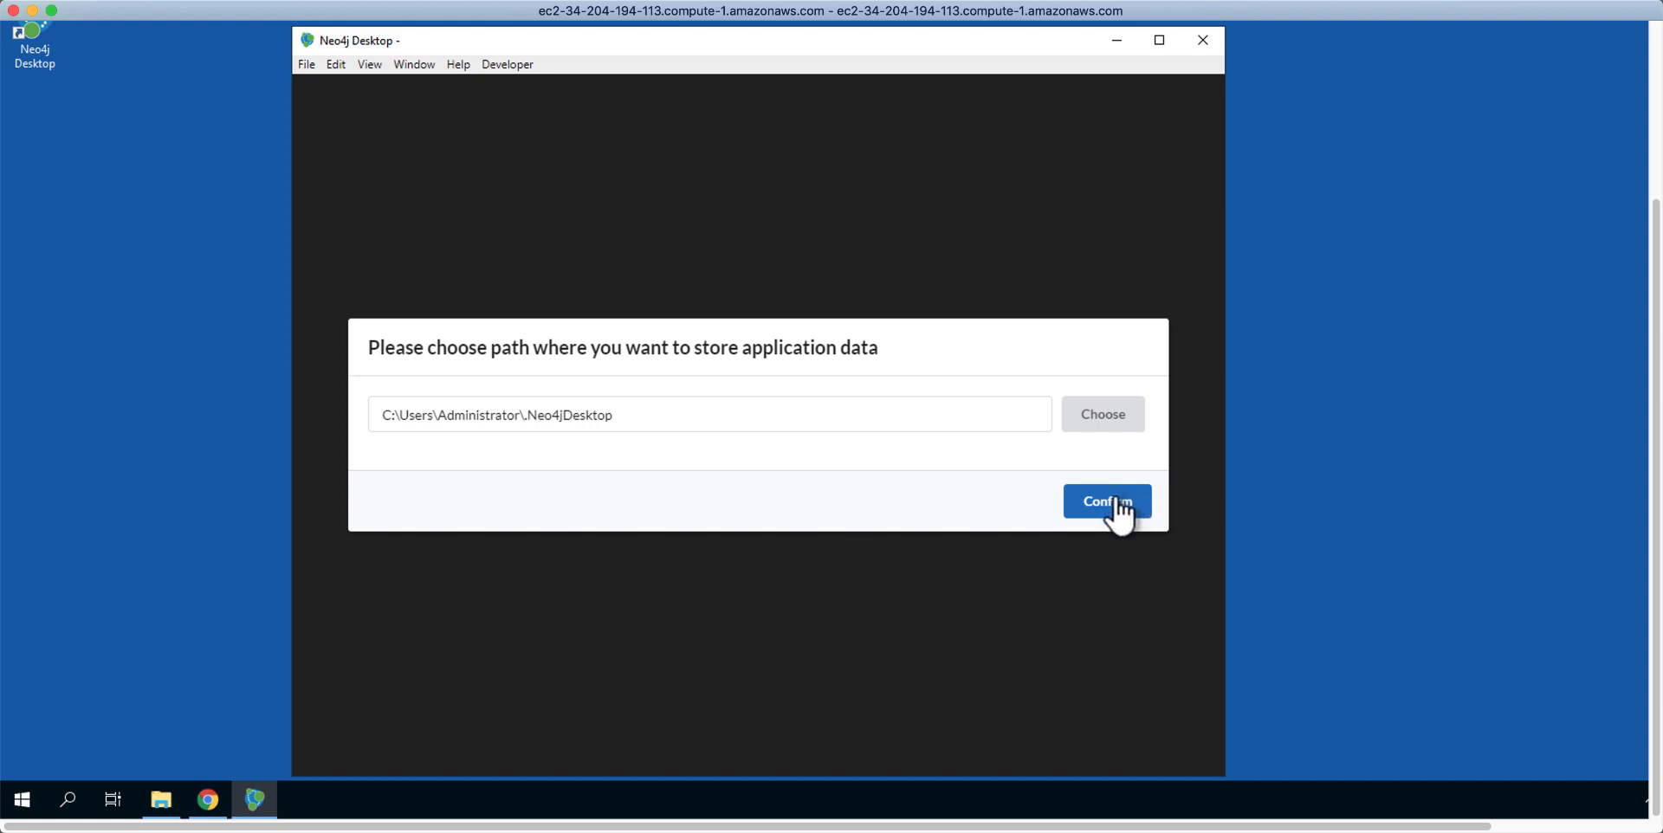
left_click(1121, 509)
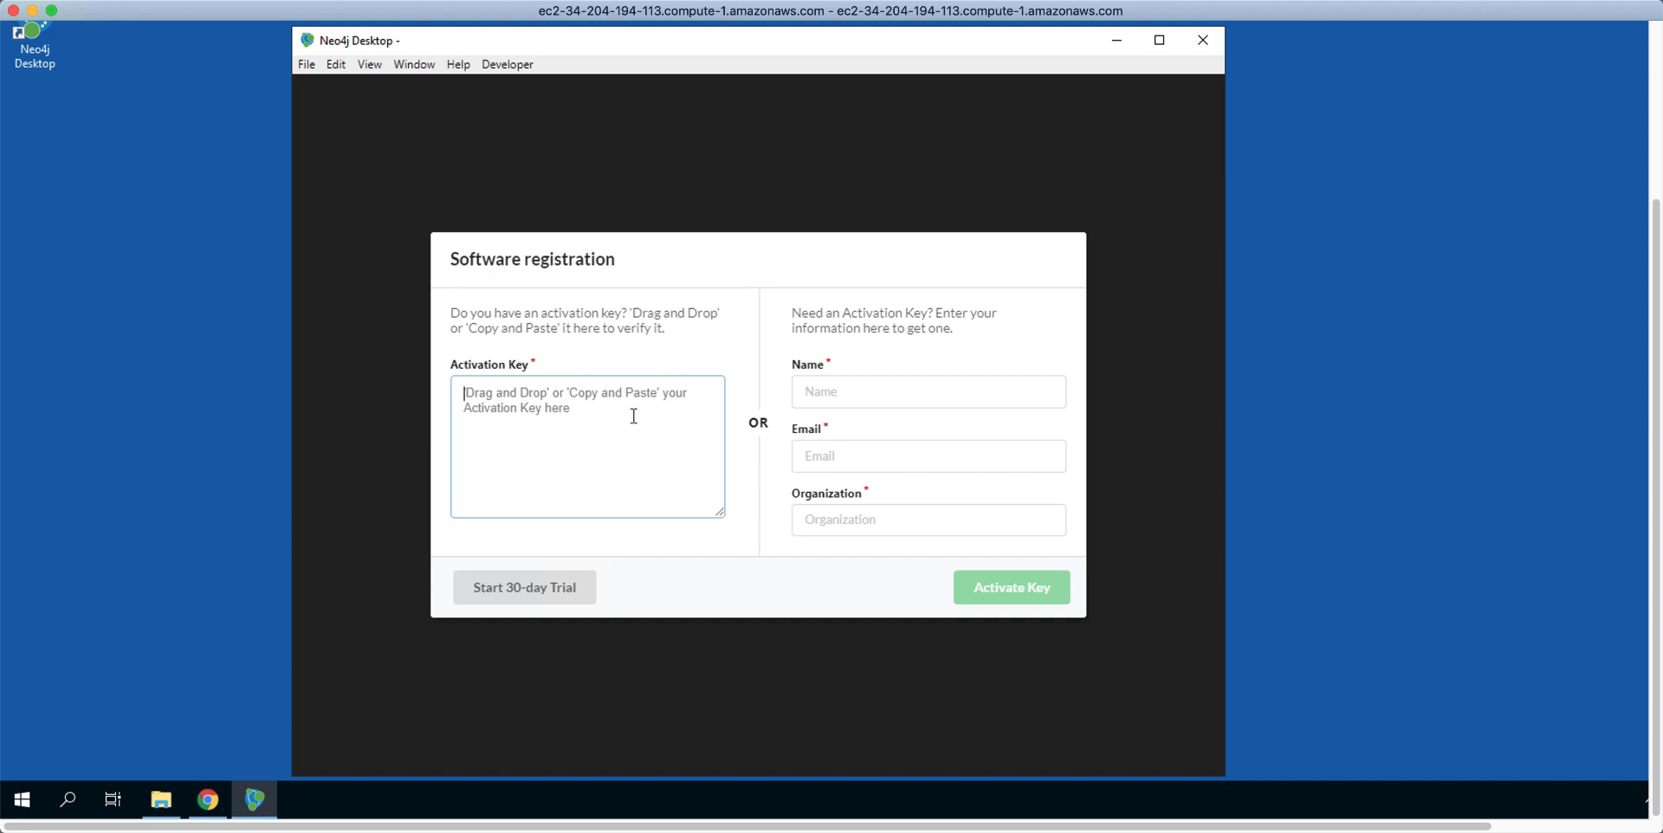
Step: Paste the copied Desktop Key into the Activation Key box and activate it
key("ctrl+v")
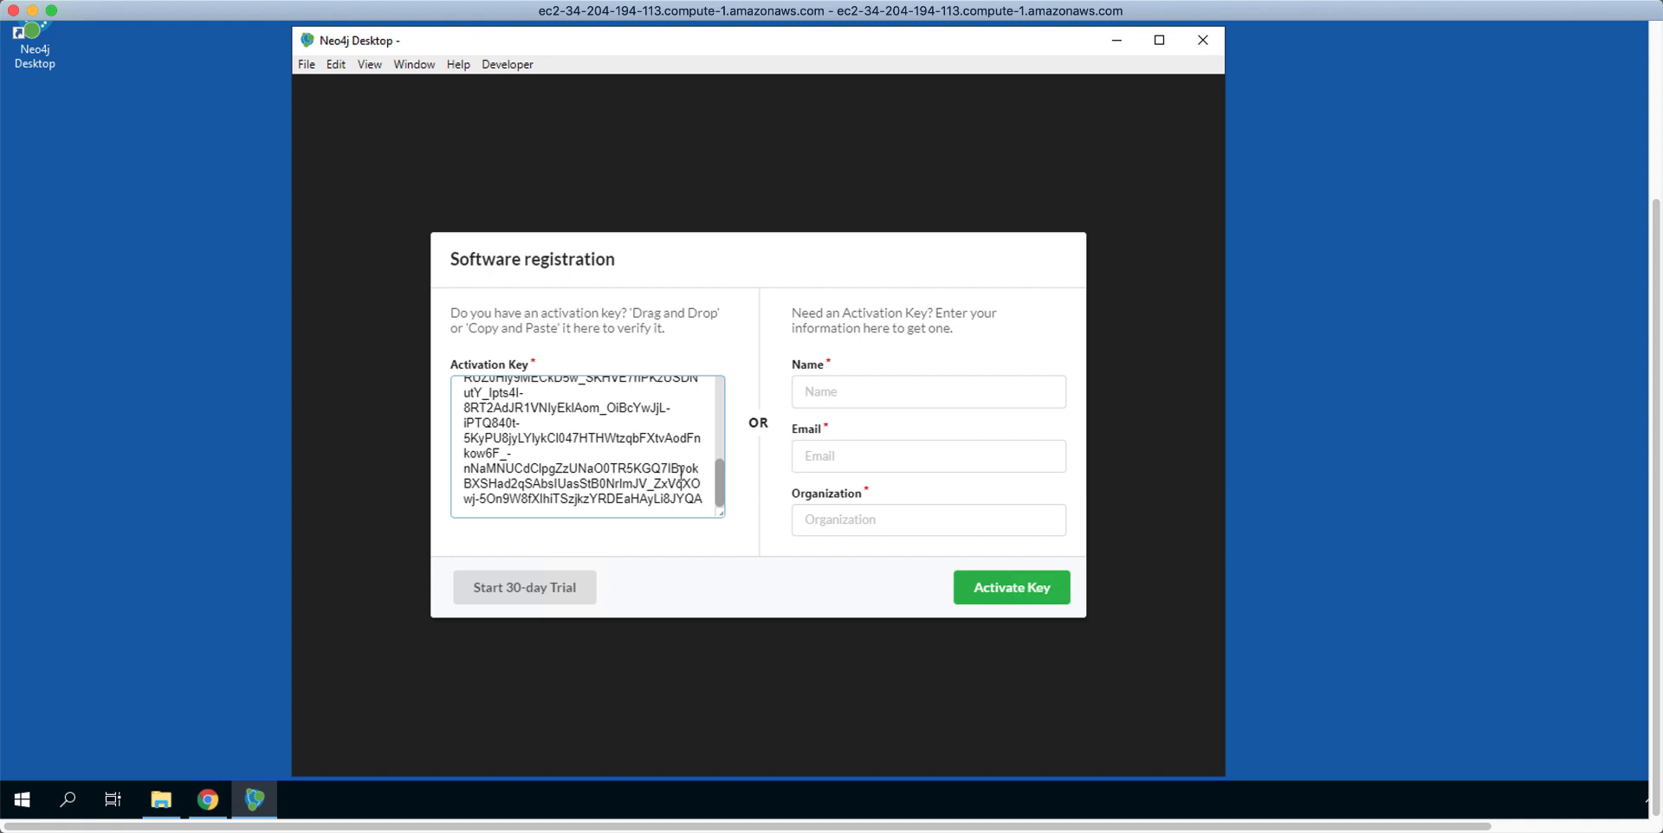
left_click(1020, 590)
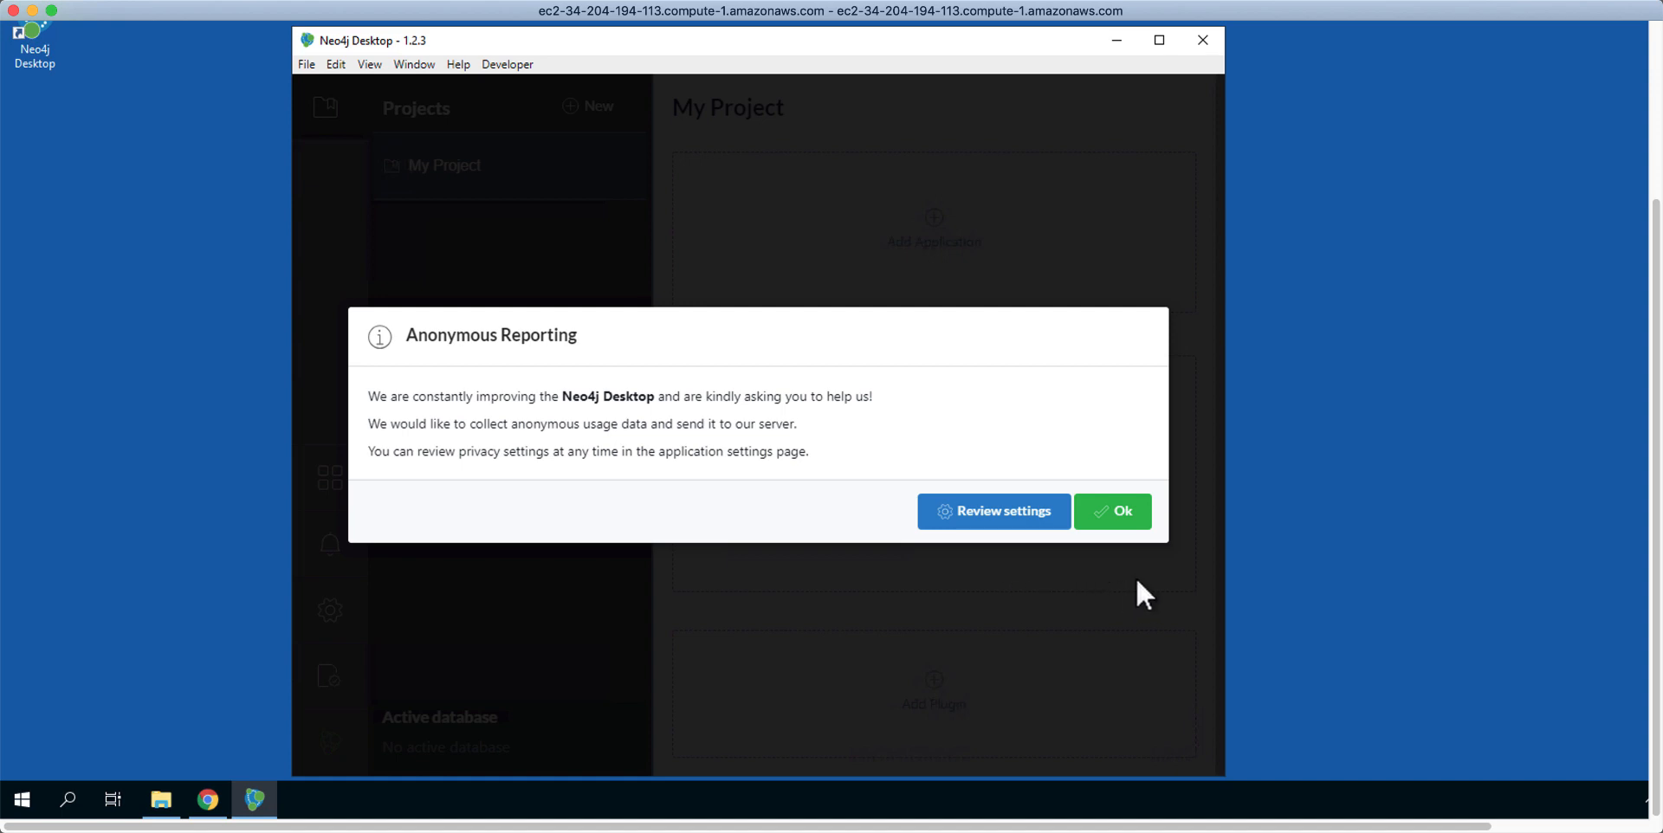
Step: Agree to anonymous reporting, then dismiss the graph apps notice and the applications list
left_click(1124, 522)
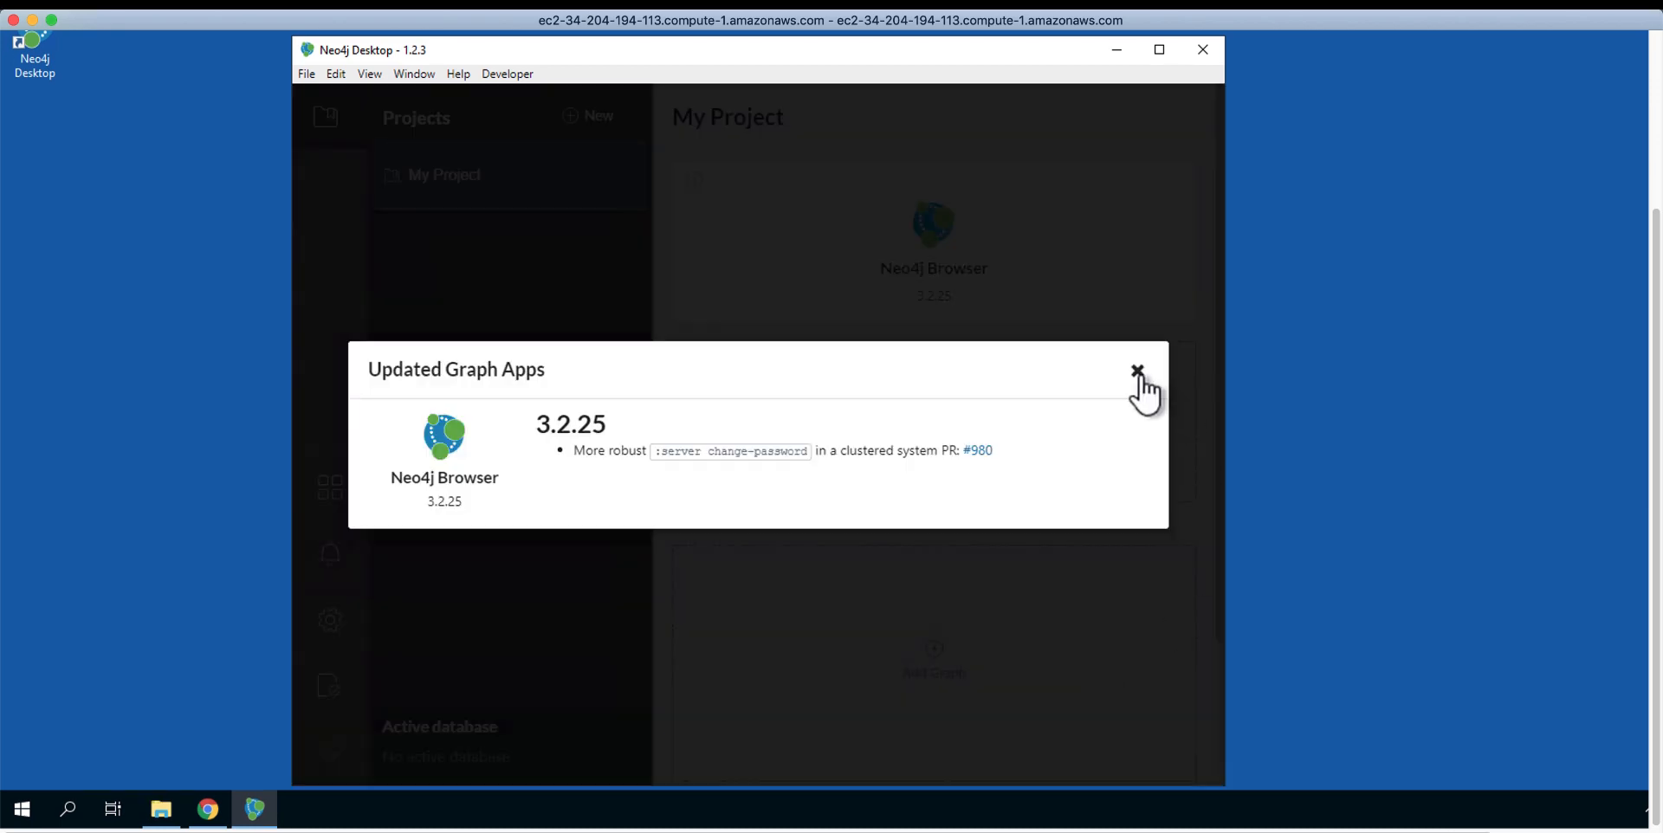
left_click(1137, 373)
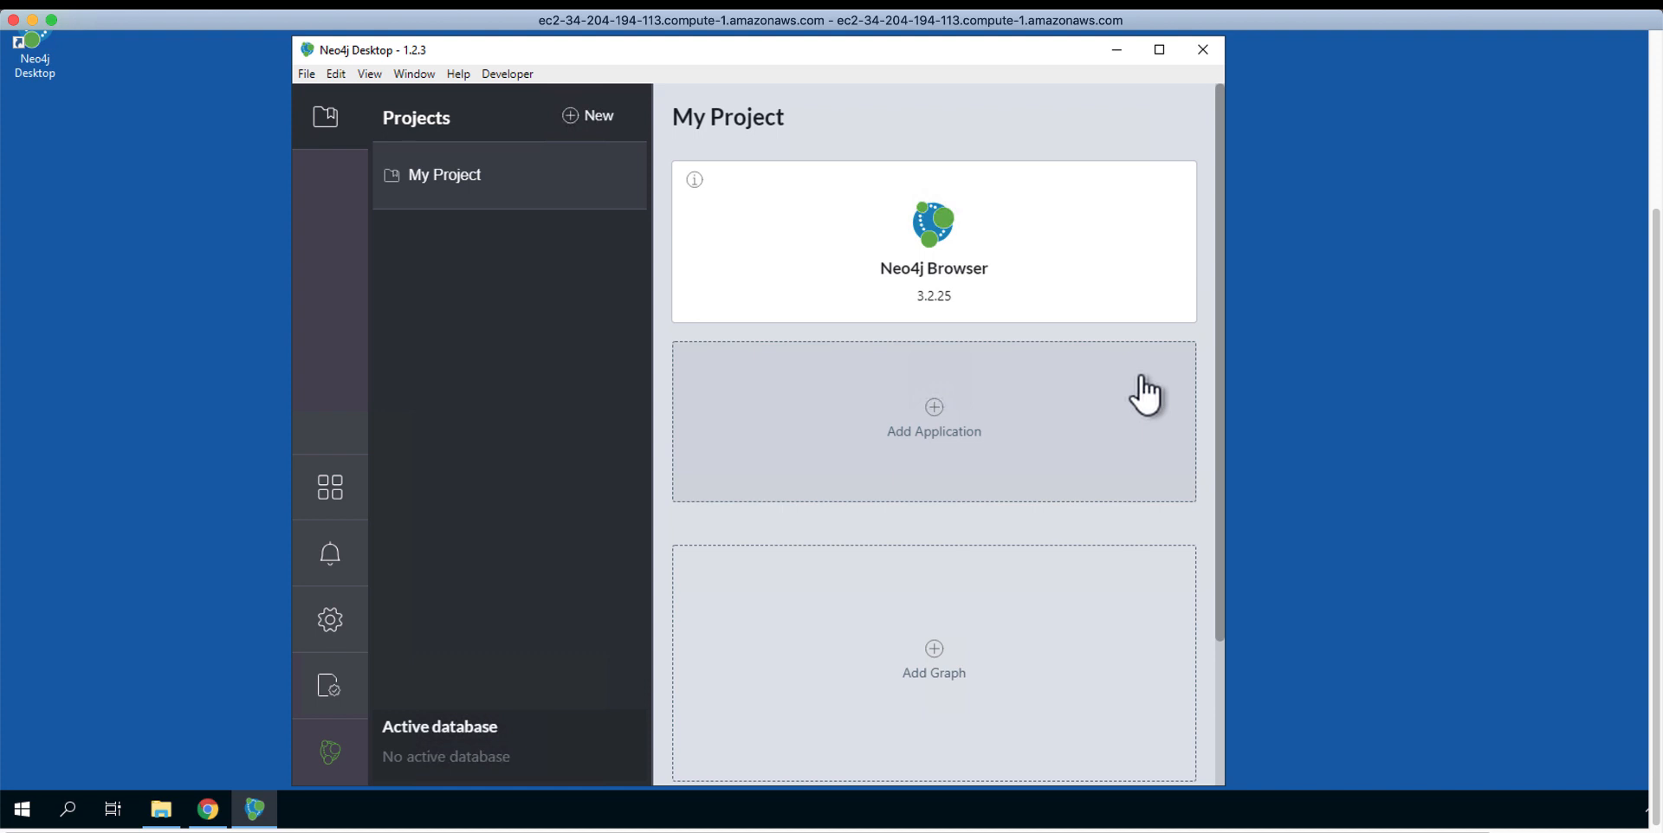
left_click_drag(1219, 440, 1240, 410)
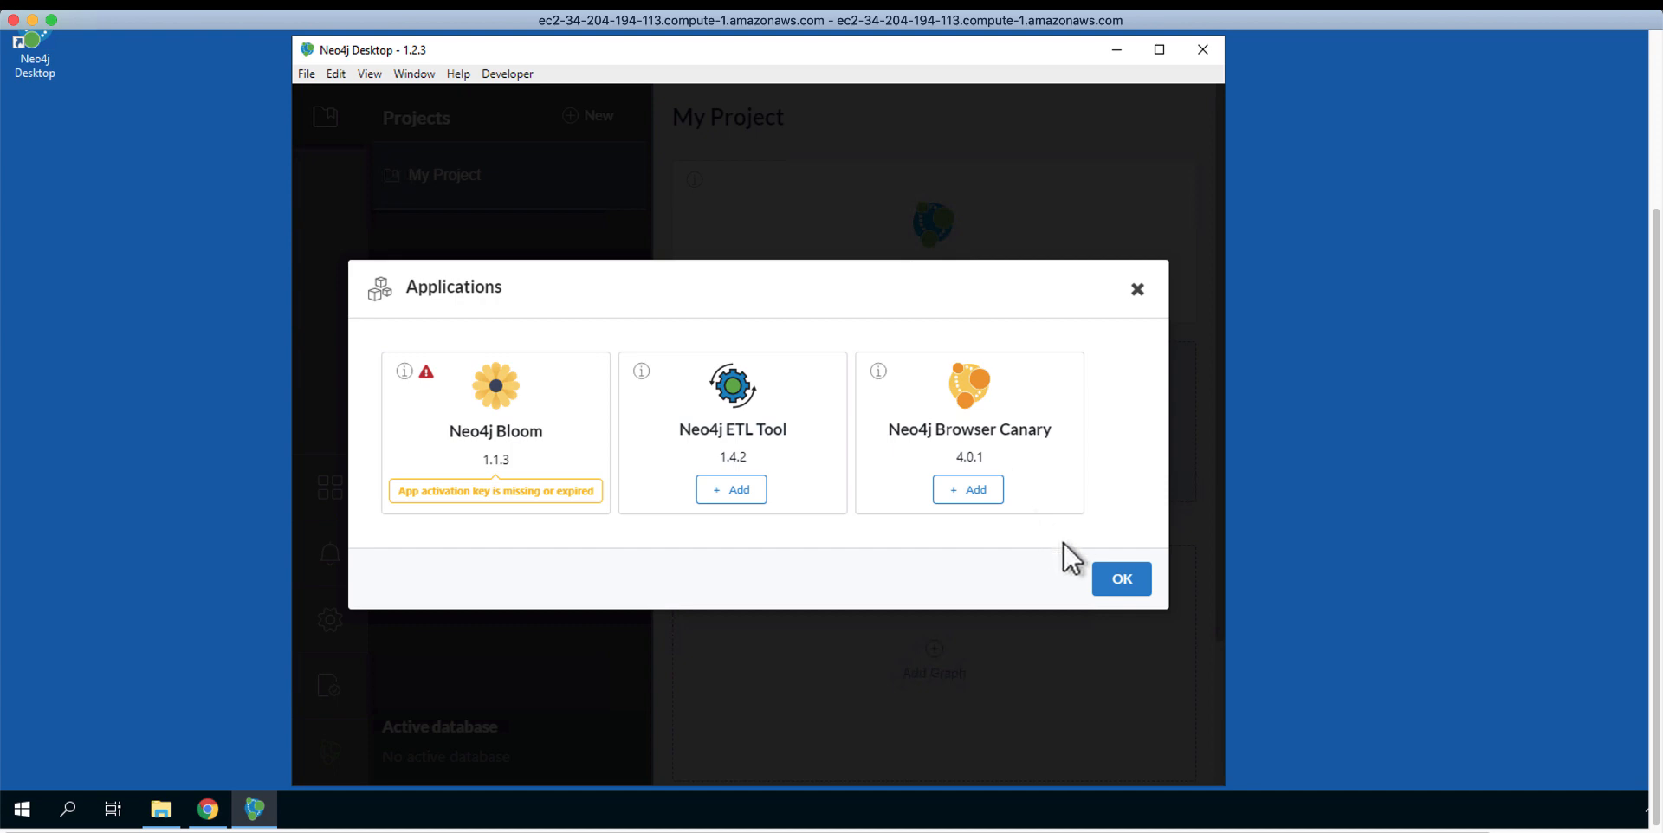
left_click(1122, 591)
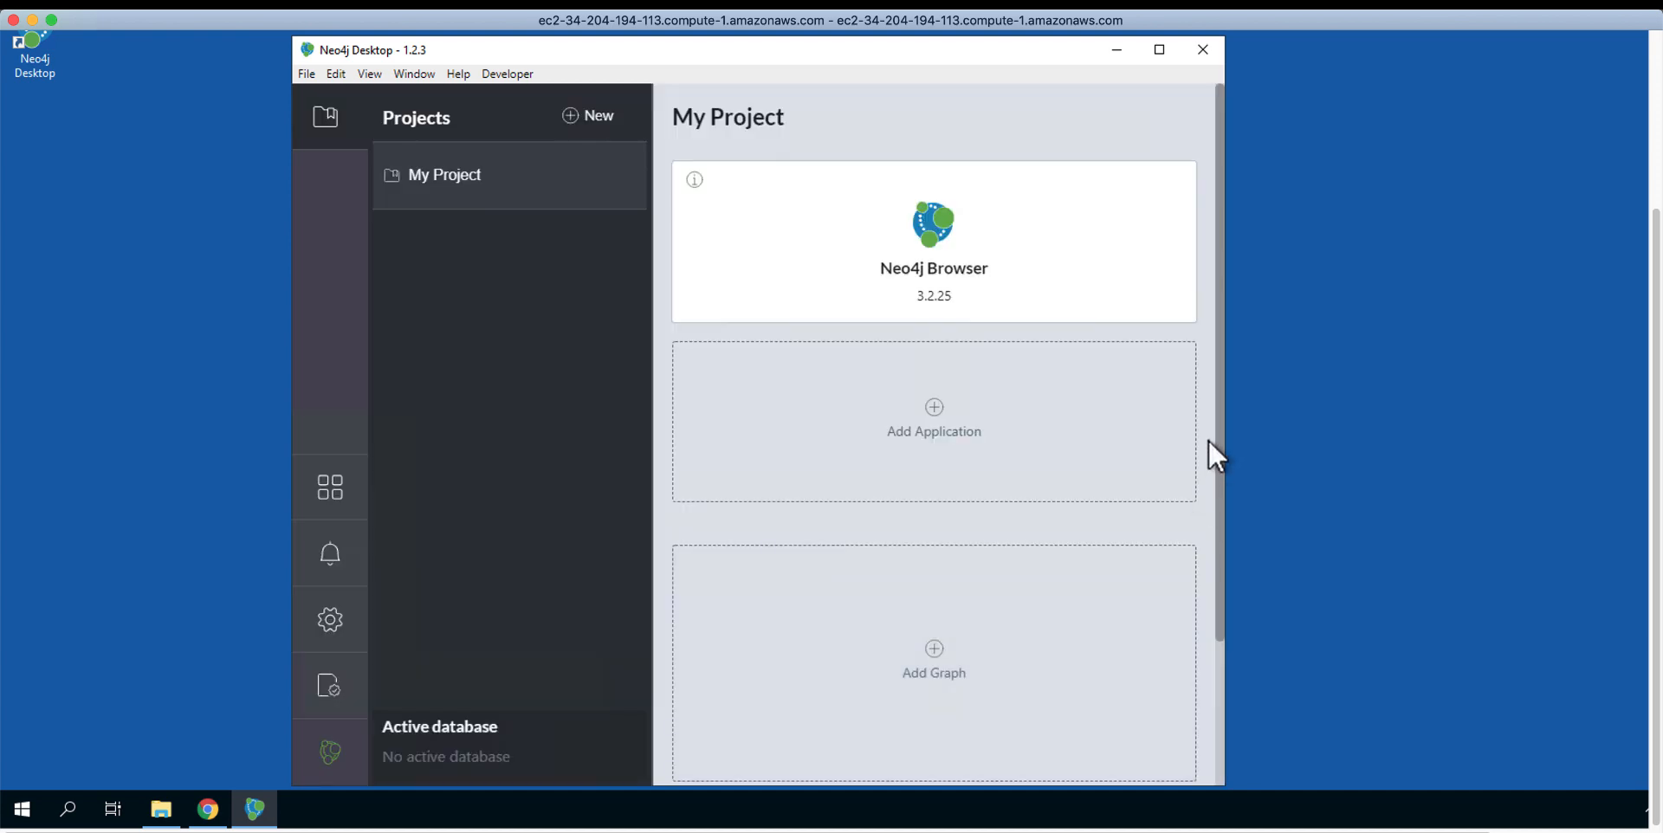
left_click_drag(1218, 431, 1220, 659)
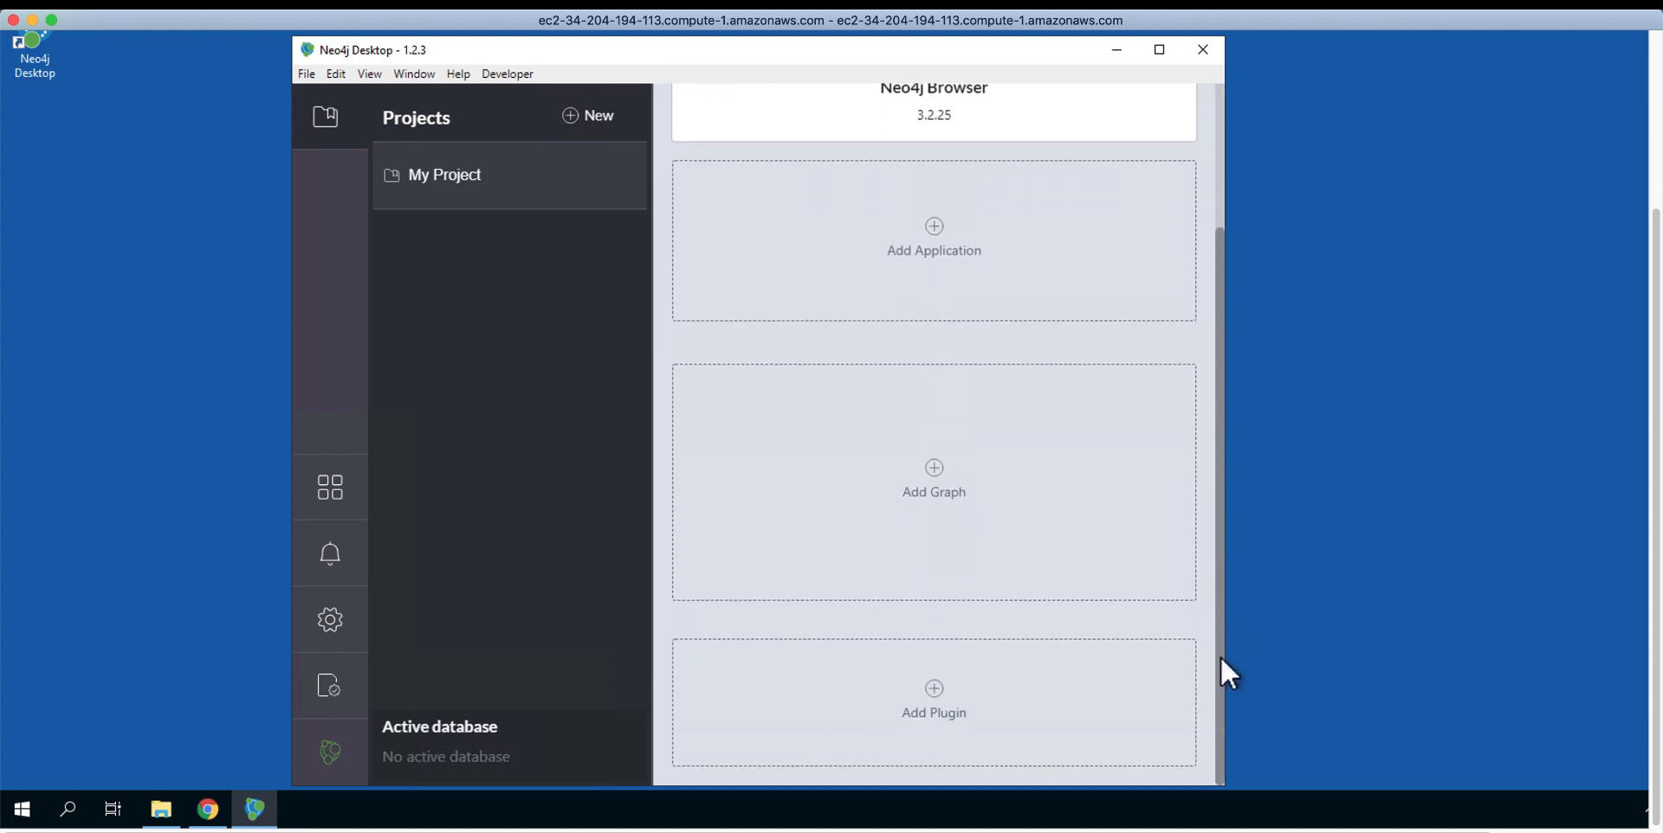
Step: Open the Plugins list, close it without installing anything, and scroll back to the top
left_click(932, 692)
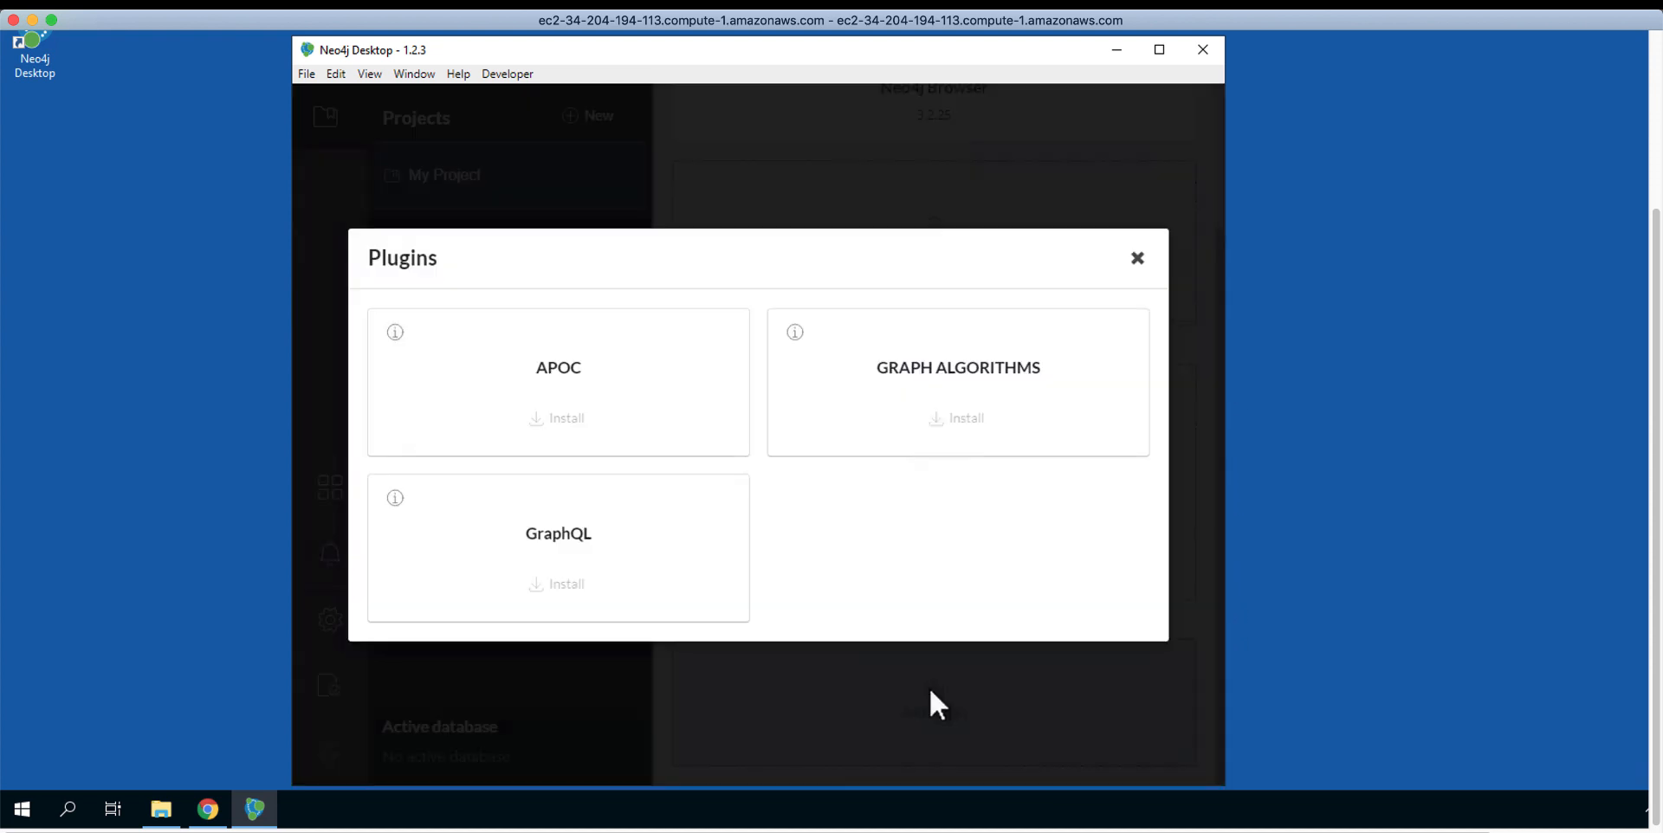
left_click(1137, 258)
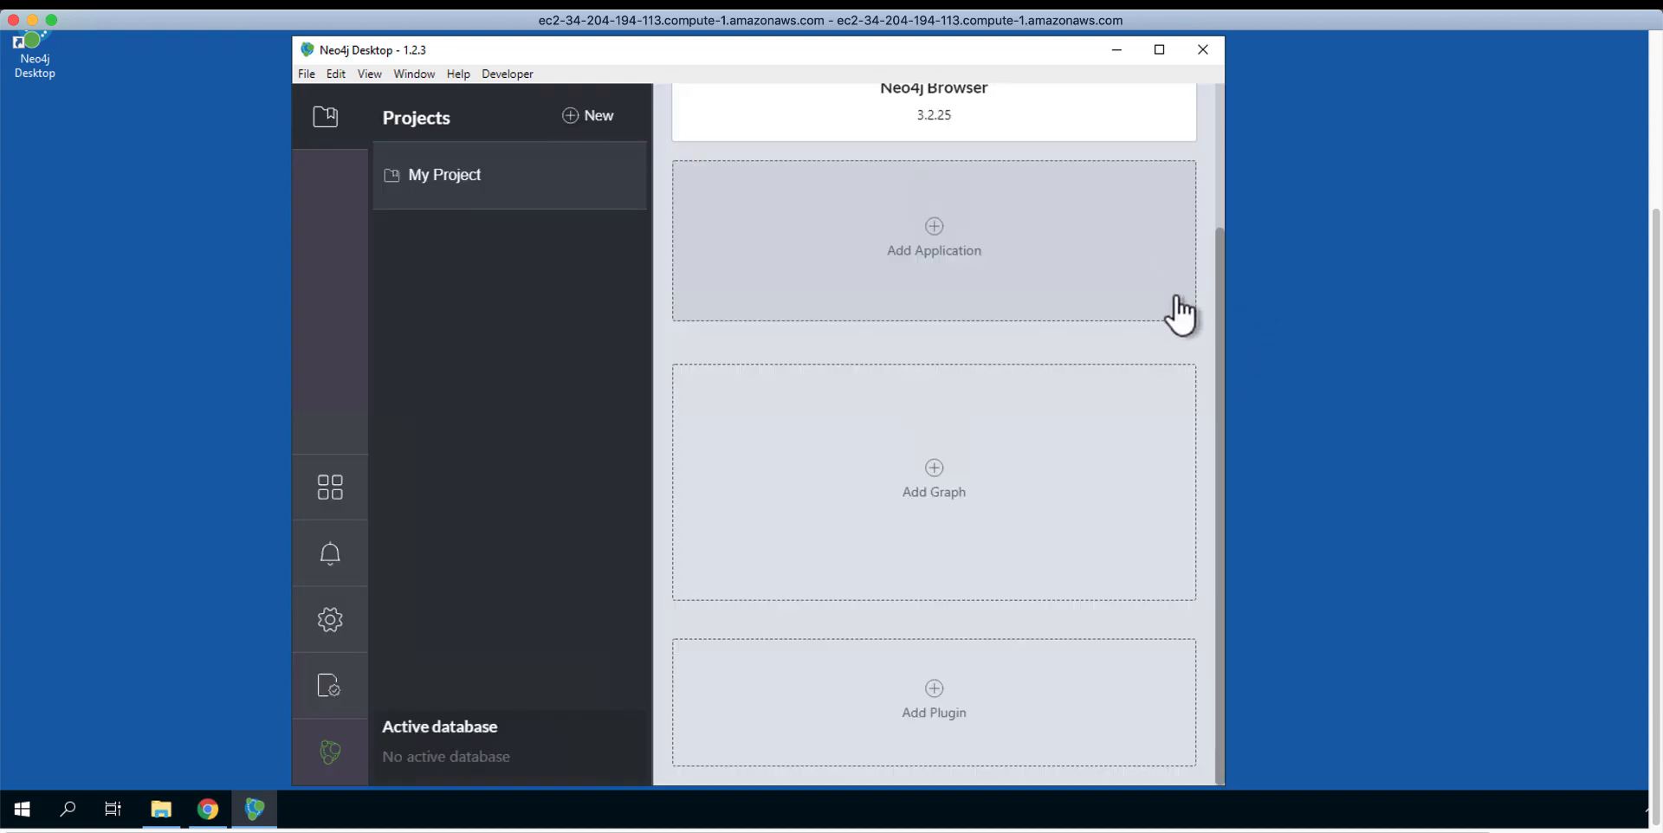
left_click_drag(1216, 386, 1221, 244)
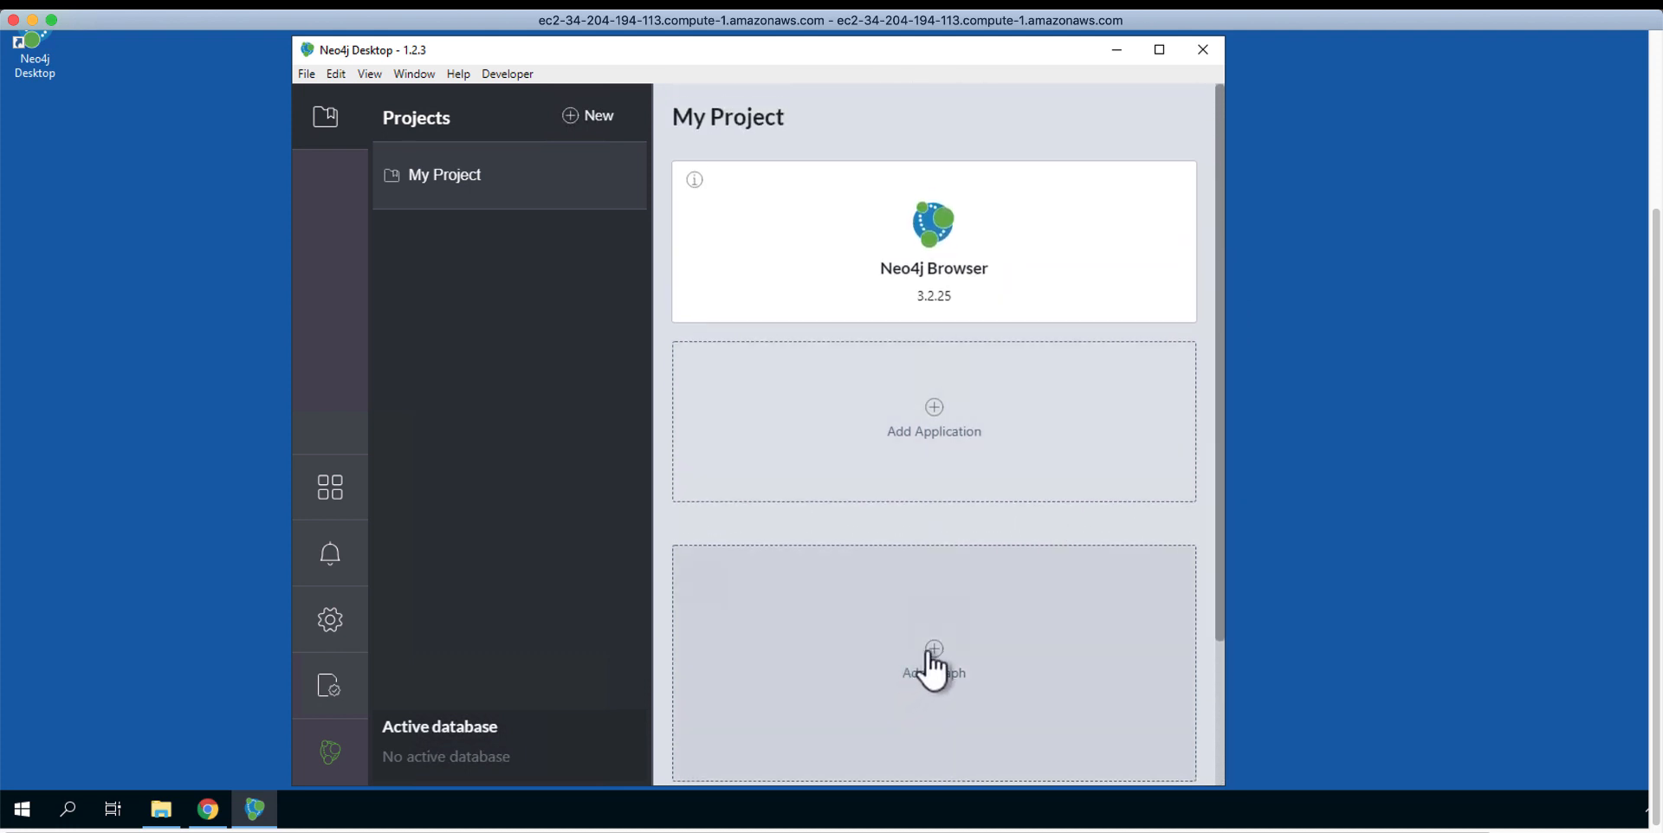
Step: Create a local graph named Graph on Neo4j 3.5.12 with a password
left_click(932, 667)
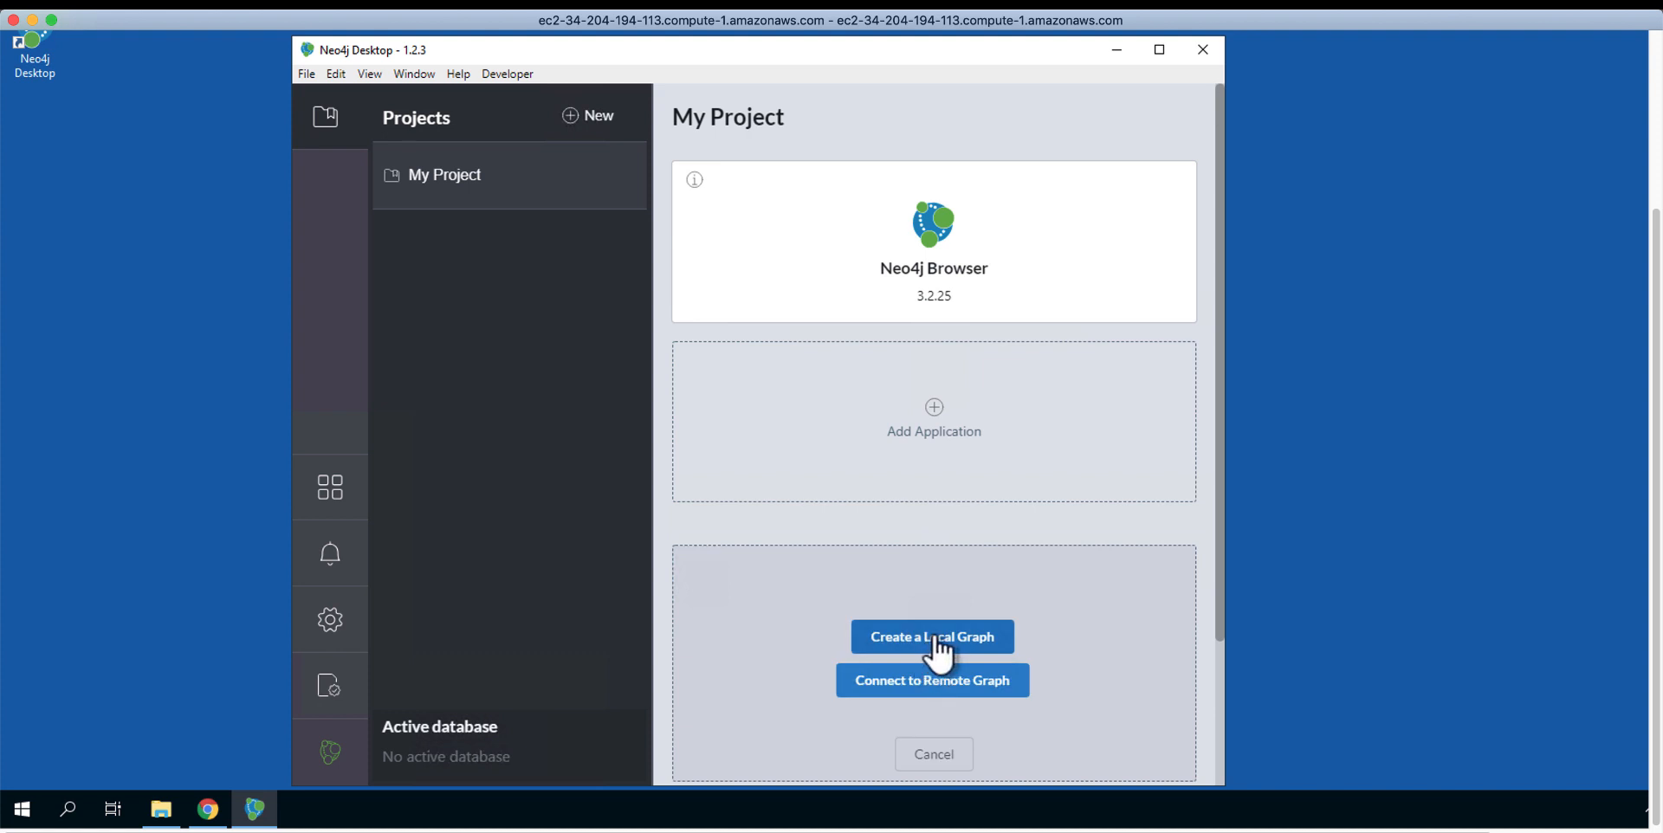
left_click(933, 638)
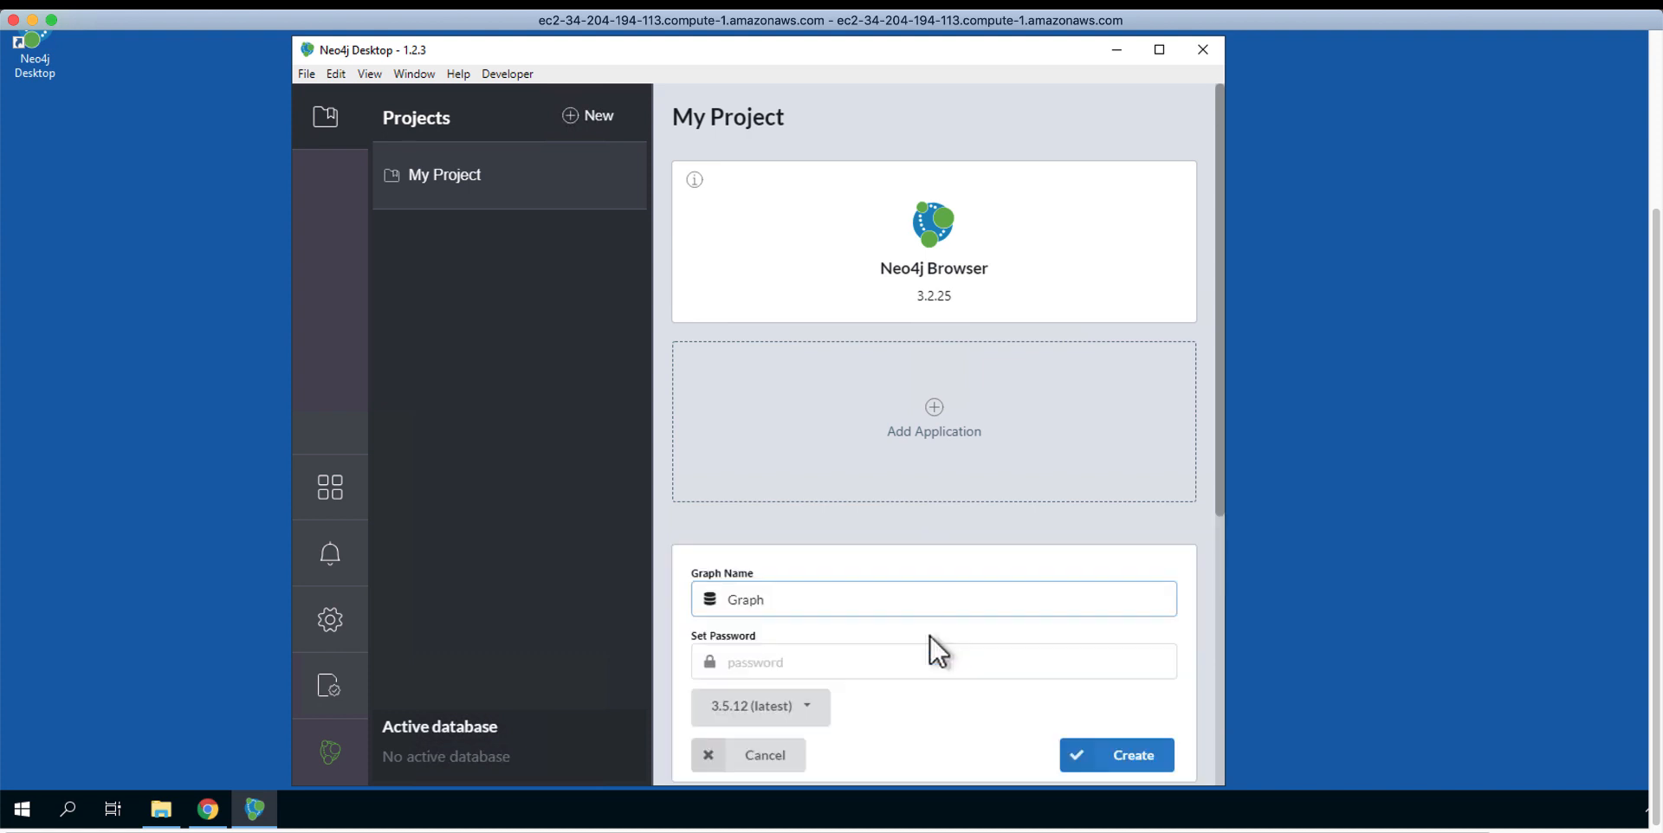
left_click(821, 659)
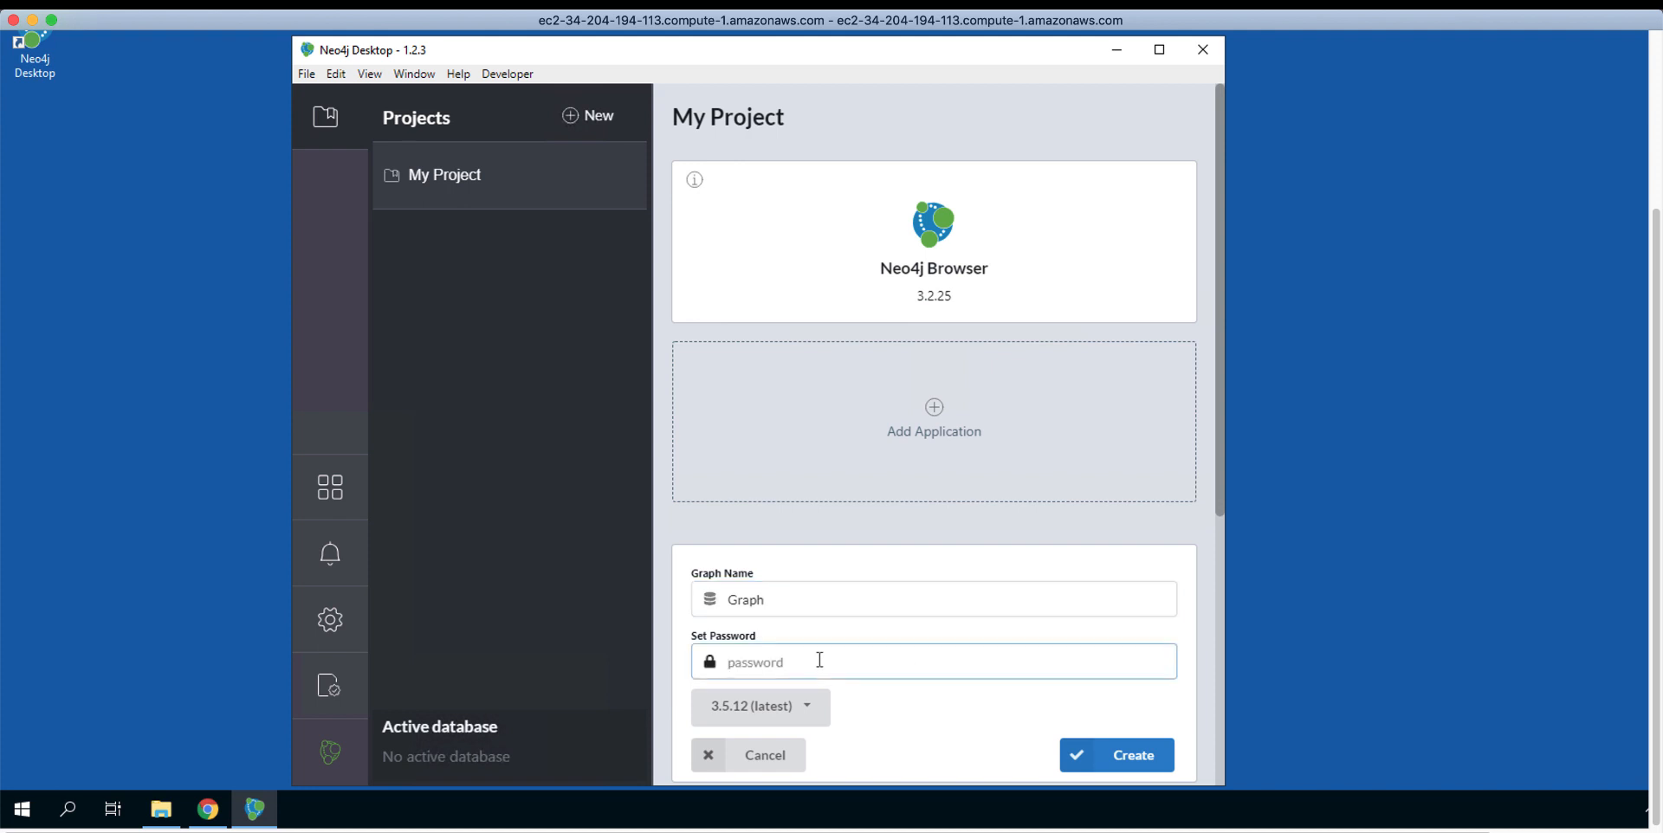
type("neo4j1")
left_click(811, 707)
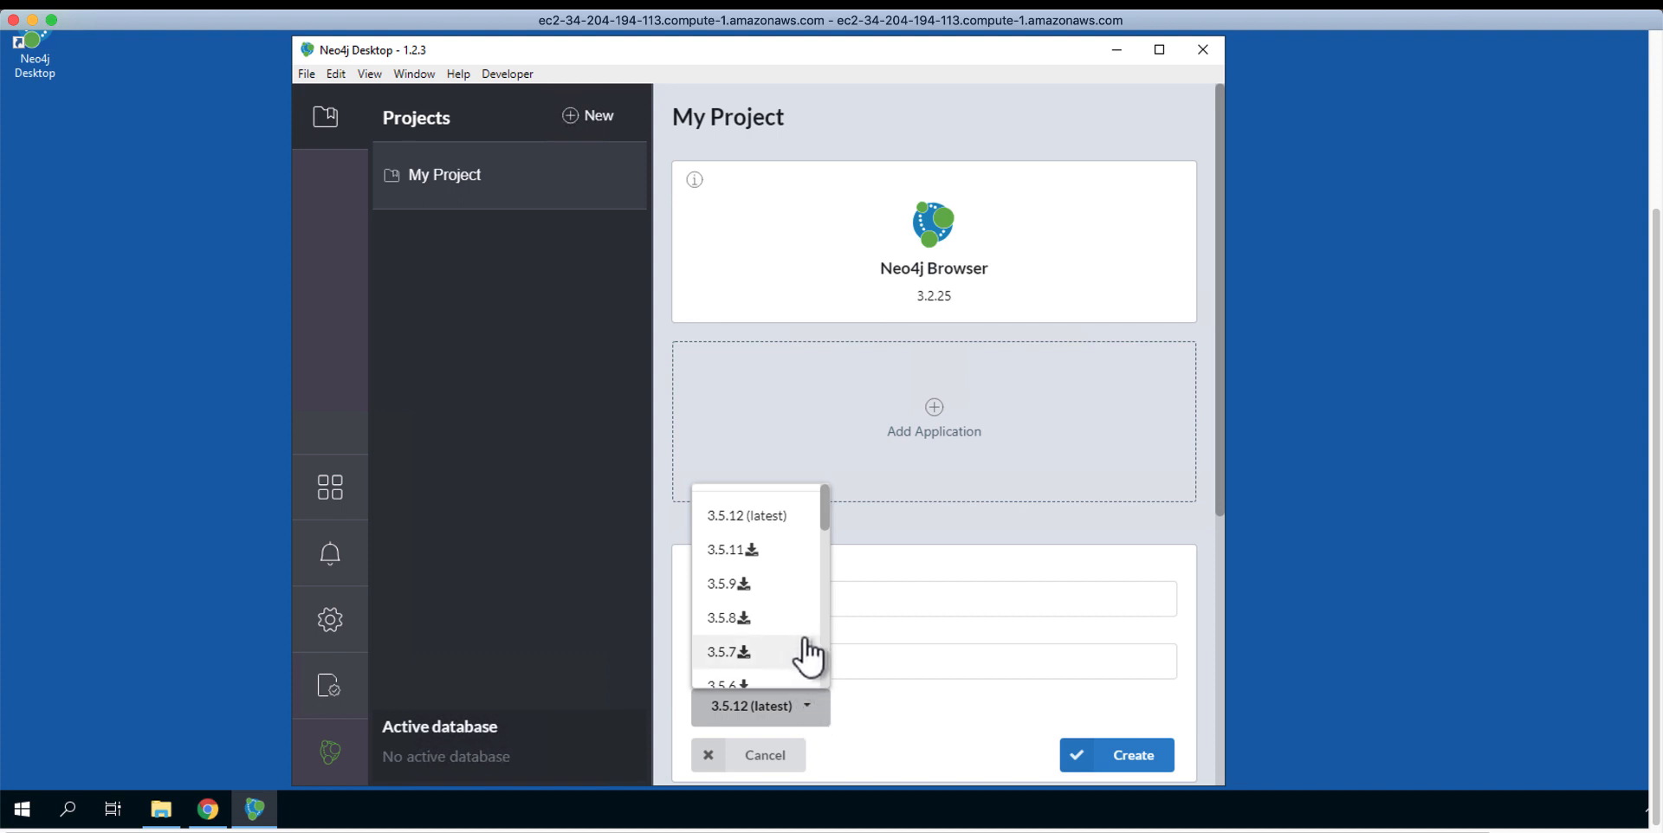
left_click(900, 625)
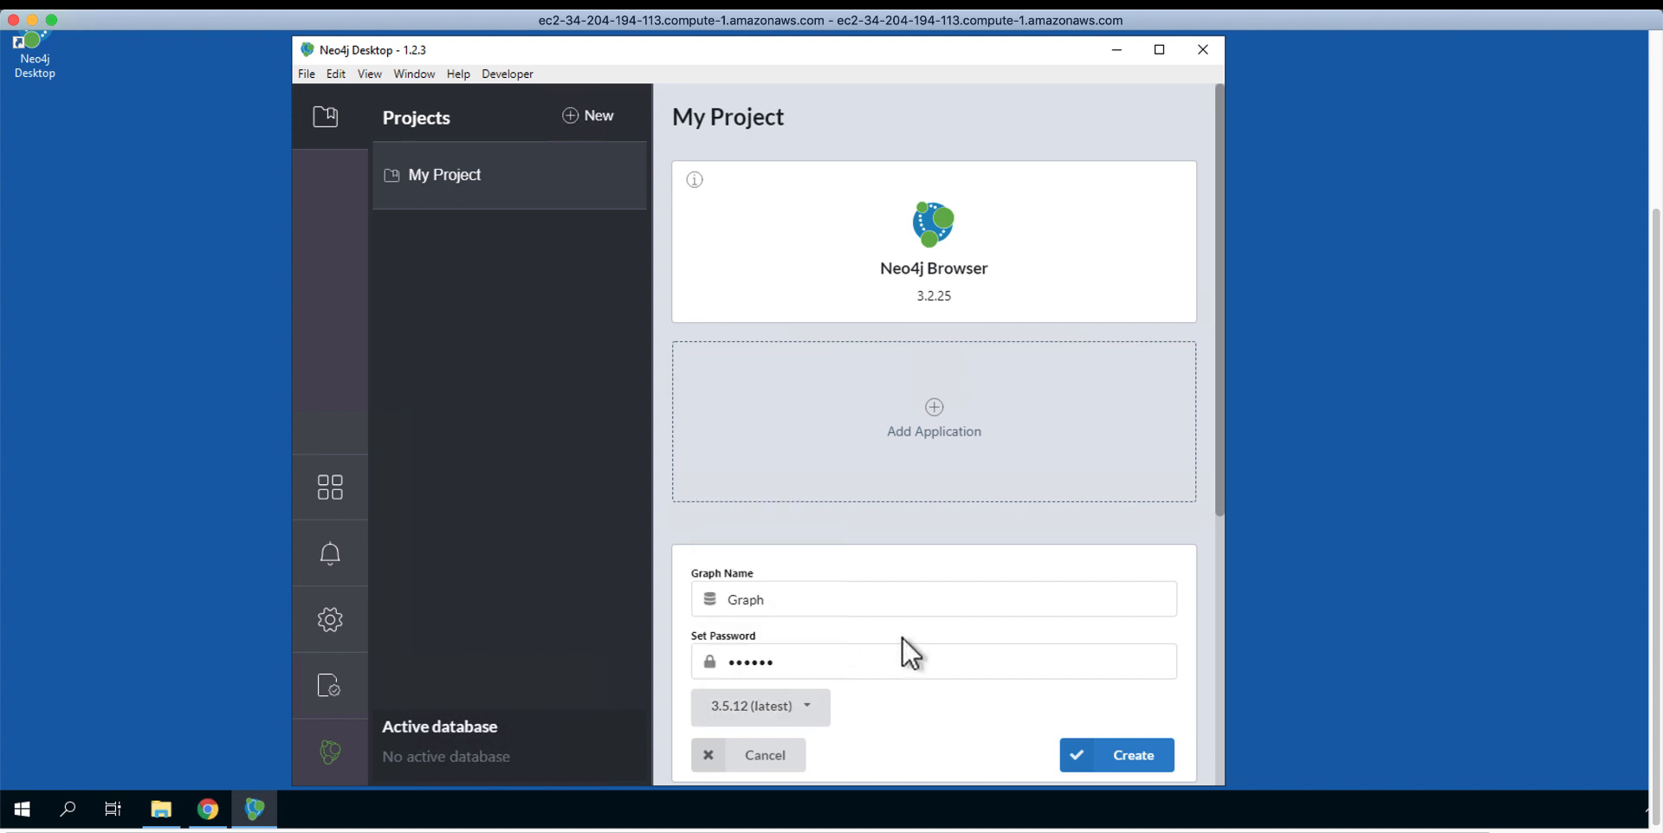
left_click(1122, 757)
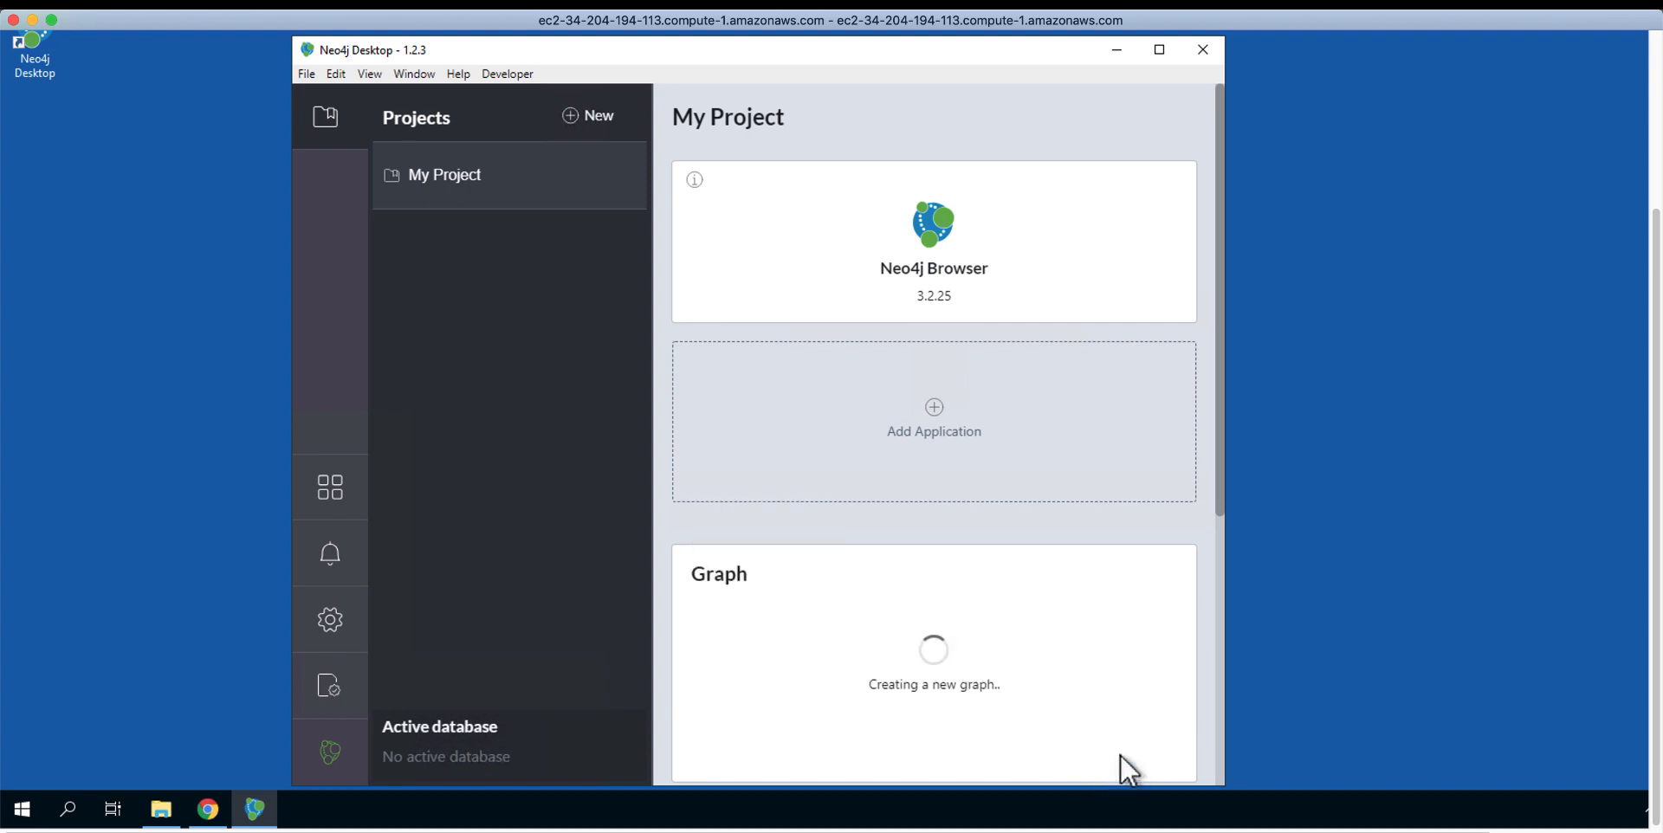
left_click_drag(1220, 450, 1225, 502)
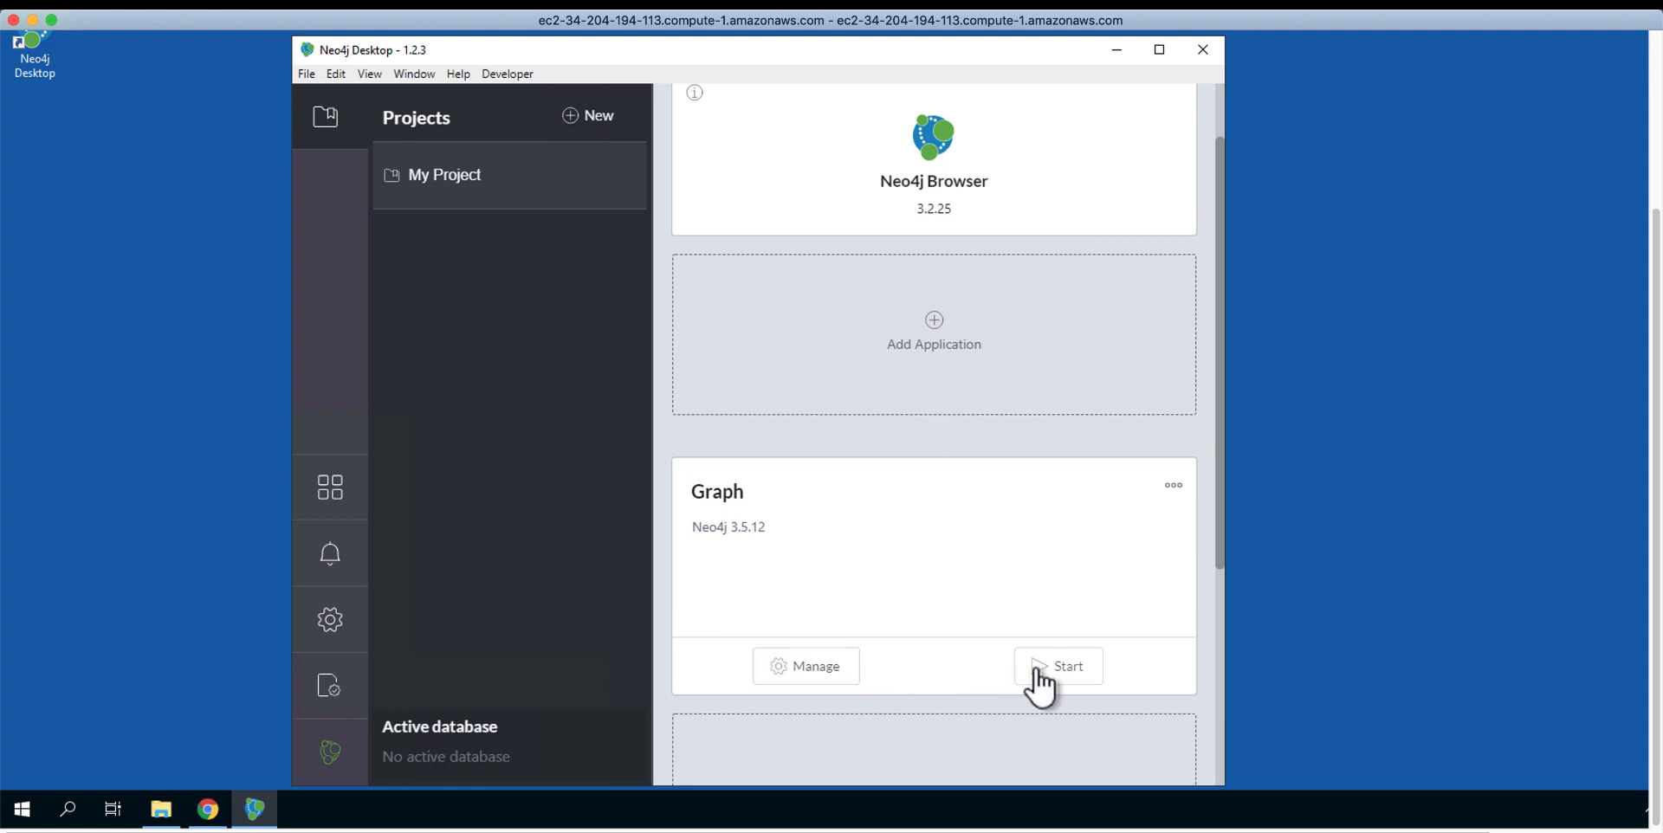
Step: Open Graph's Manage view and its installation-3.5.12 folder in File Explorer
left_click(817, 675)
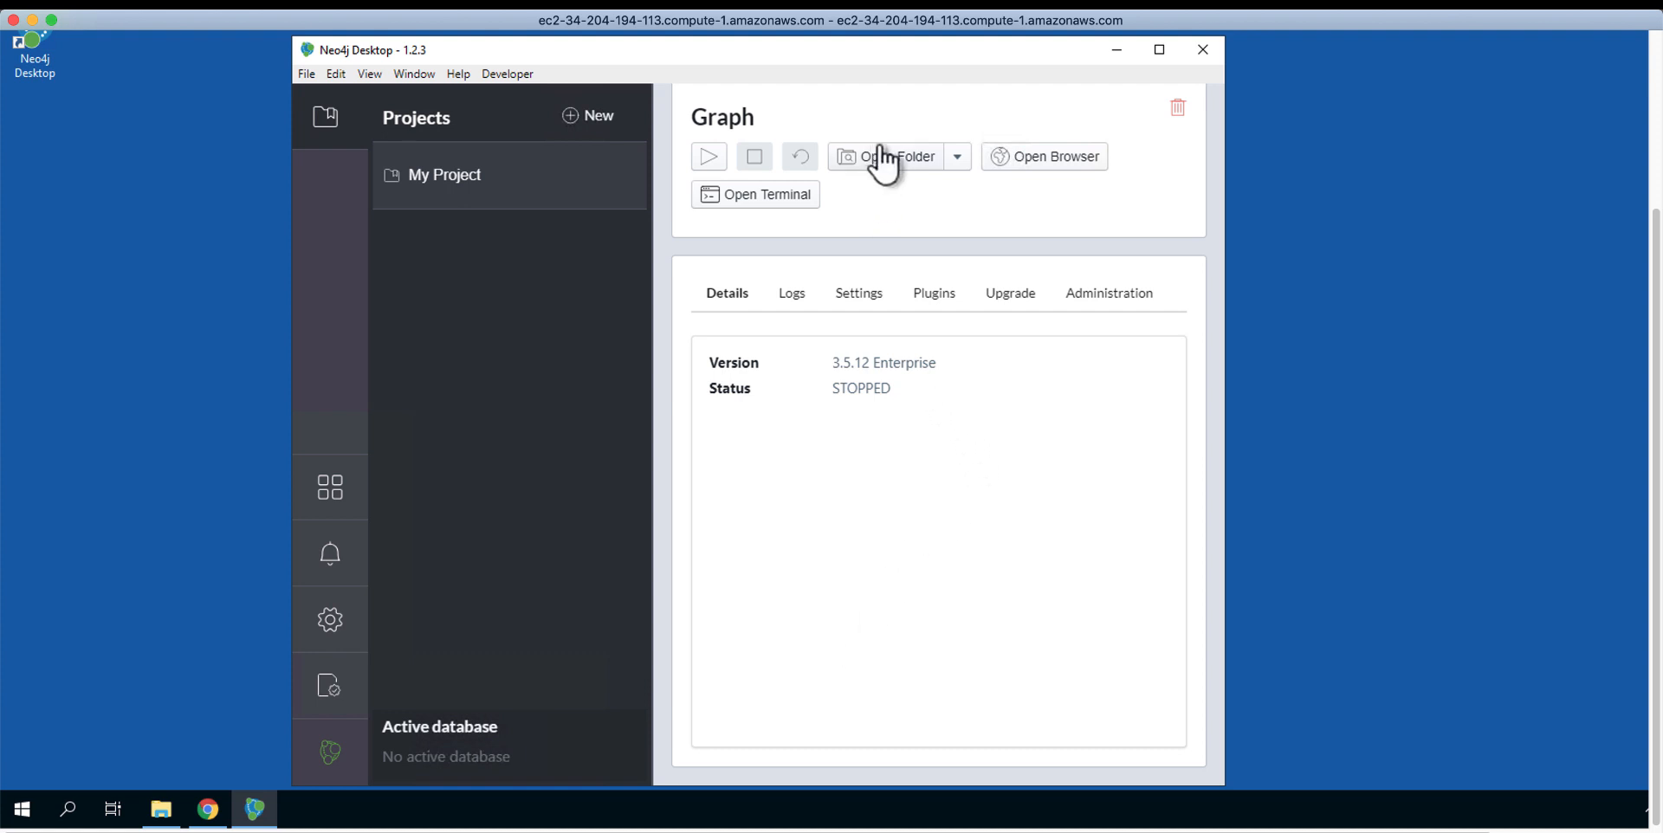
left_click(899, 166)
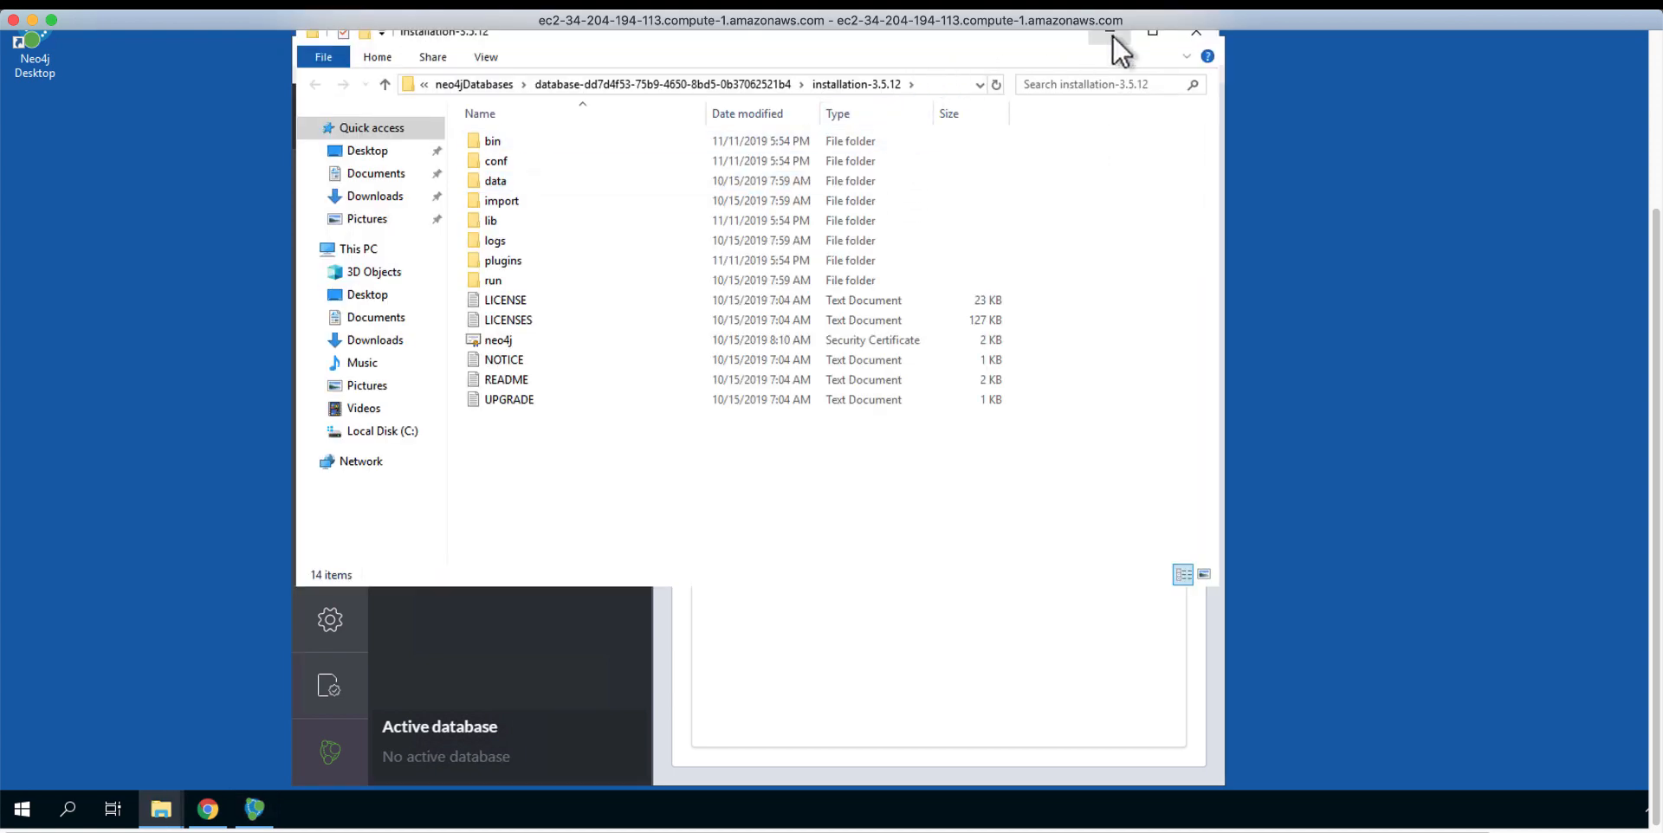
scroll(1656, 225, "up", 3)
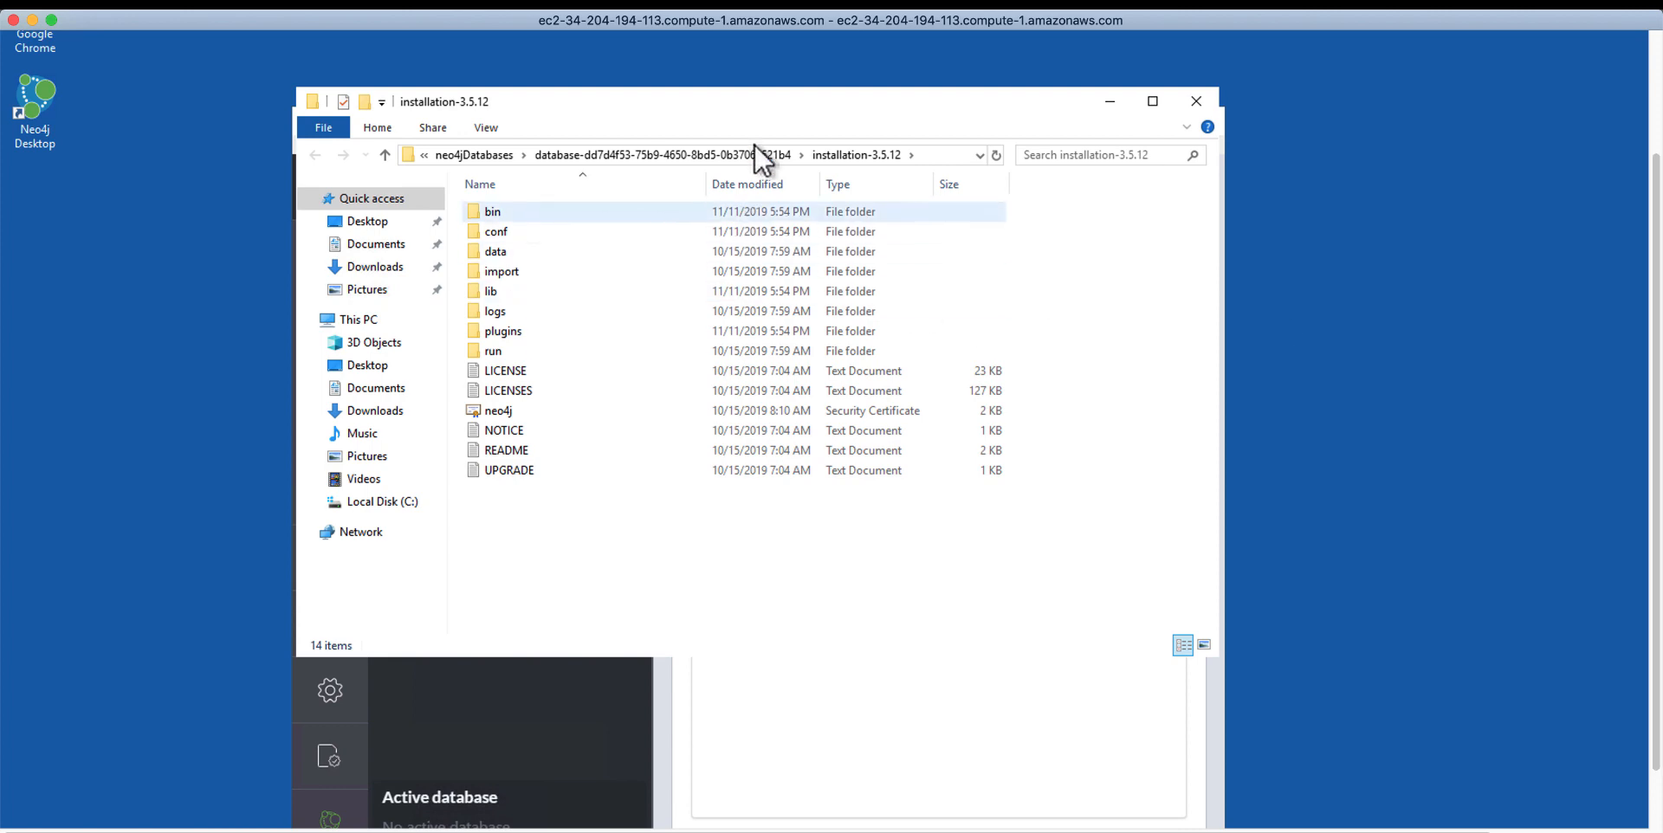
left_click_drag(750, 109, 871, 209)
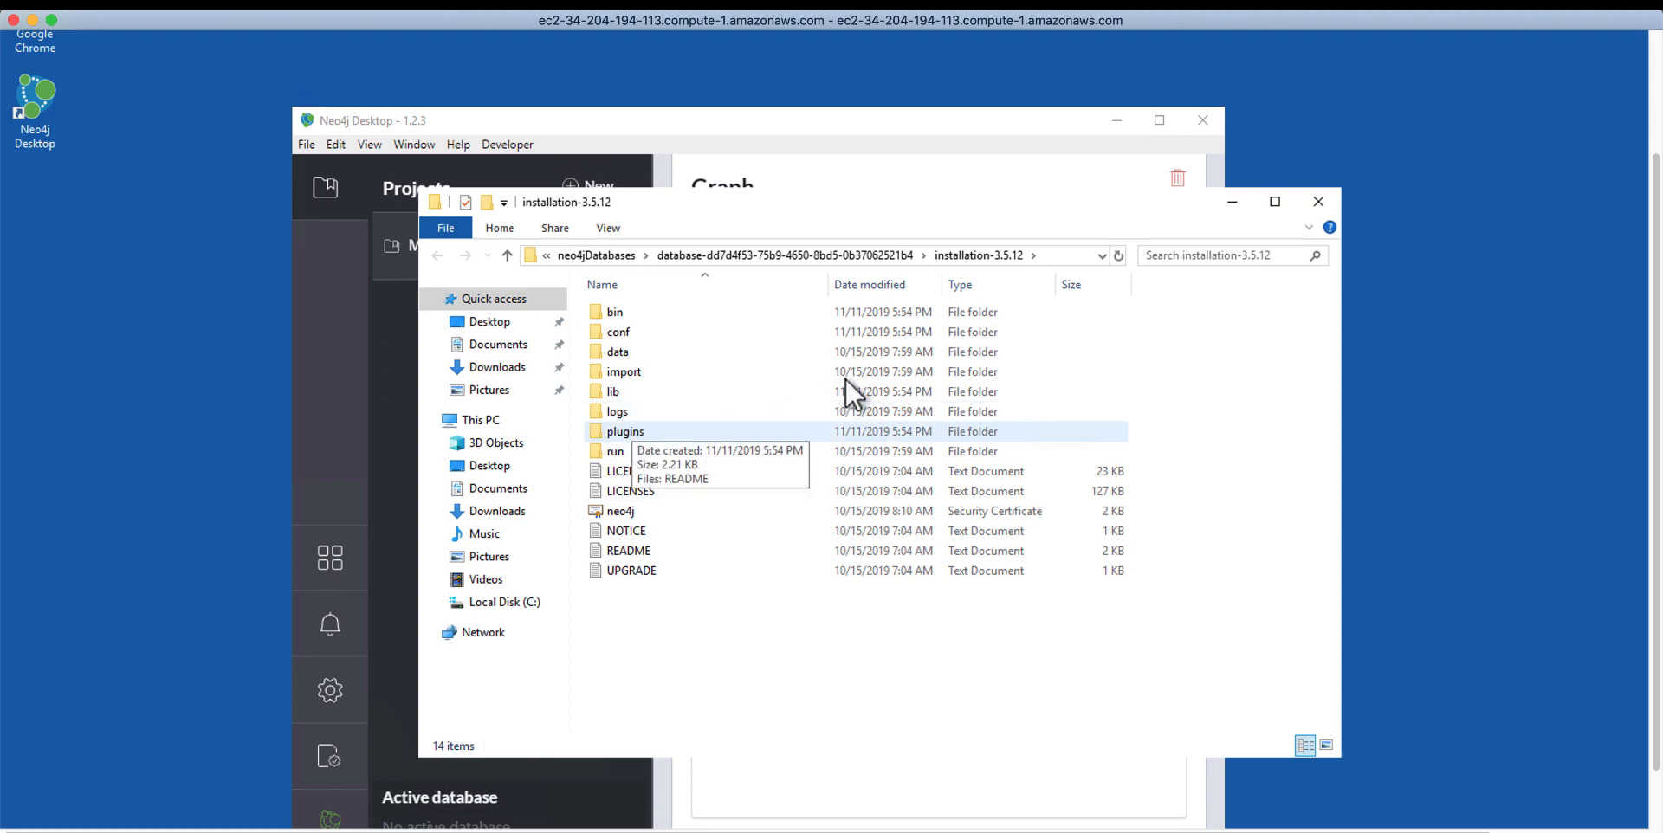
Step: Close File Explorer, start then stop the Graph database, and go back to My Project
left_click(1324, 205)
scroll(1503, 428, "down", 2)
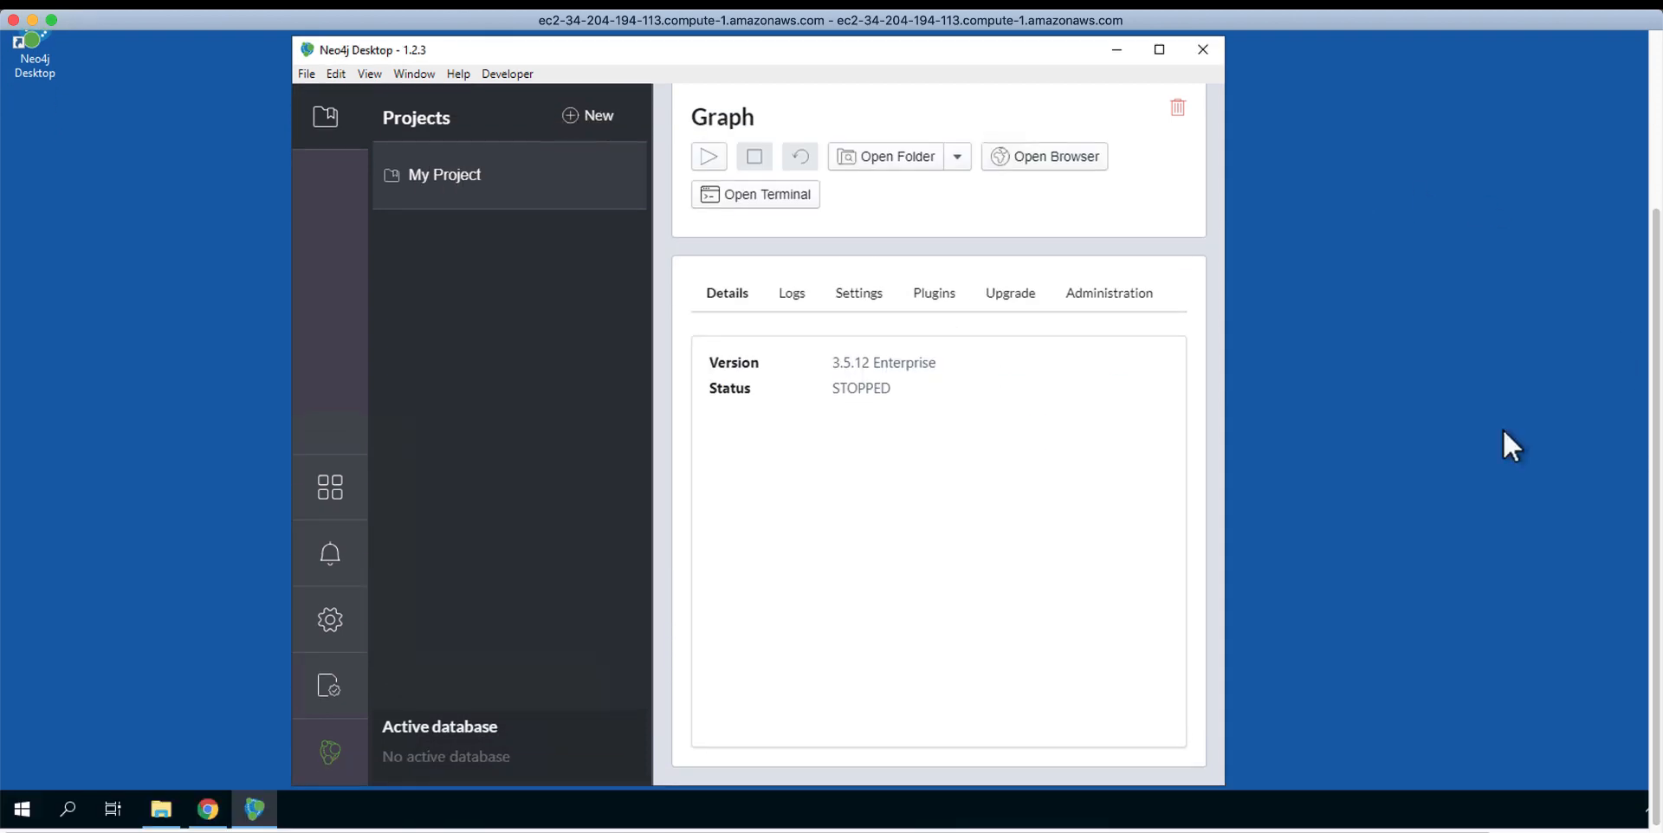
left_click(709, 158)
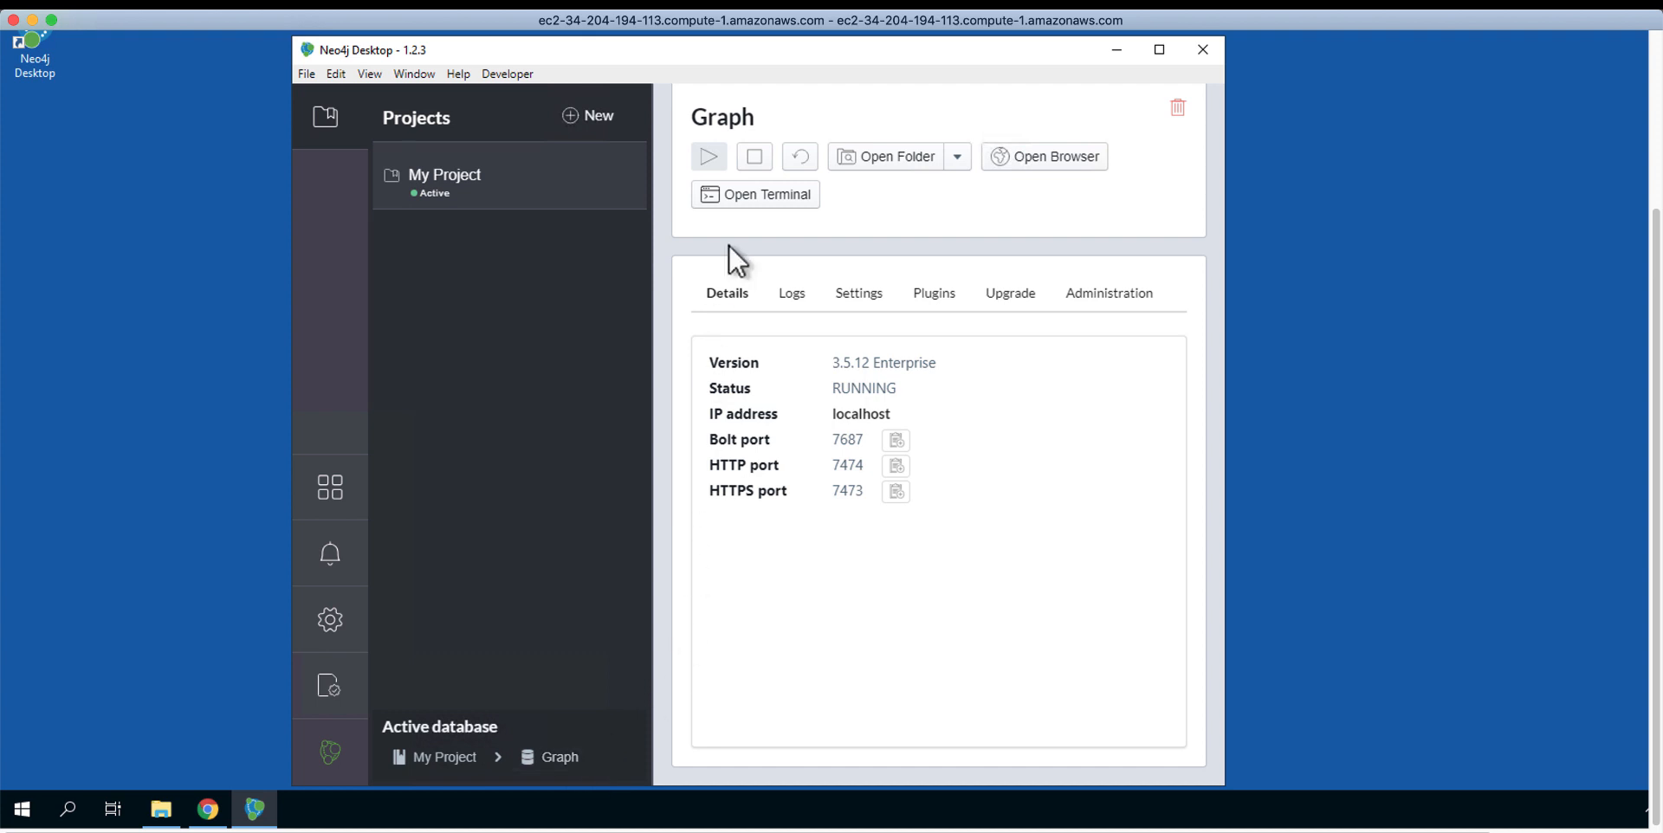
left_click(752, 163)
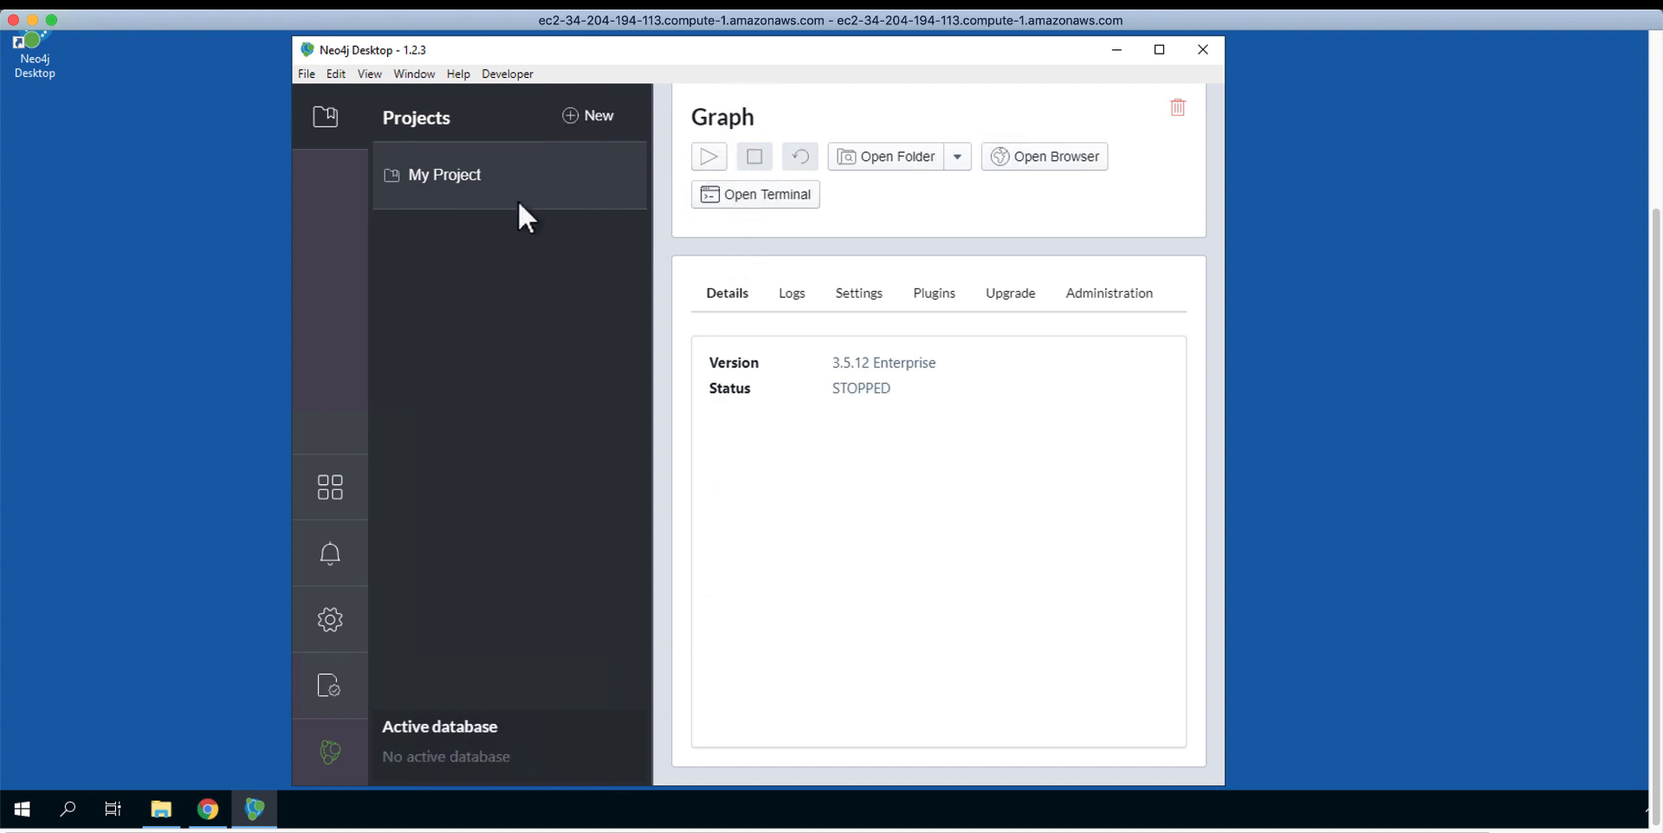
left_click(452, 177)
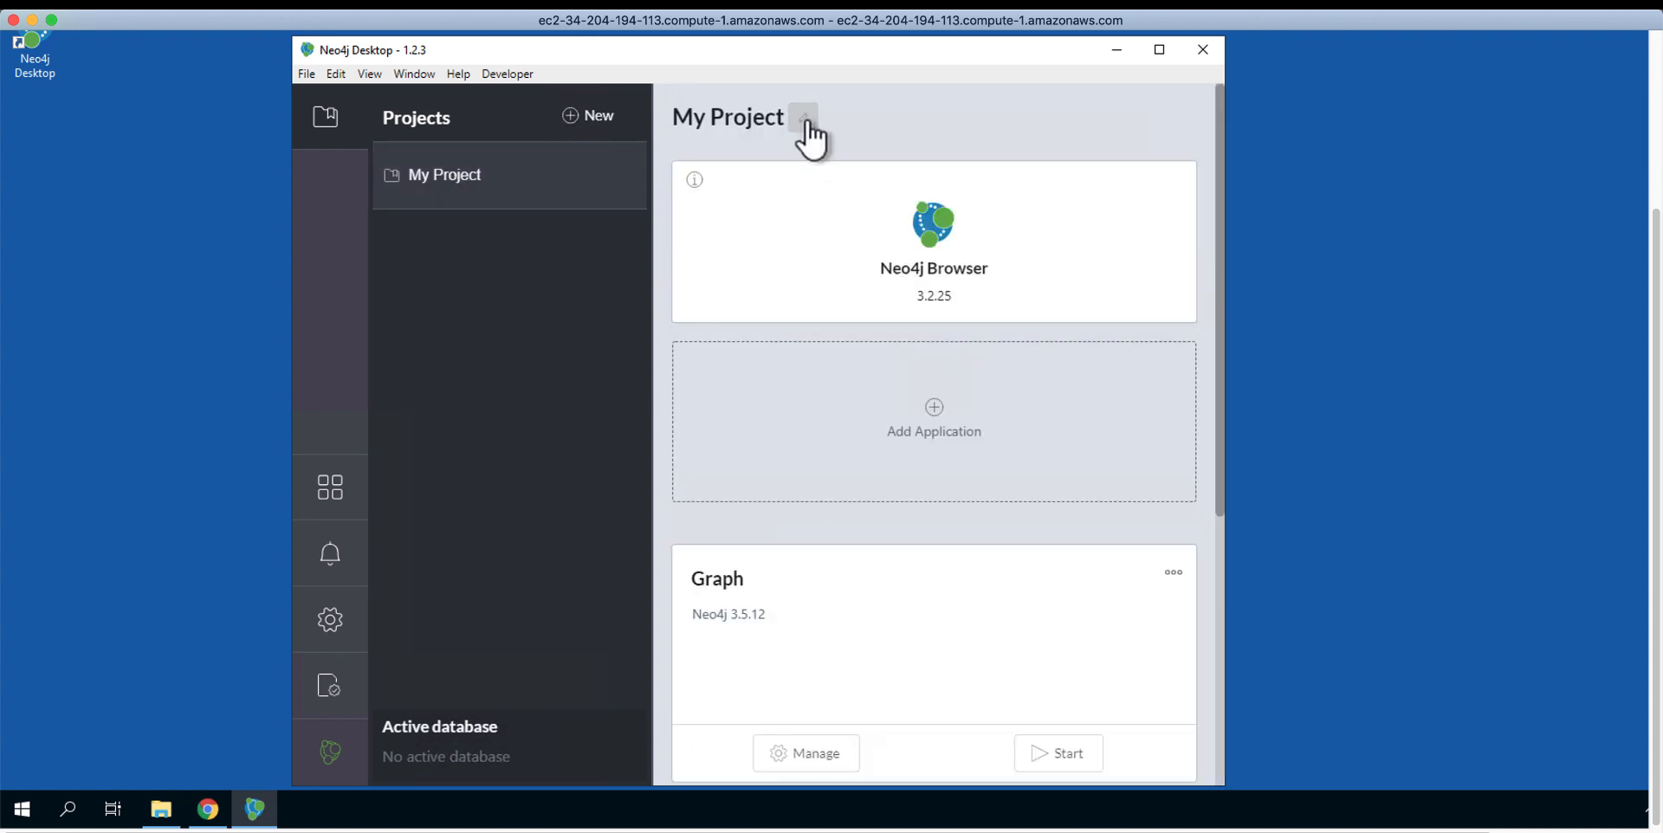
Step: Rename the My Project project to TestProject
left_click(801, 117)
left_click_drag(784, 119, 675, 112)
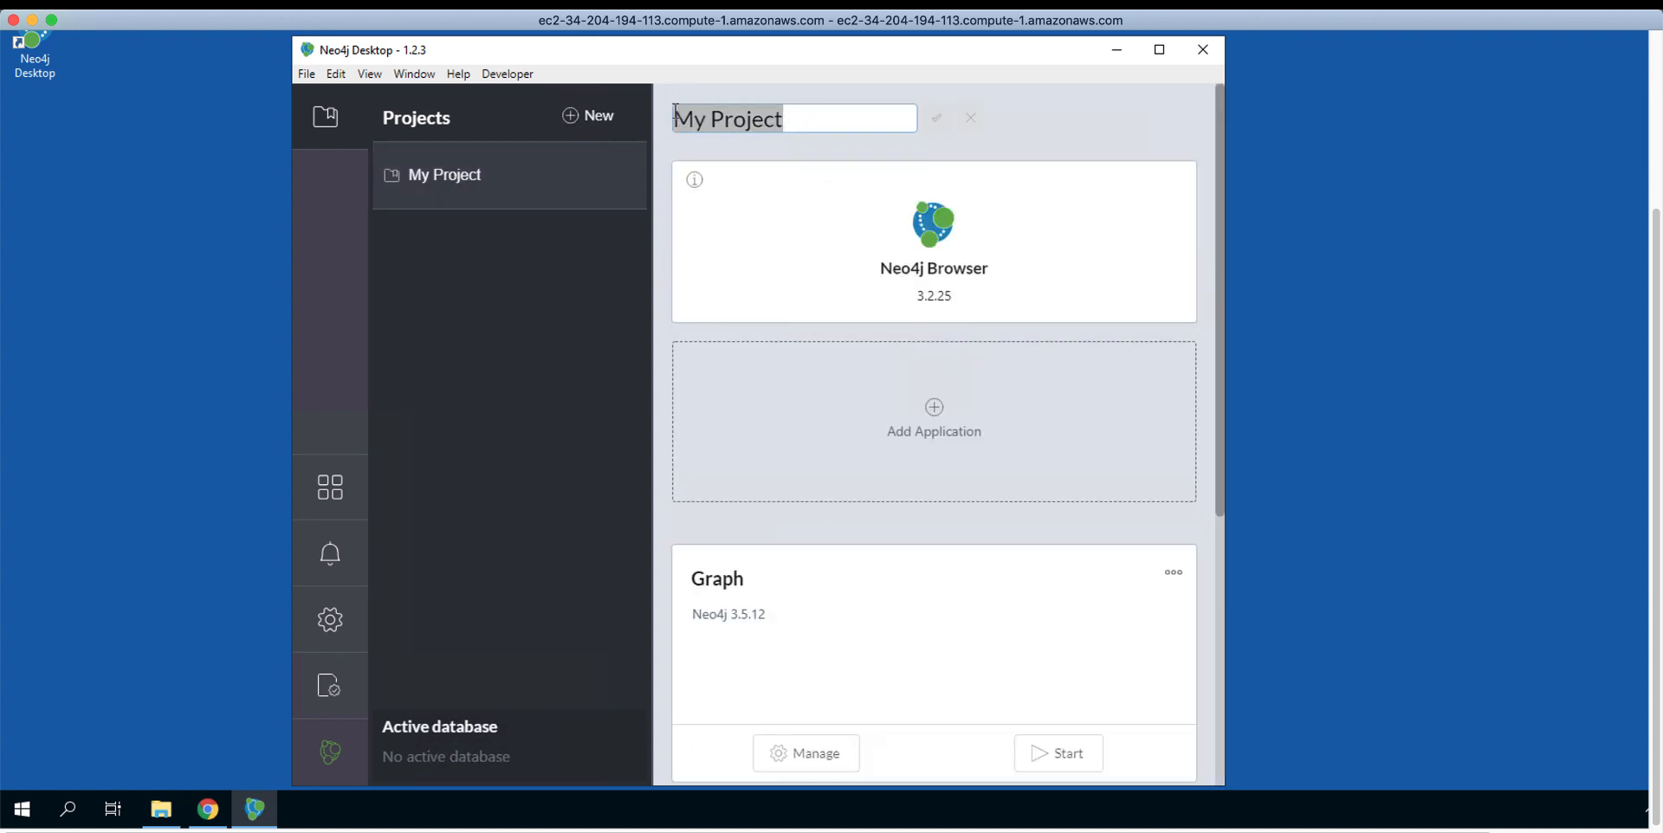
type("TestProjec")
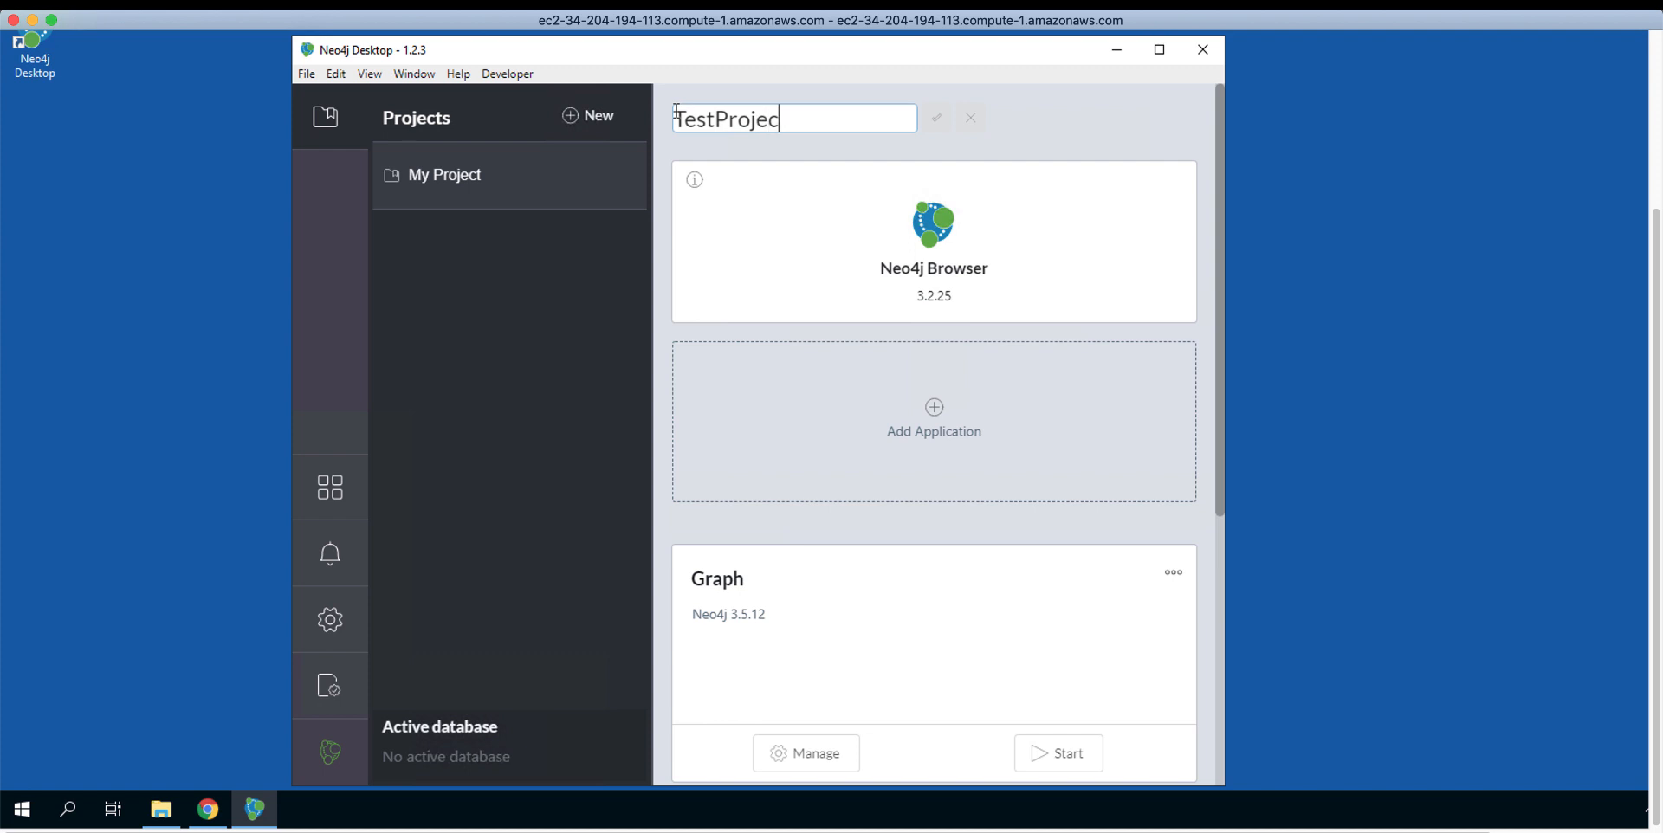
type("t")
left_click(936, 117)
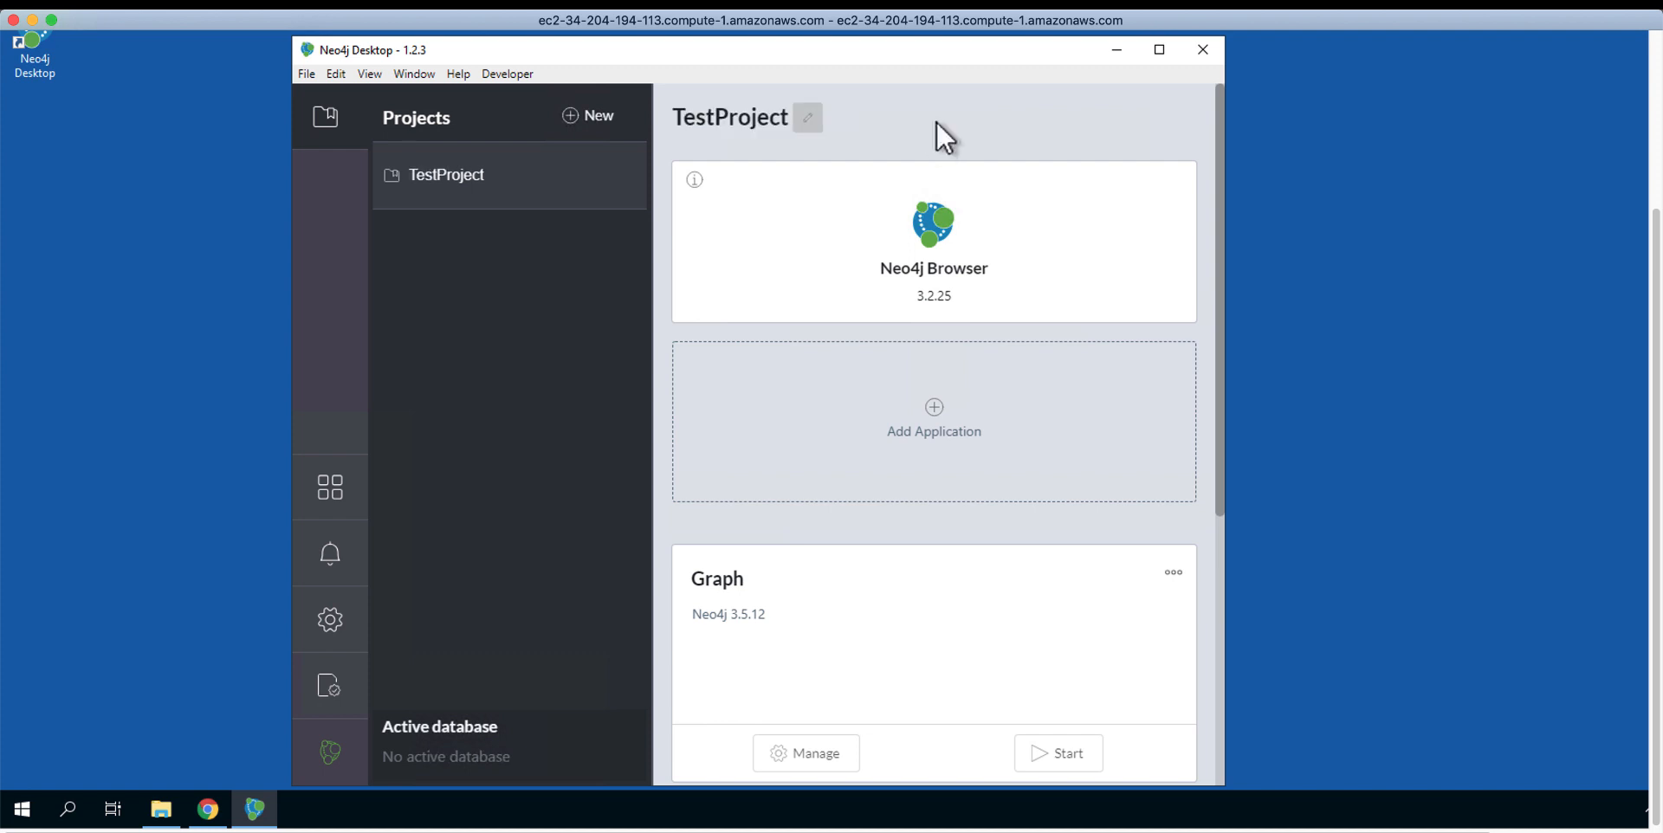
Step: Create a second project named TestProject2 and begin adding a graph to it
left_click(579, 124)
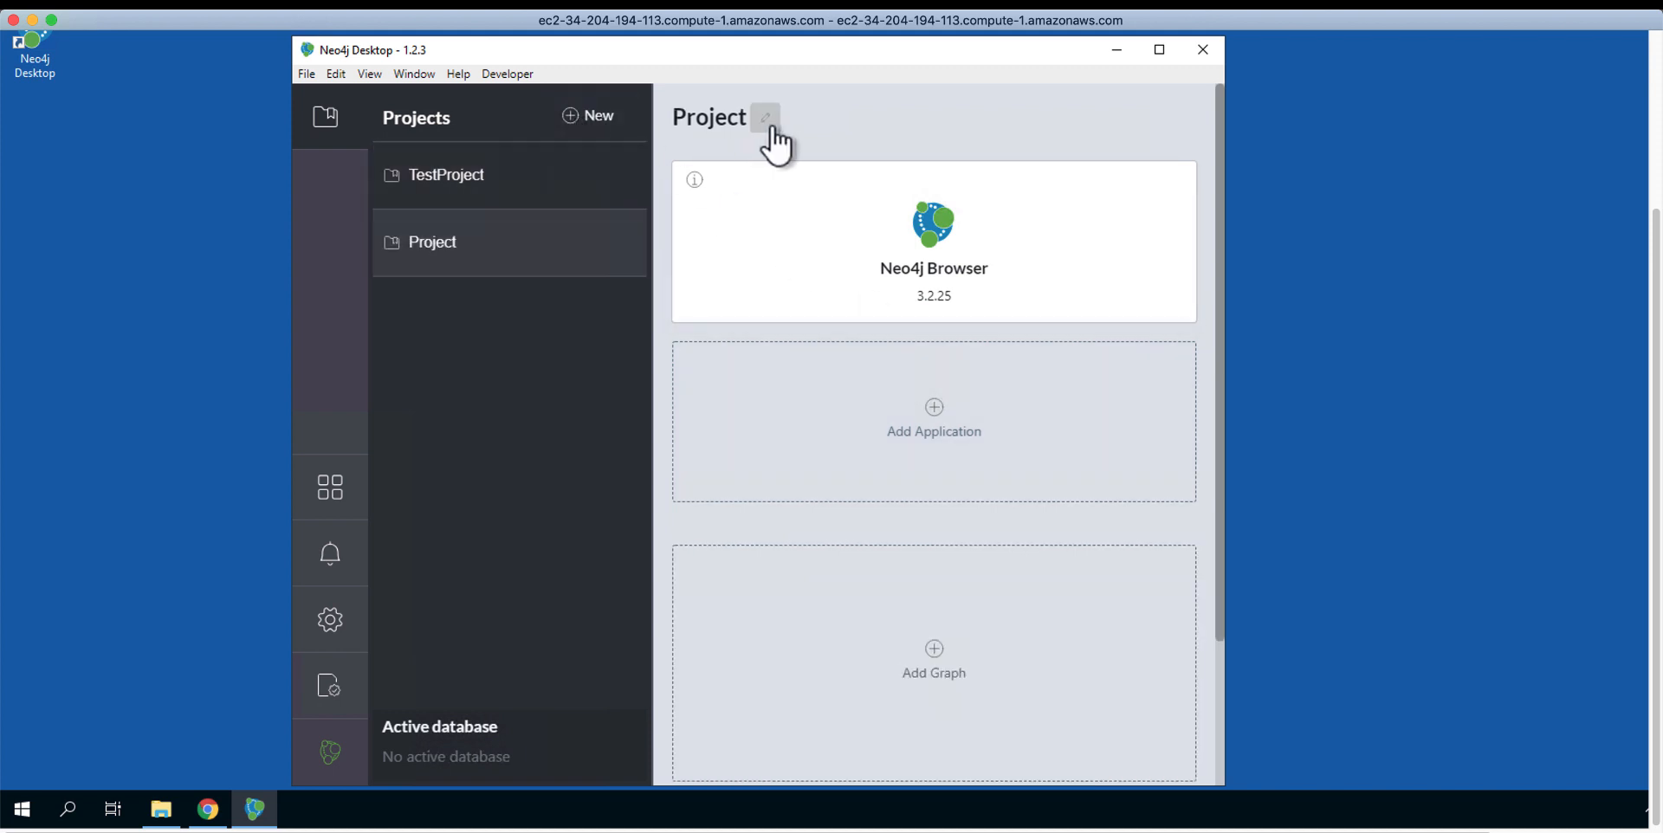
left_click(768, 118)
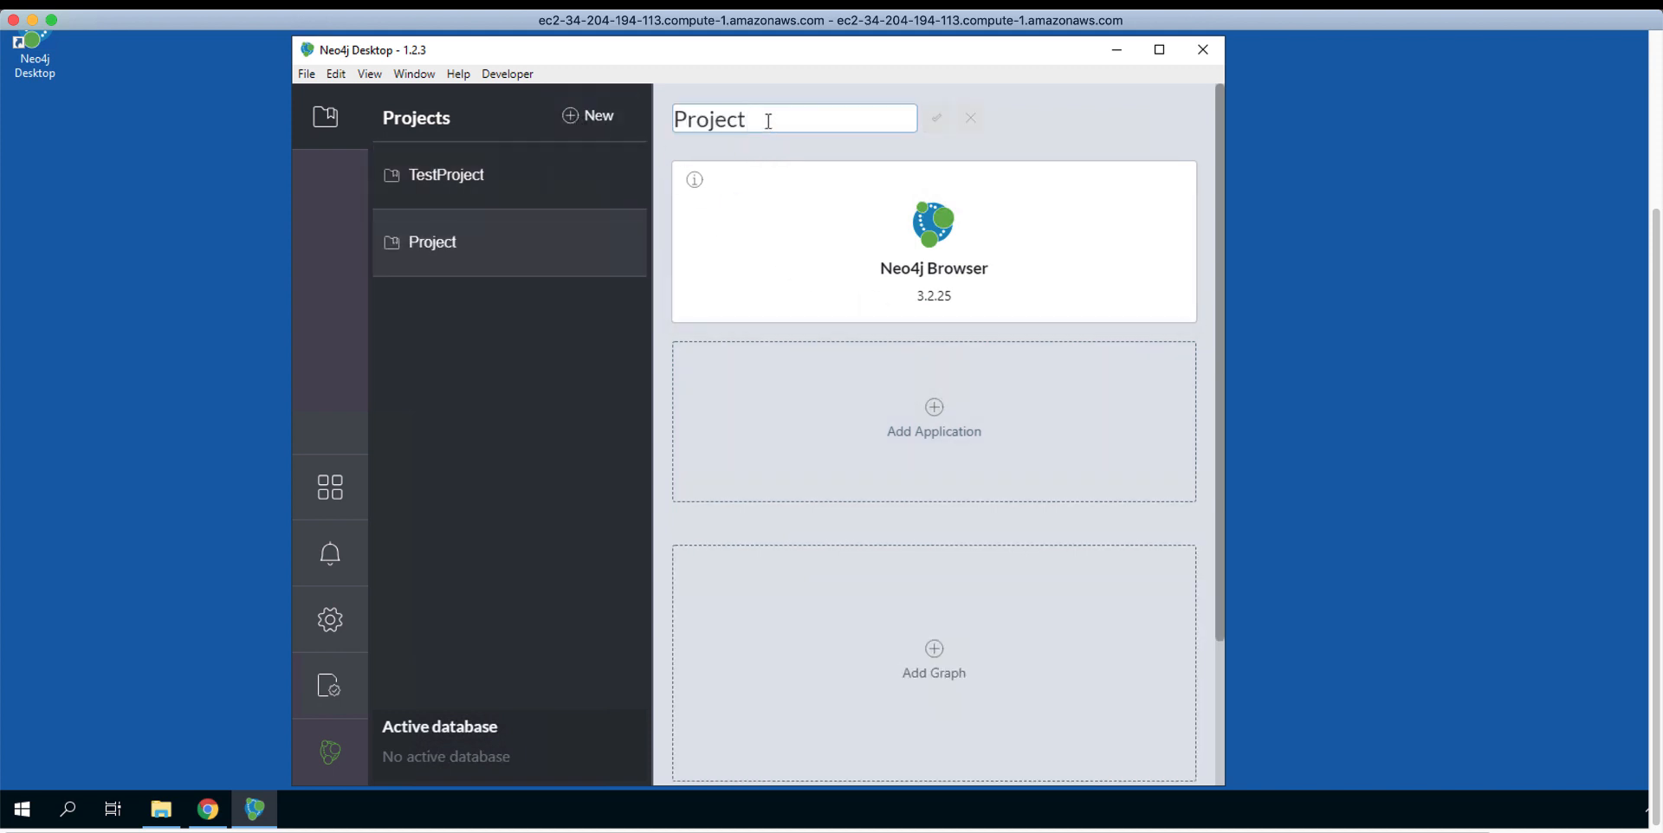
left_click(681, 128)
key("ctrl+a")
type("TestP")
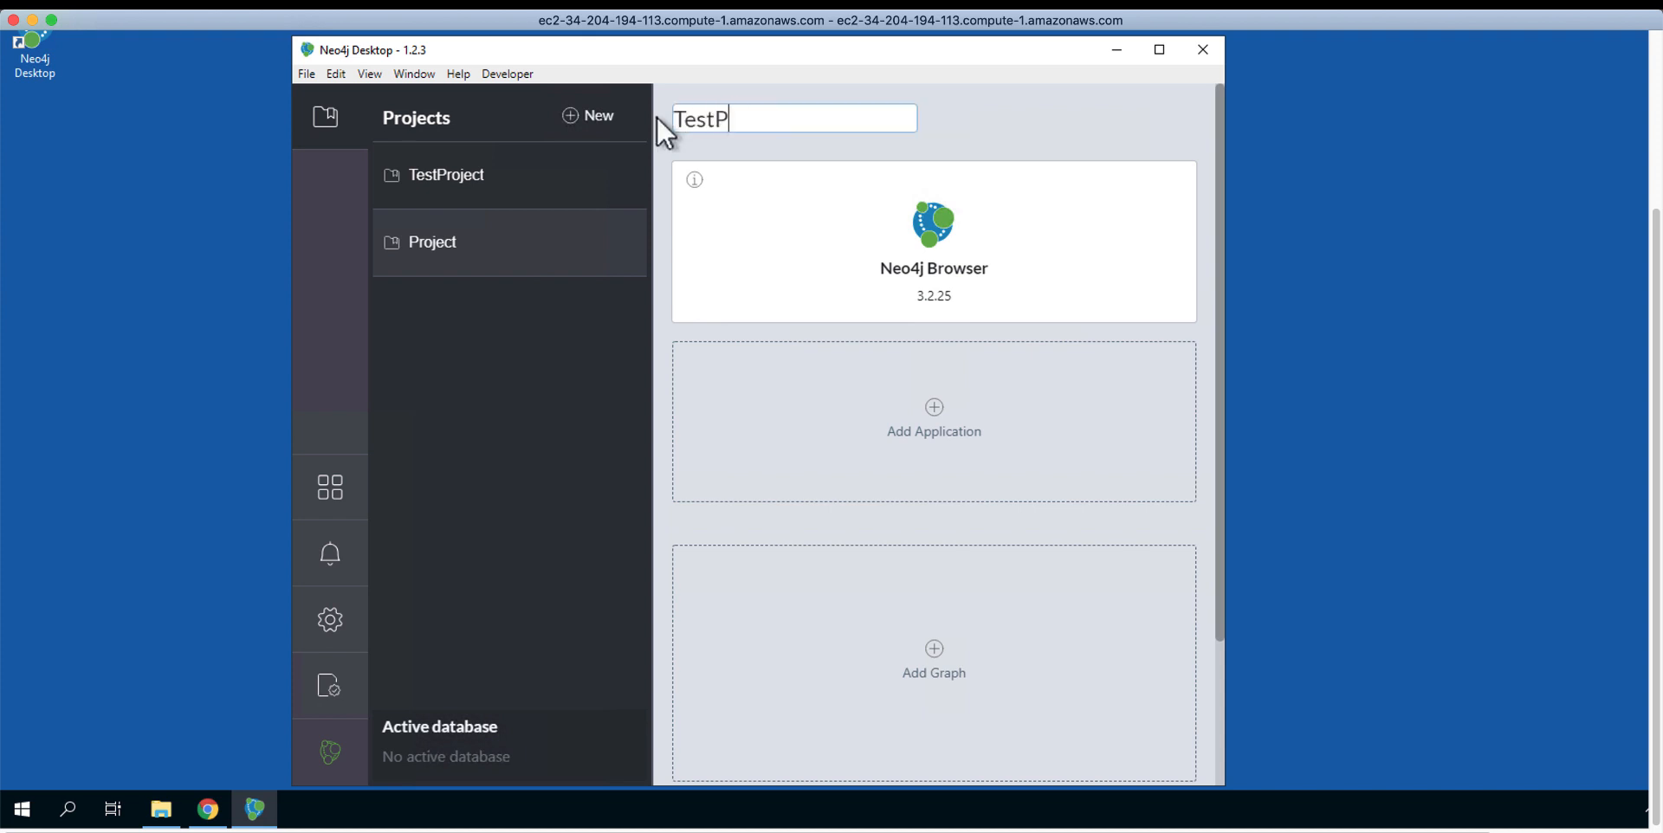
type("roject2")
left_click(937, 120)
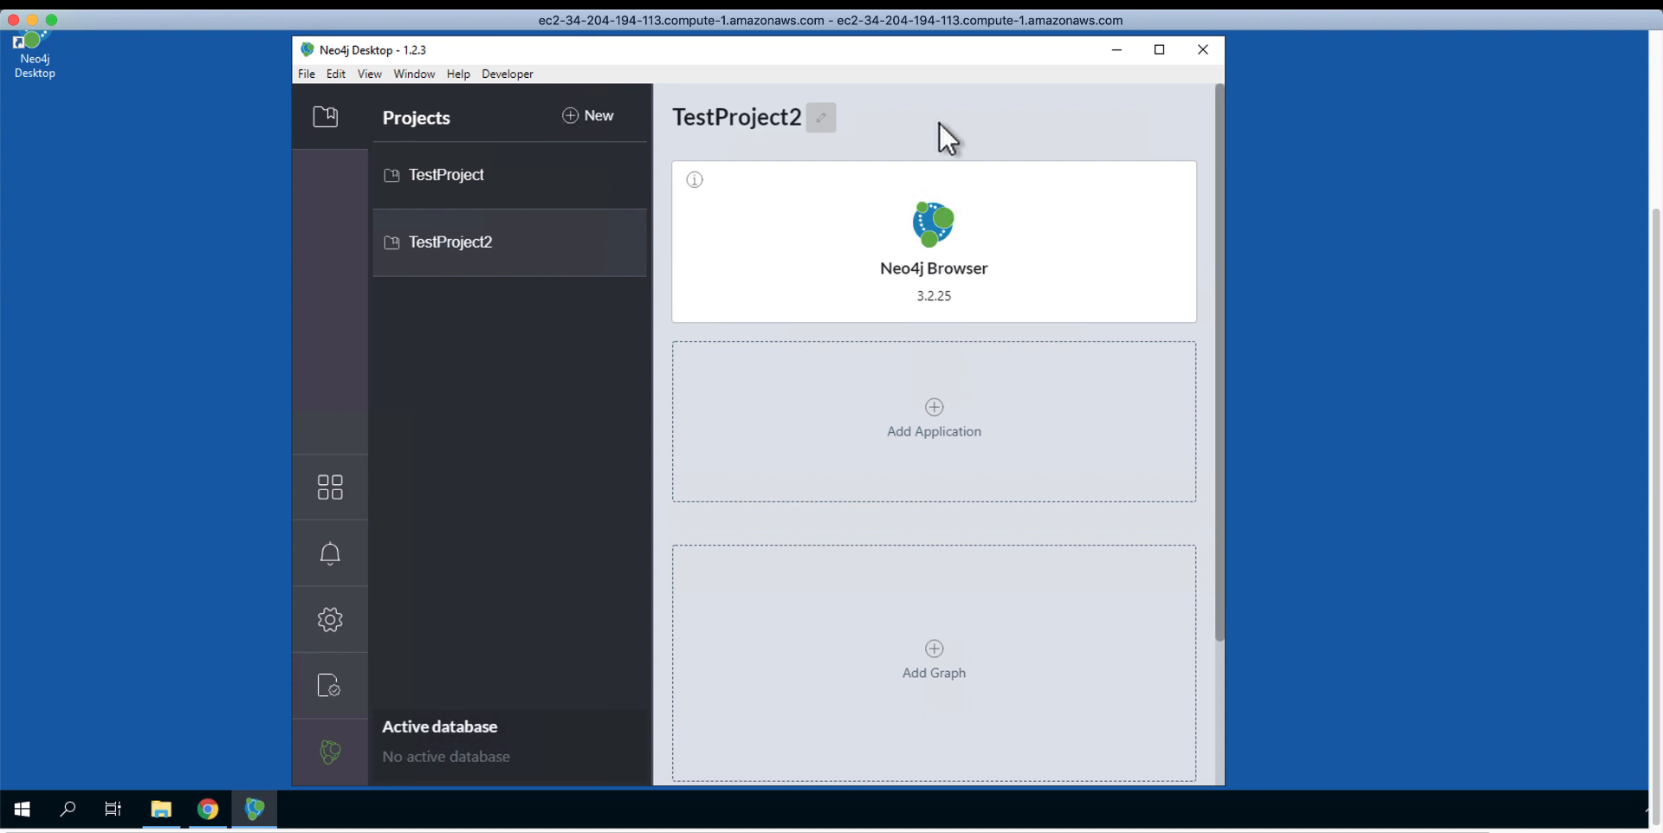
left_click(935, 665)
Step: Create a local Graph database in TestProject2, setting its password
left_click(938, 635)
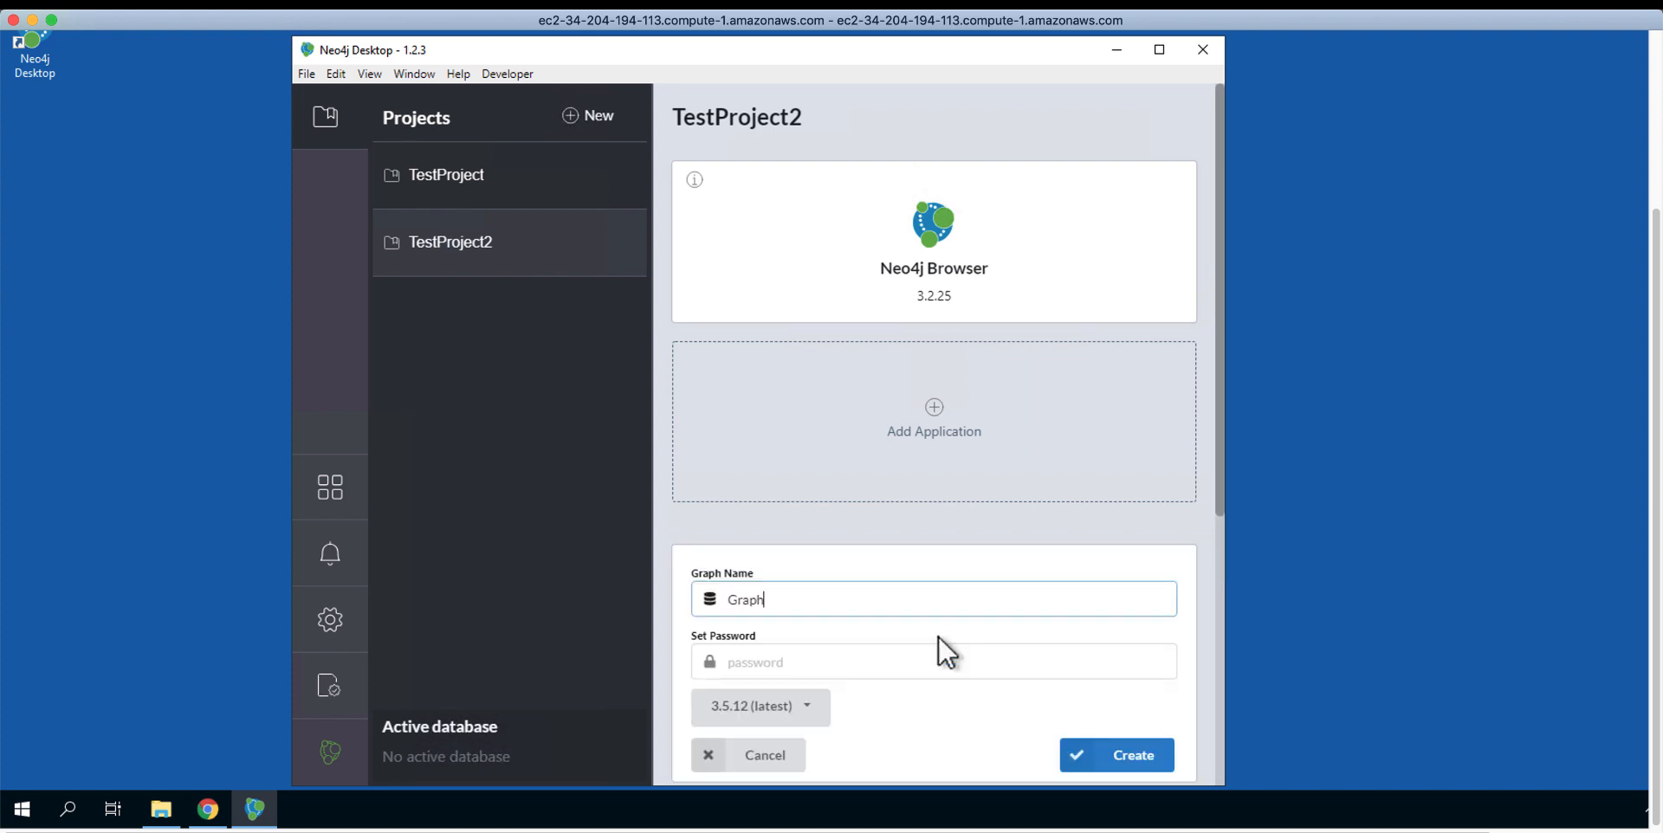
left_click(938, 660)
type("password")
left_click(1129, 756)
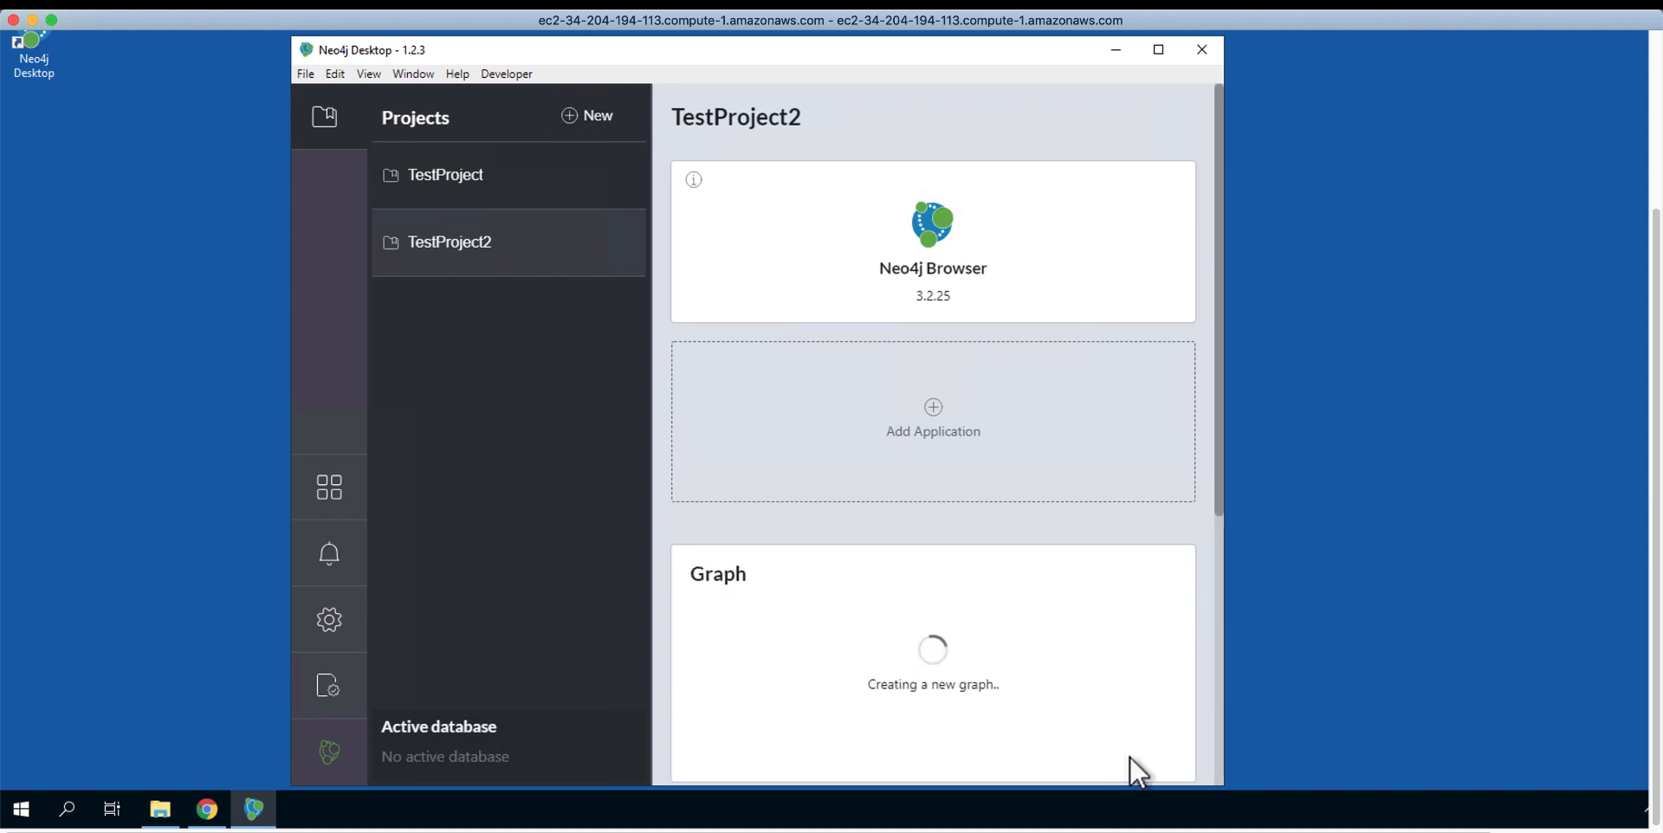
Step: Start the new Graph and view its details: Neo4j 3.5.12, RUNNING, Bolt 7687, HTTP 7474
left_click_drag(1217, 501, 1216, 527)
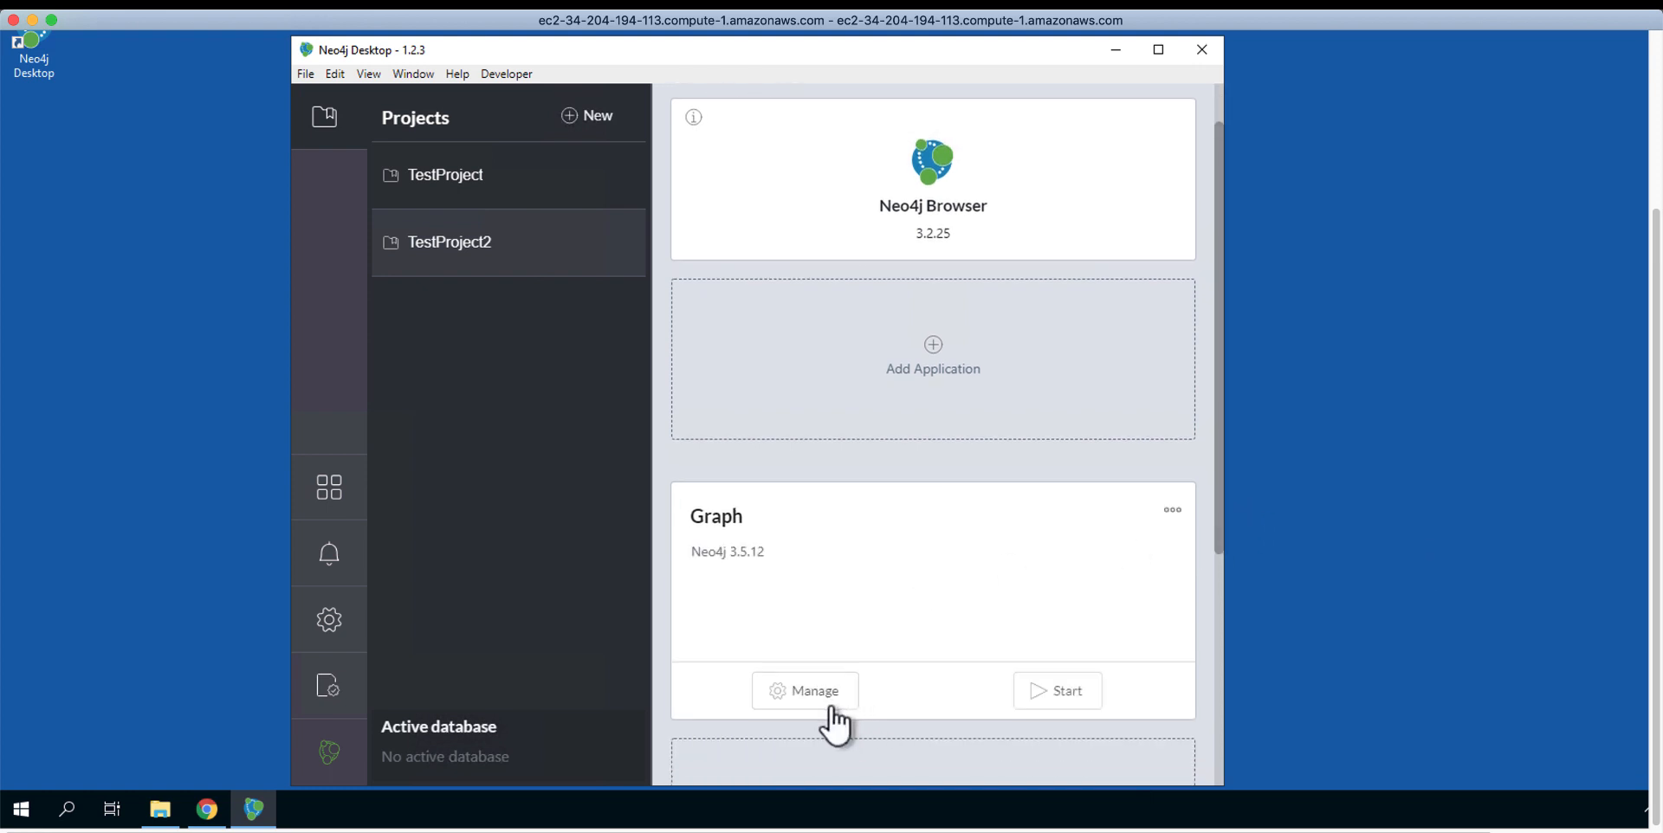
left_click(1058, 703)
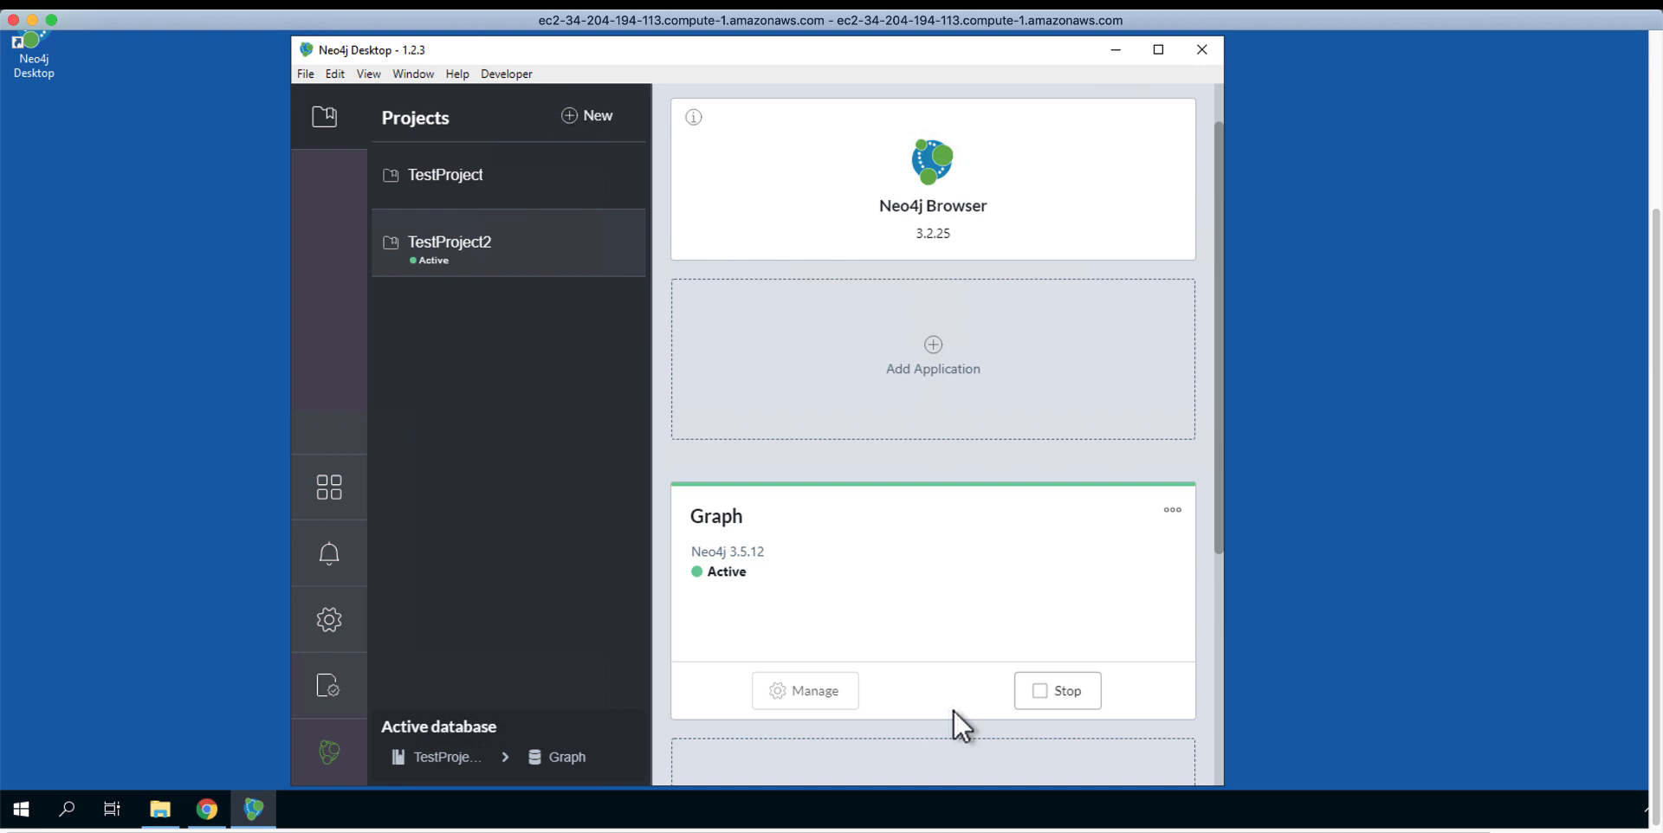
left_click(797, 691)
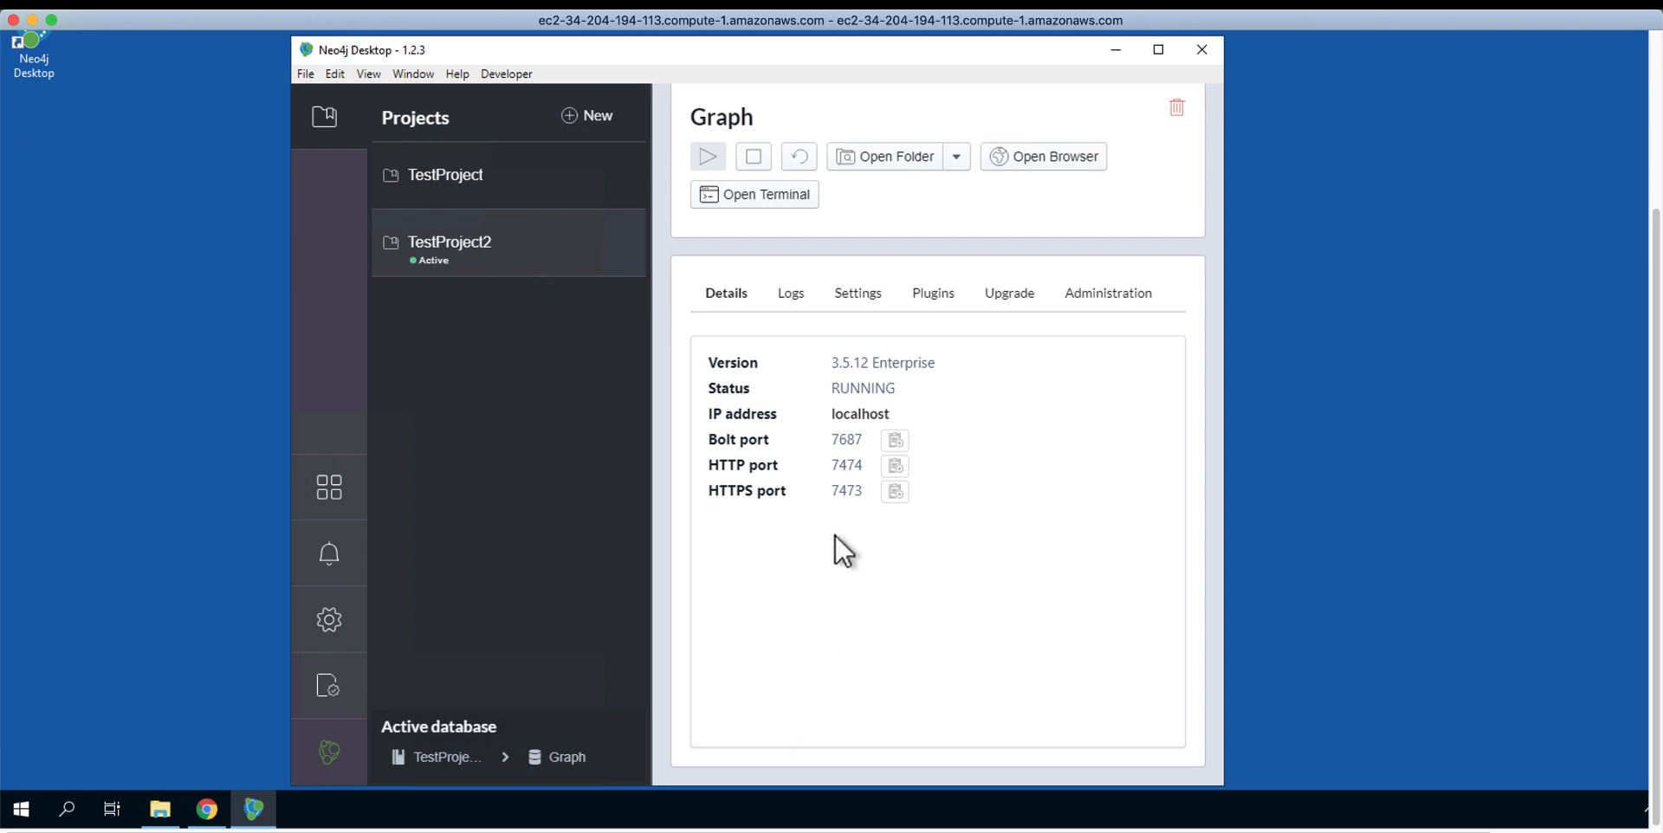
Step: Review the Graph database's Logs and Settings, then return to the TestProject2 overview
left_click(792, 299)
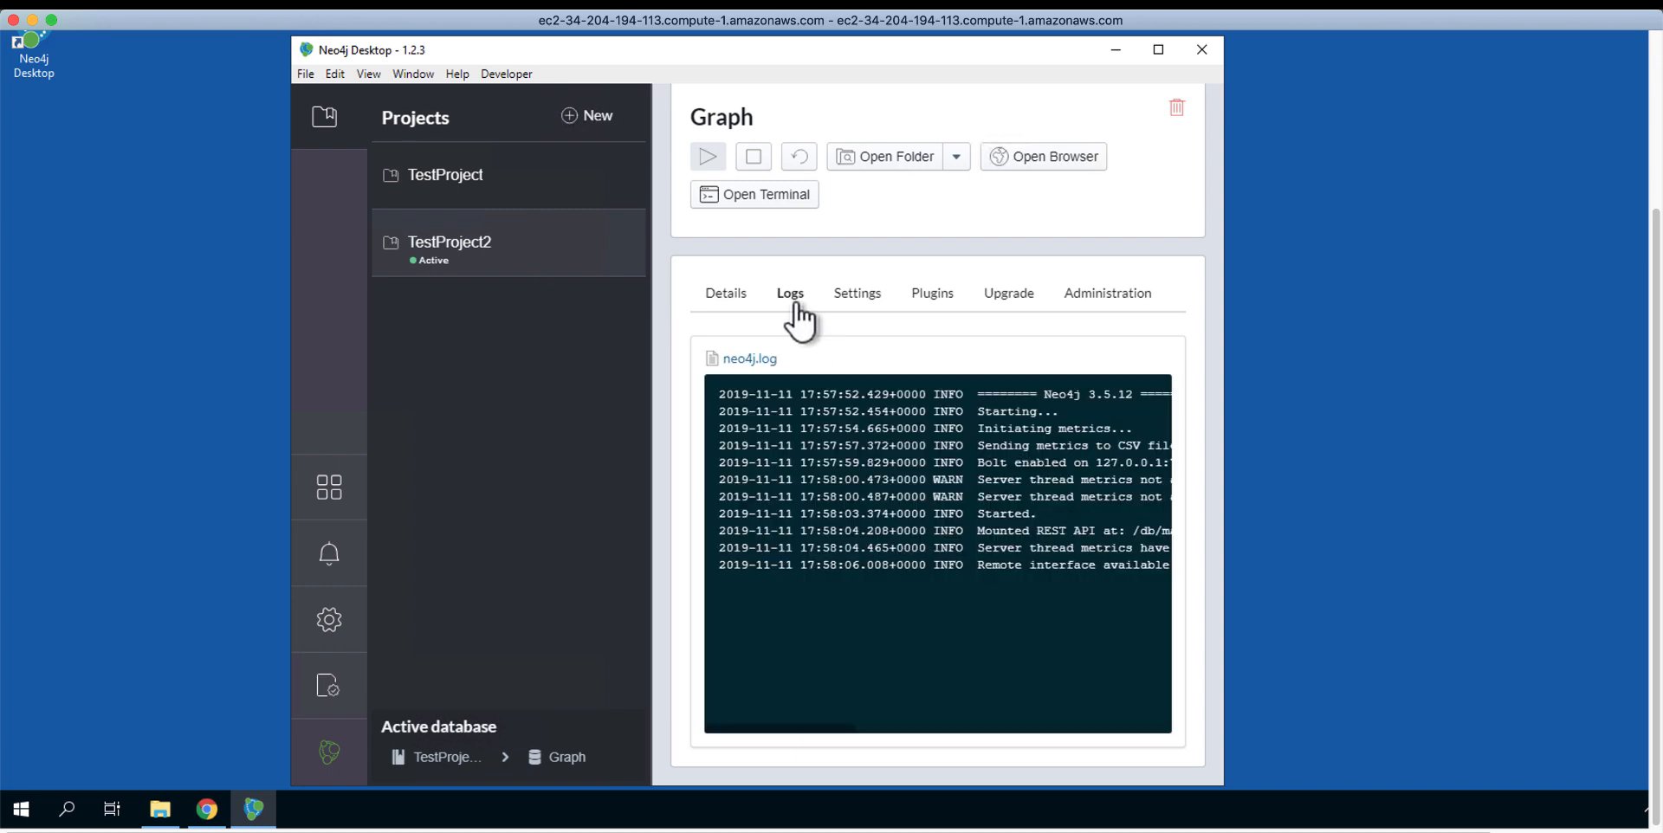
left_click(859, 299)
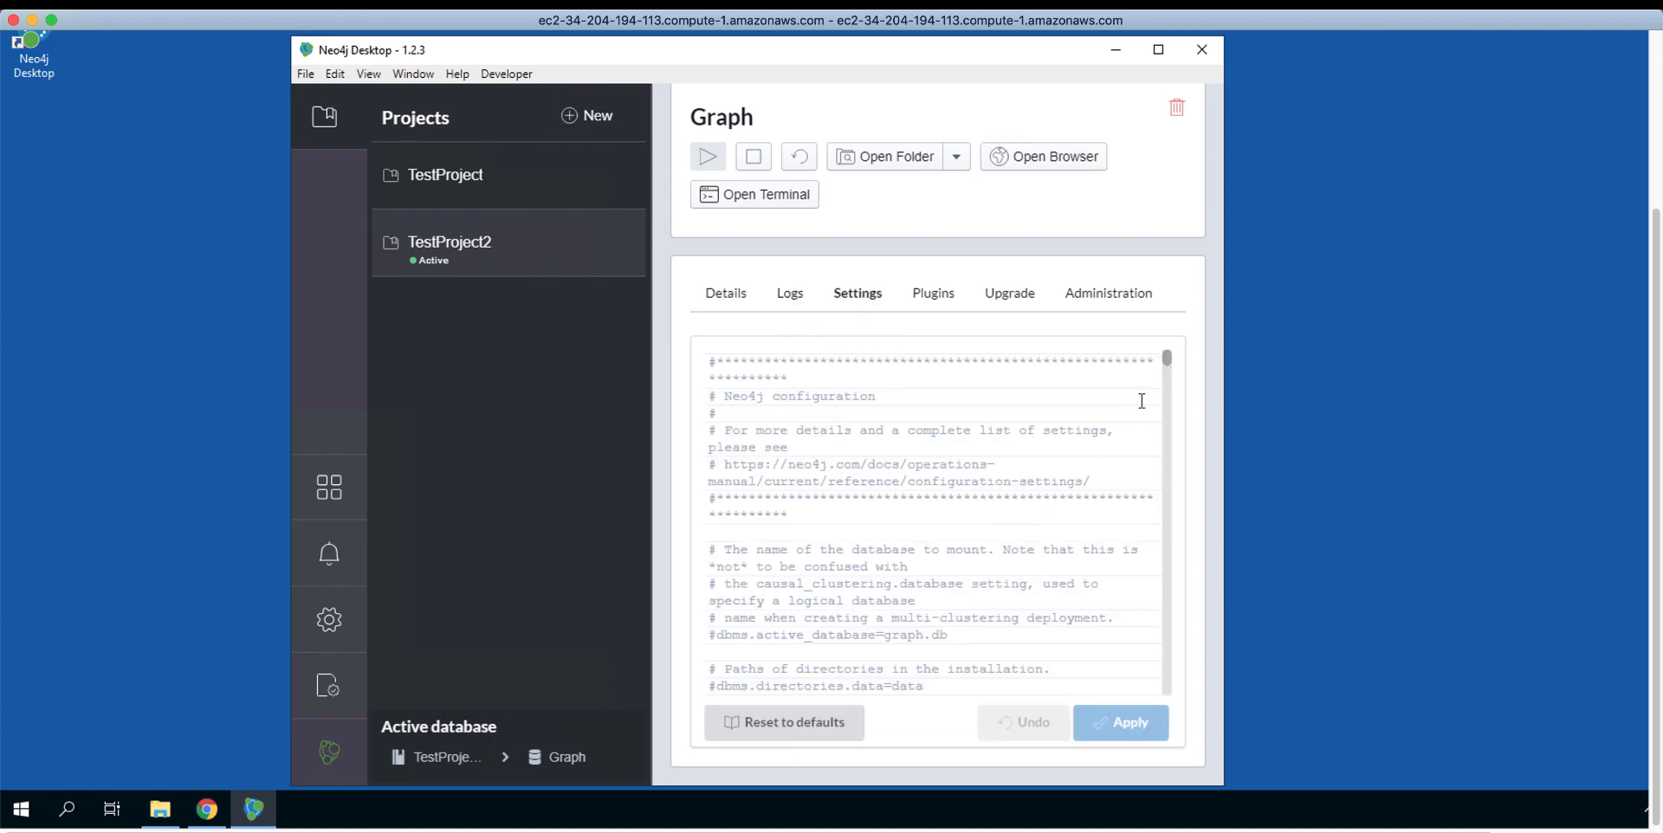
mouse_move(1168, 366)
left_mouse_down()
mouse_move(1166, 381)
mouse_move(1167, 355)
left_mouse_up()
left_click(466, 240)
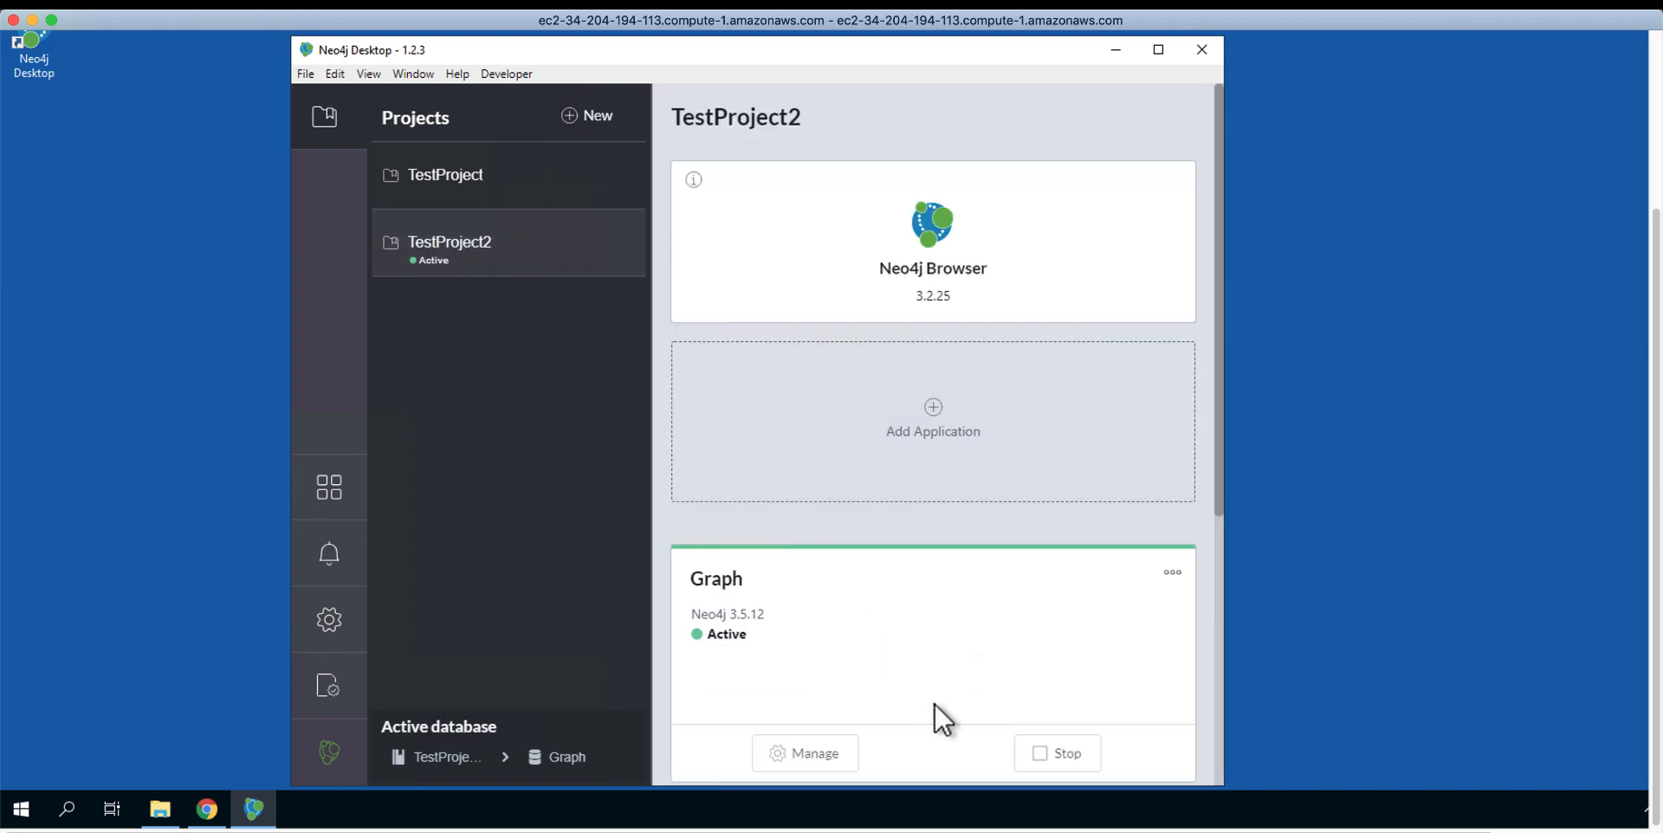
Step: Stop the Graph database and install the APOC plugin for all project graphs
left_click(1058, 755)
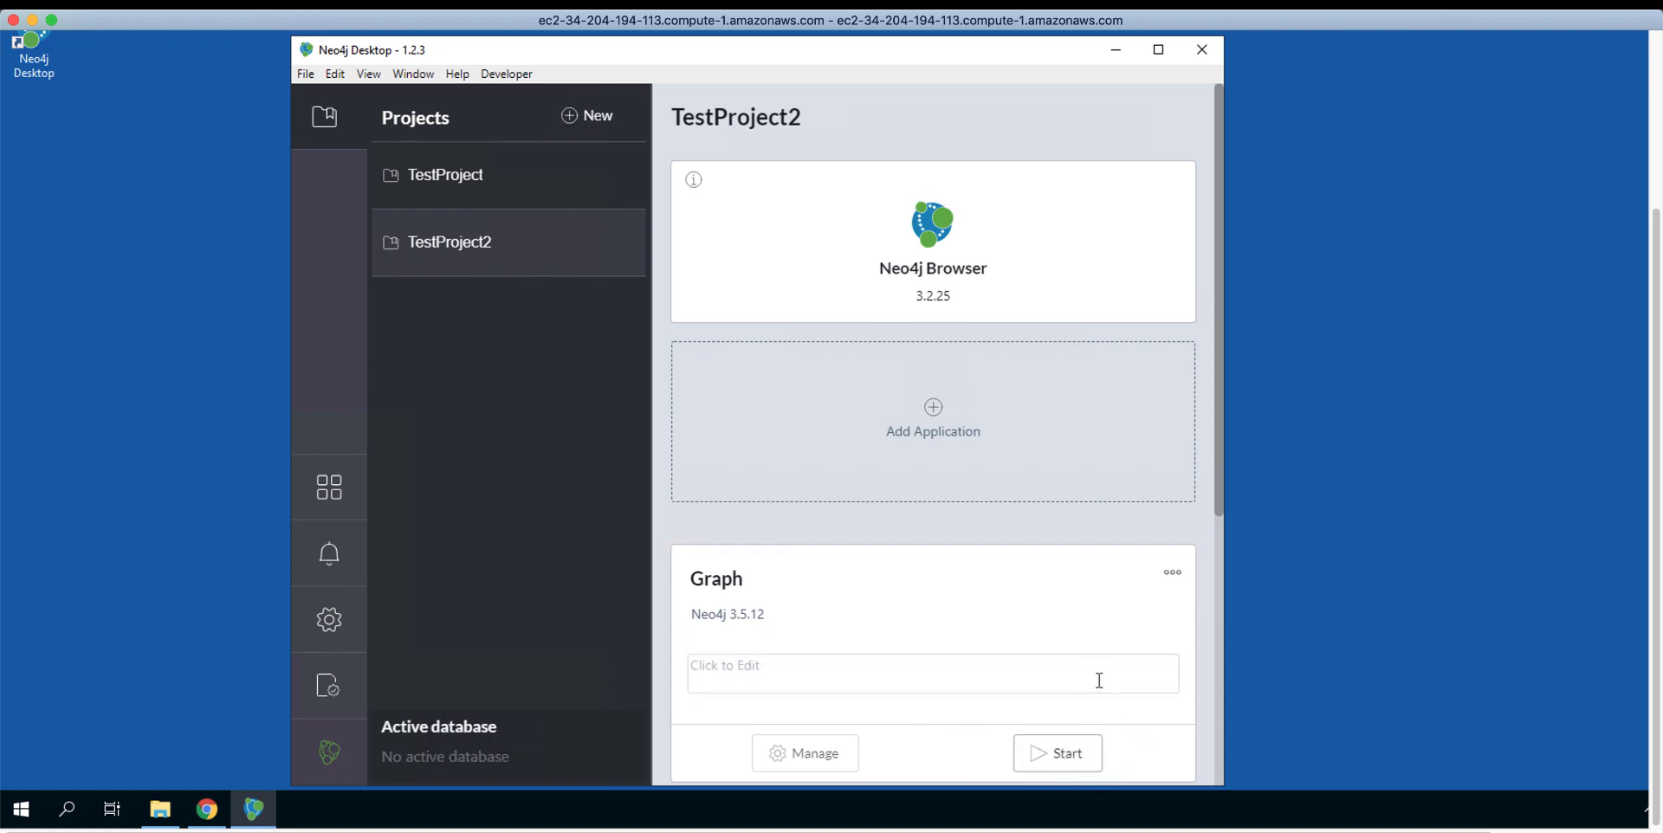
left_click_drag(1218, 481, 1205, 663)
left_click_drag(1218, 573, 1197, 739)
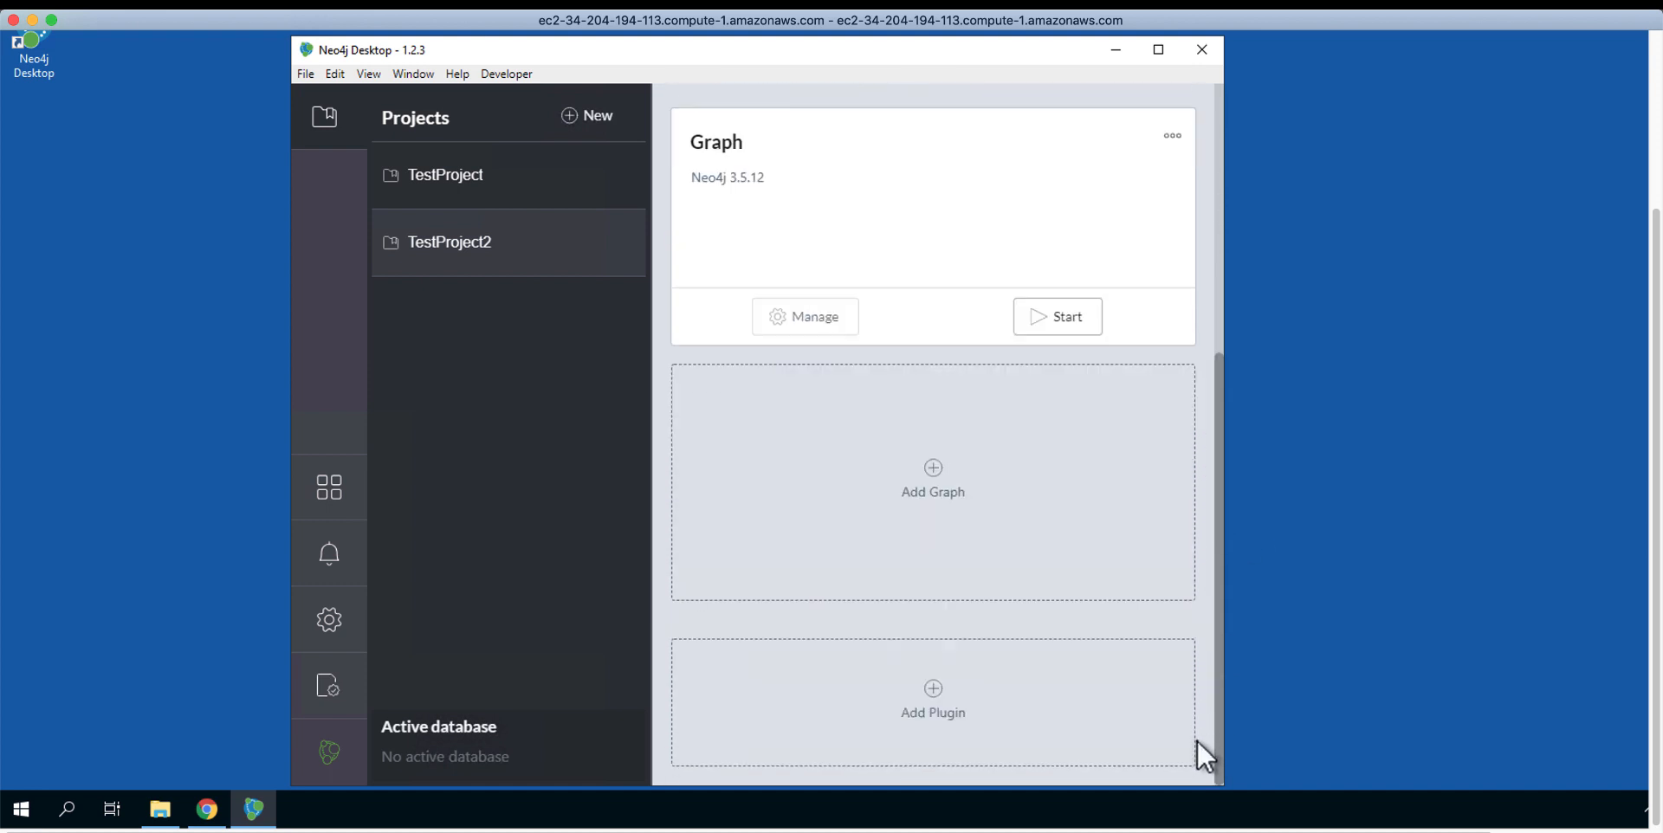
left_click(924, 693)
left_click(556, 422)
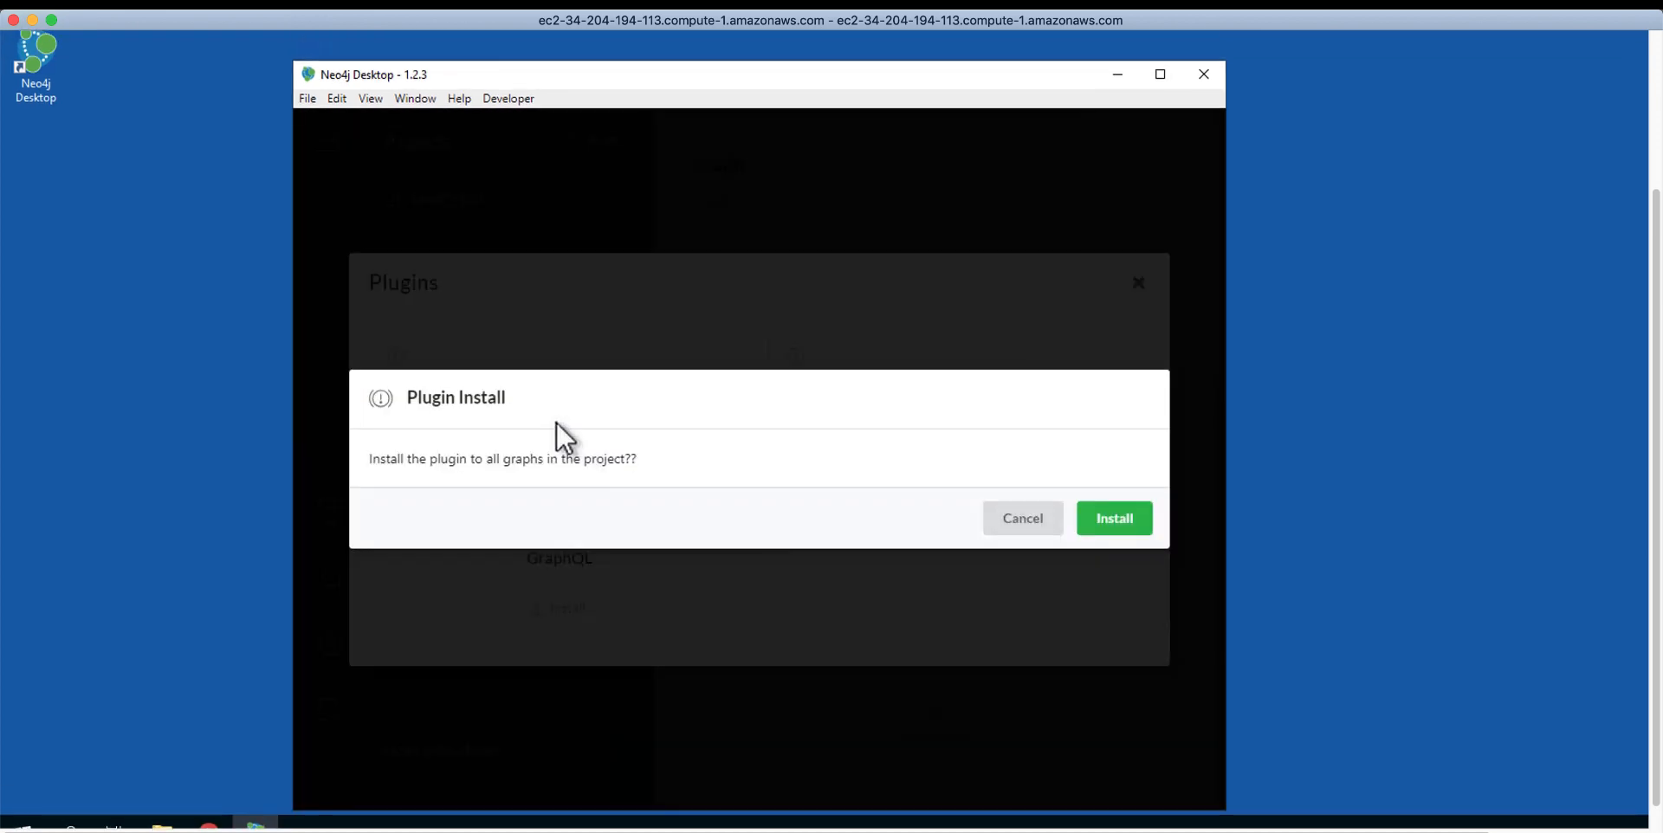
left_click(1104, 518)
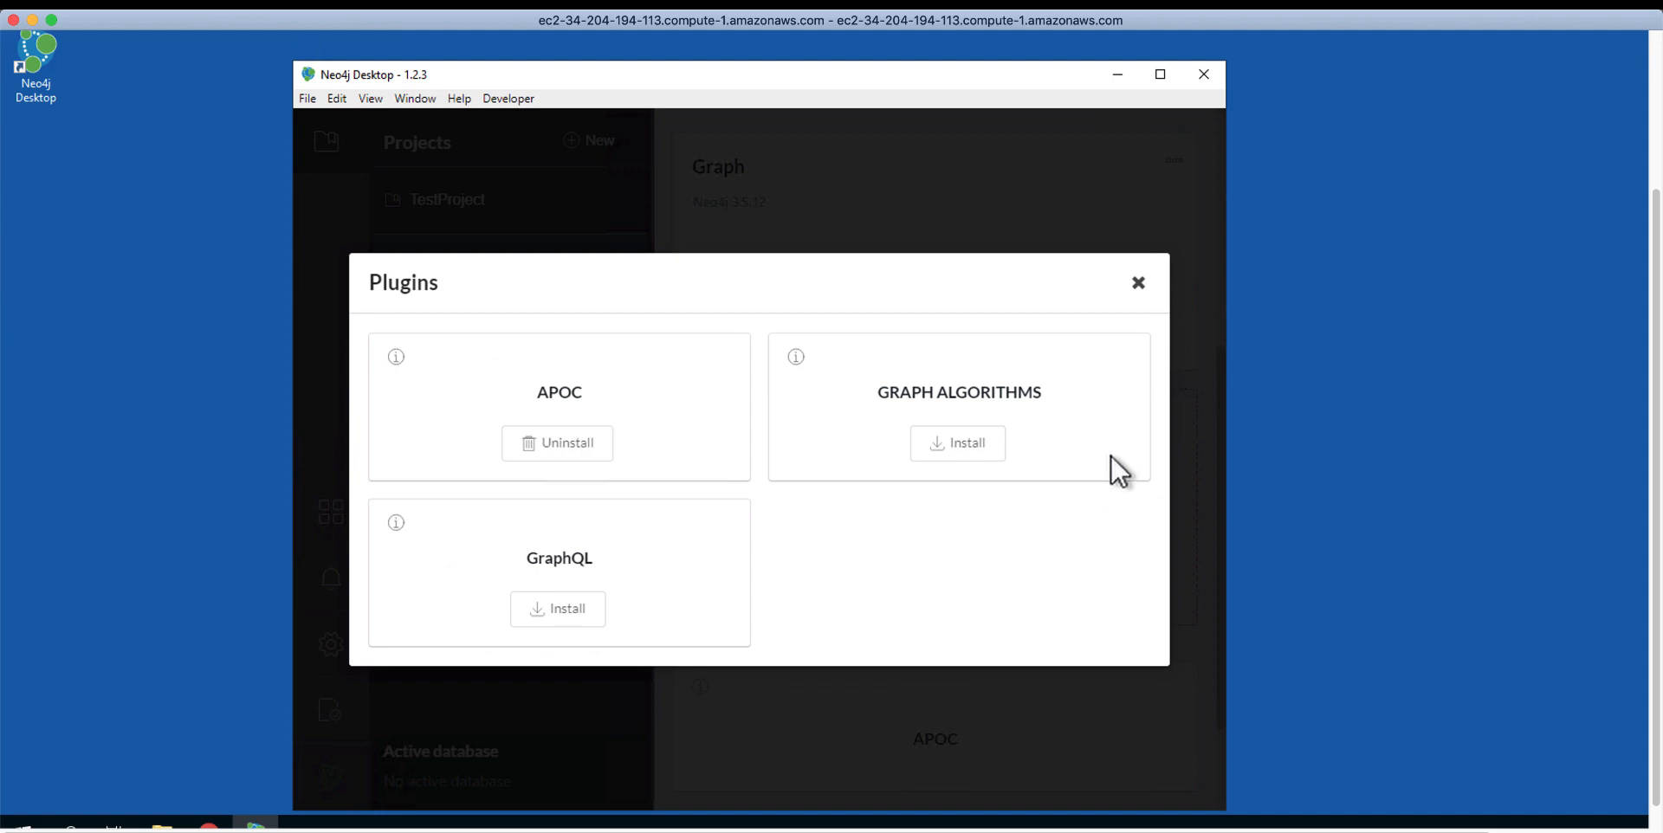
left_click(1138, 284)
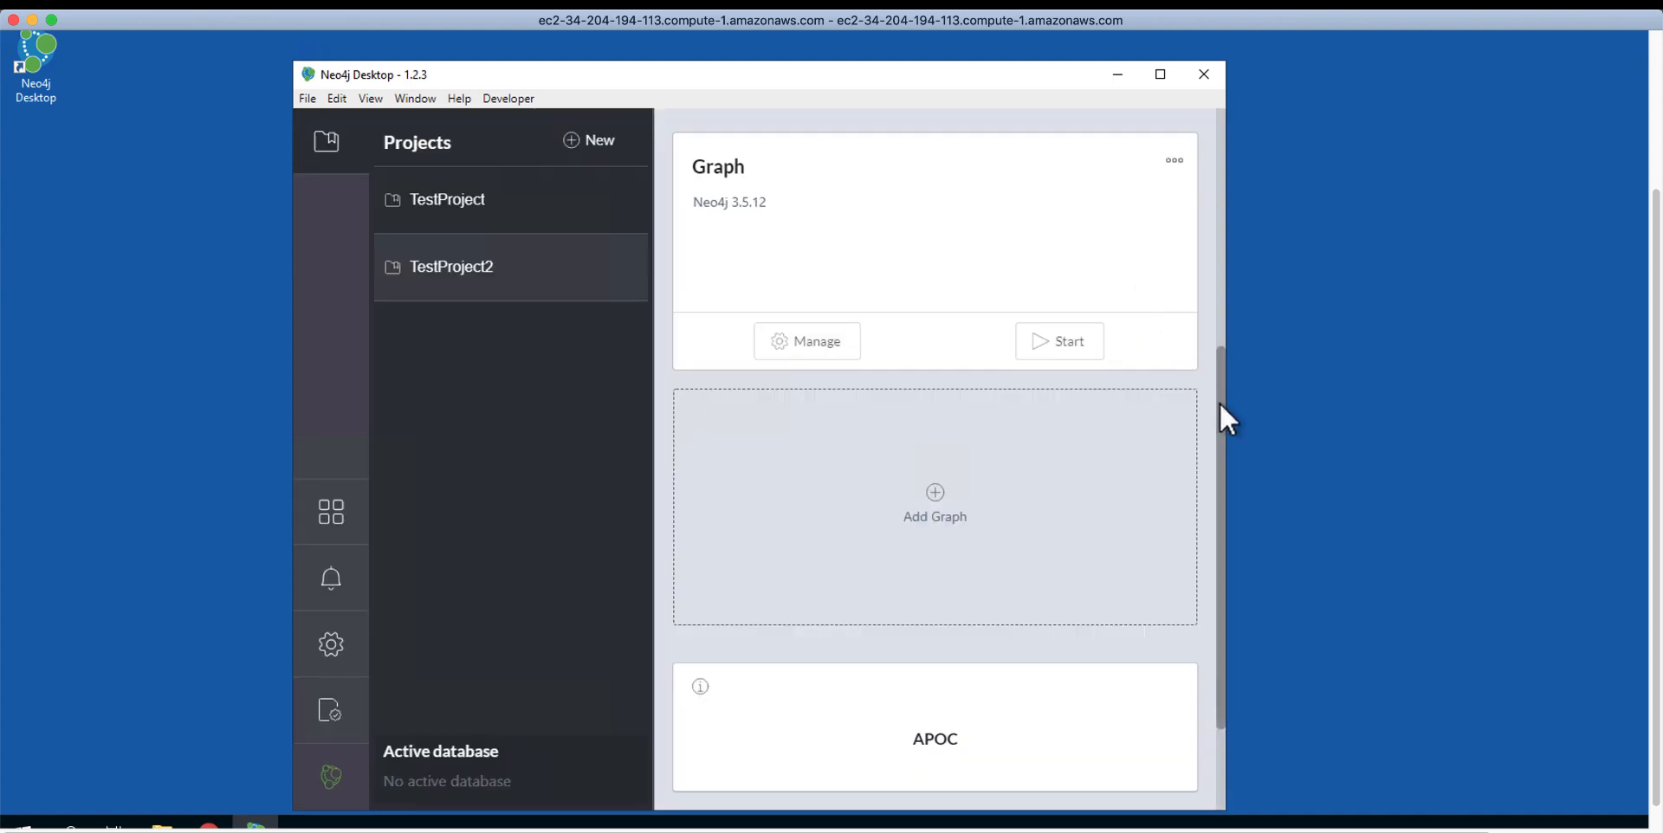
Step: Restart the Graph database and show its details with Bolt 7687, HTTP 7474, HTTPS 7473
left_click_drag(1219, 403, 1219, 275)
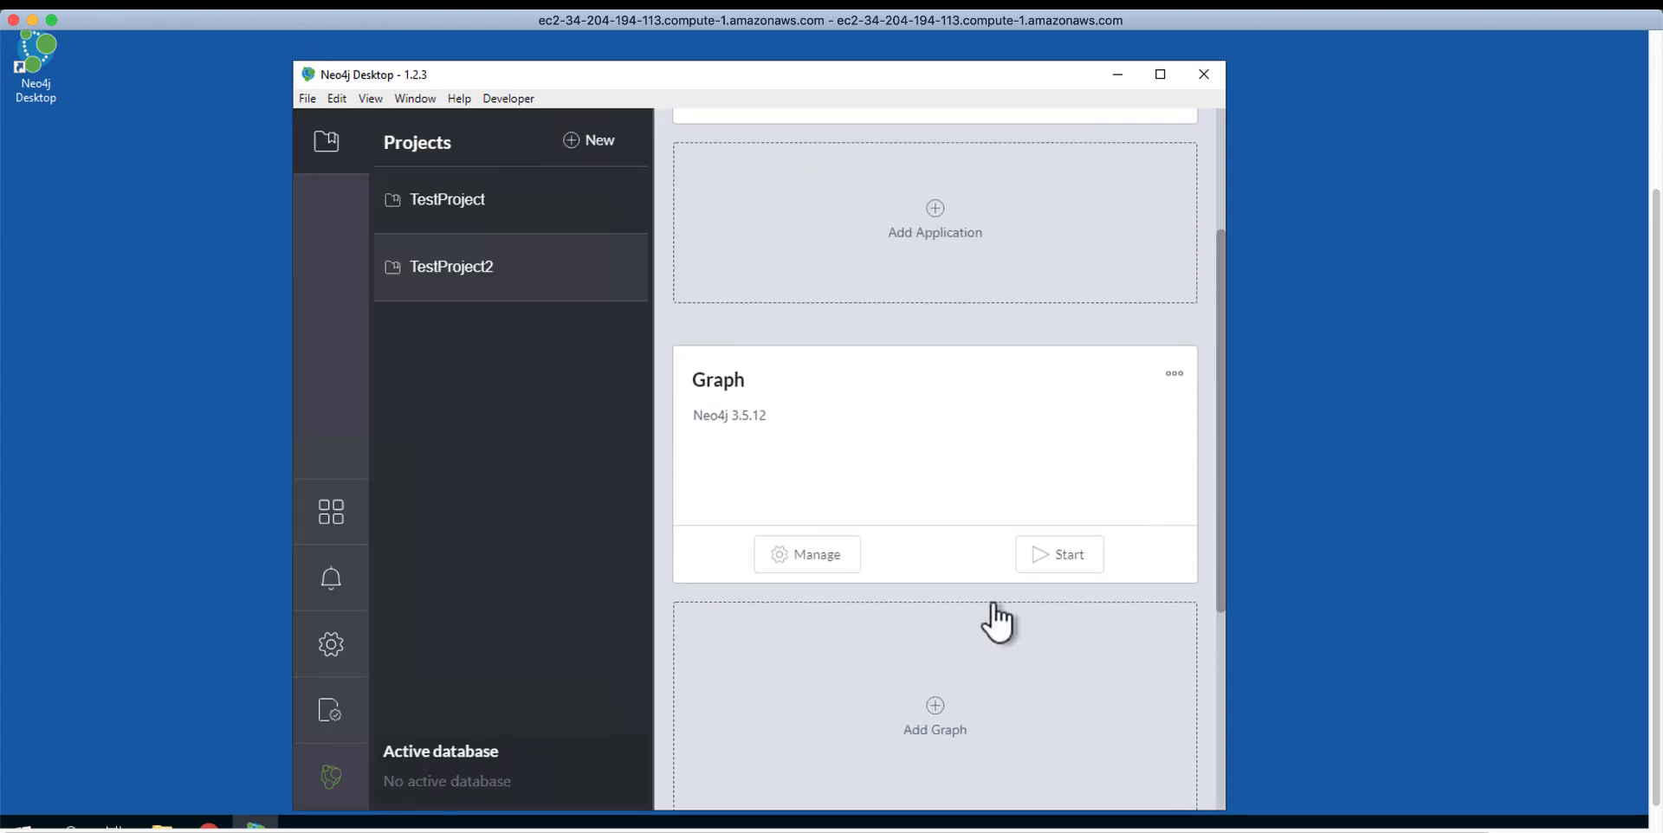
left_click(1060, 558)
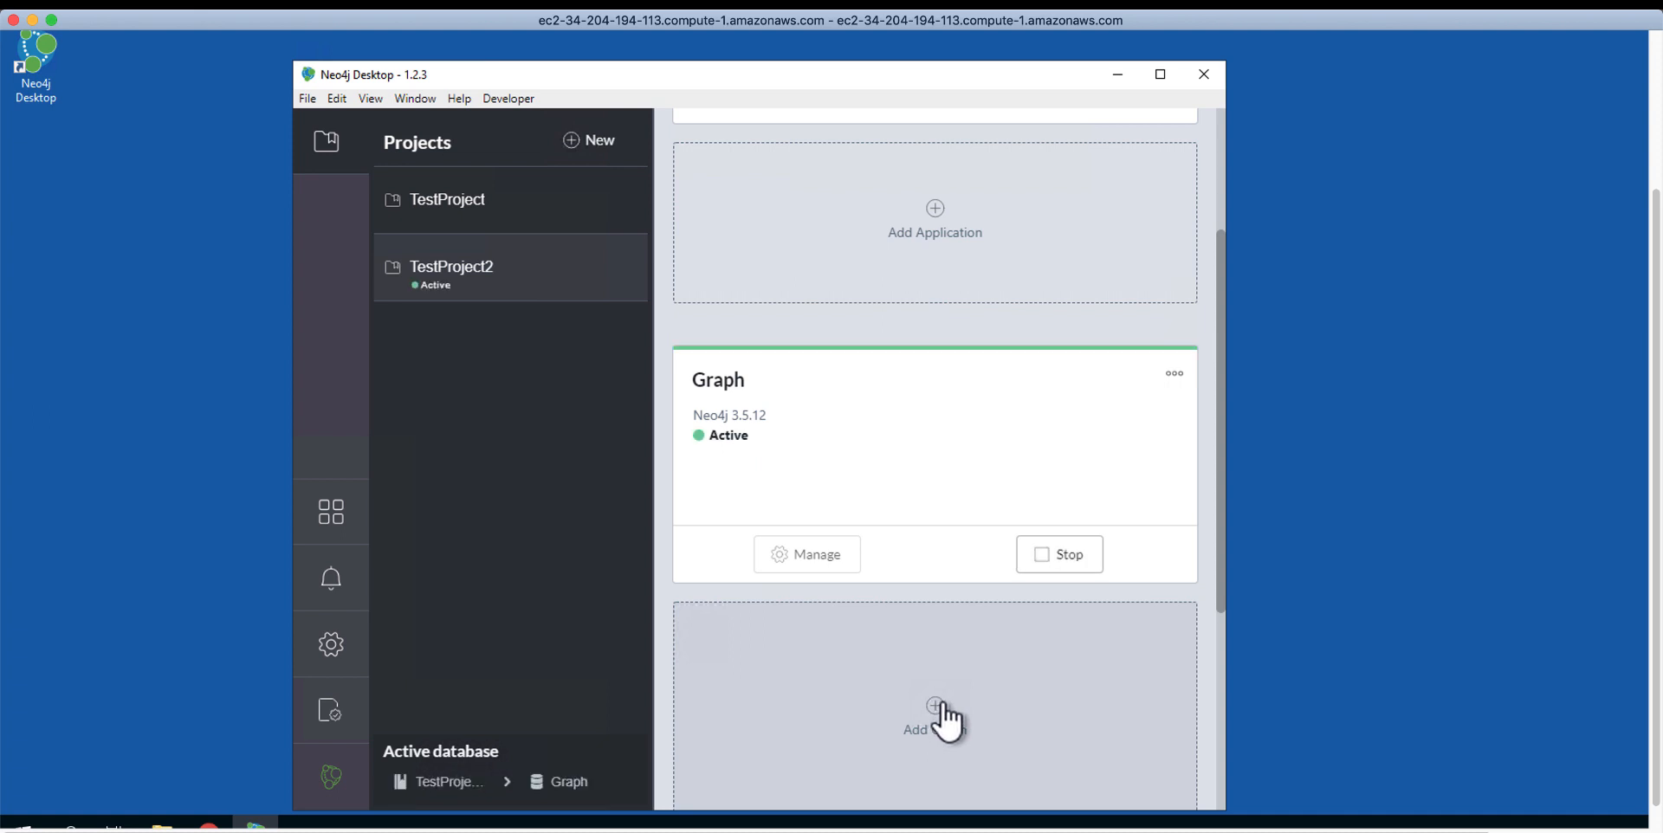
left_click(806, 555)
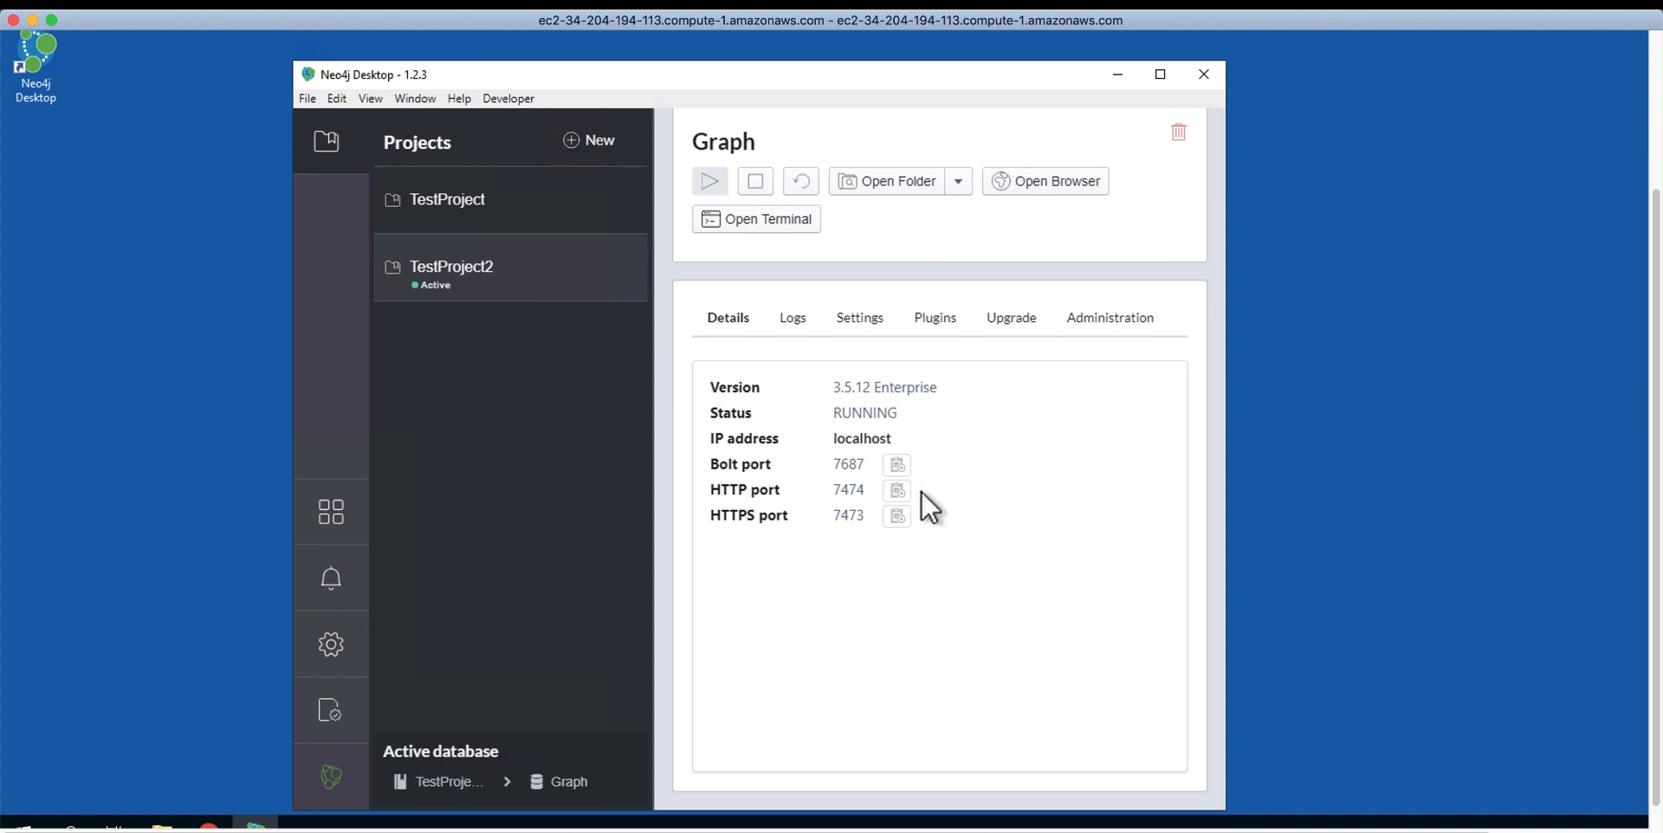
Step: Launch Neo4j Browser from the TestProject2 overview and move its window lower
left_click(450, 272)
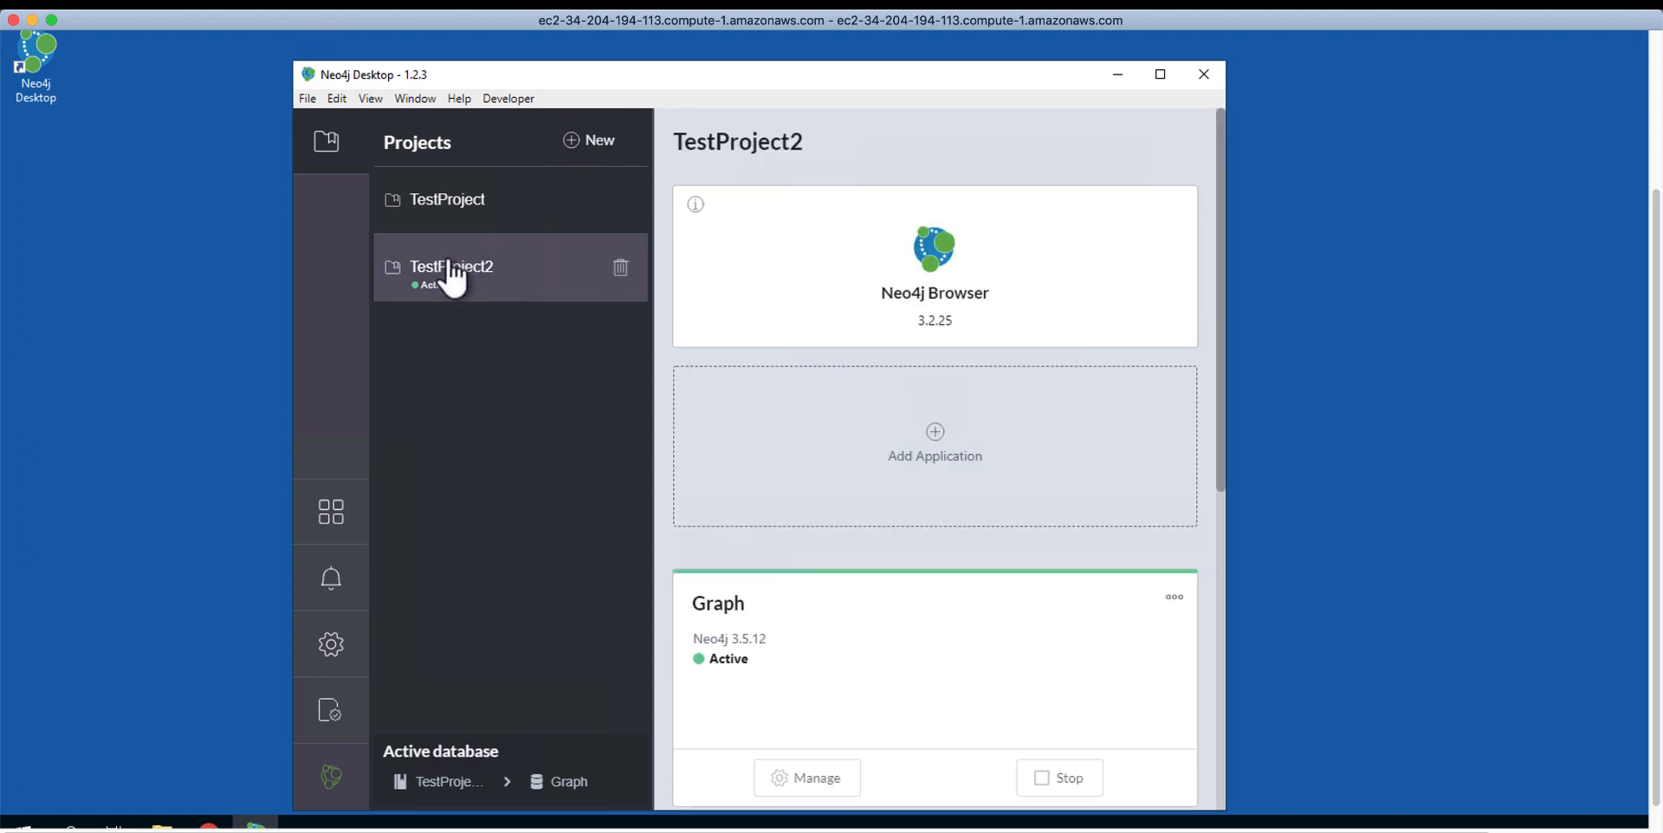
left_click(938, 261)
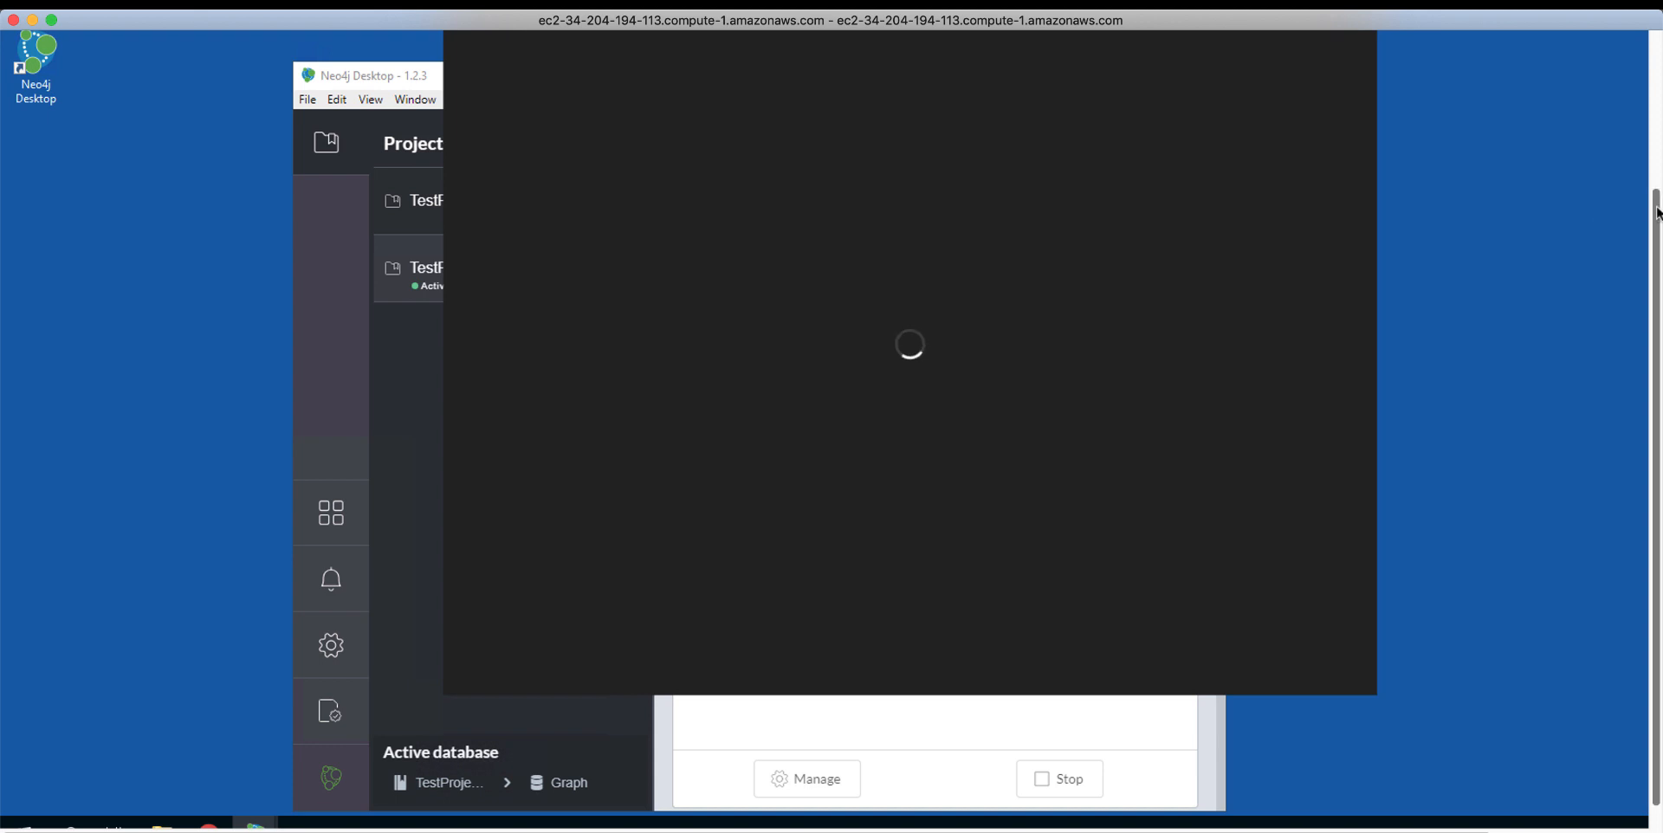
left_click_drag(1651, 198, 1651, 121)
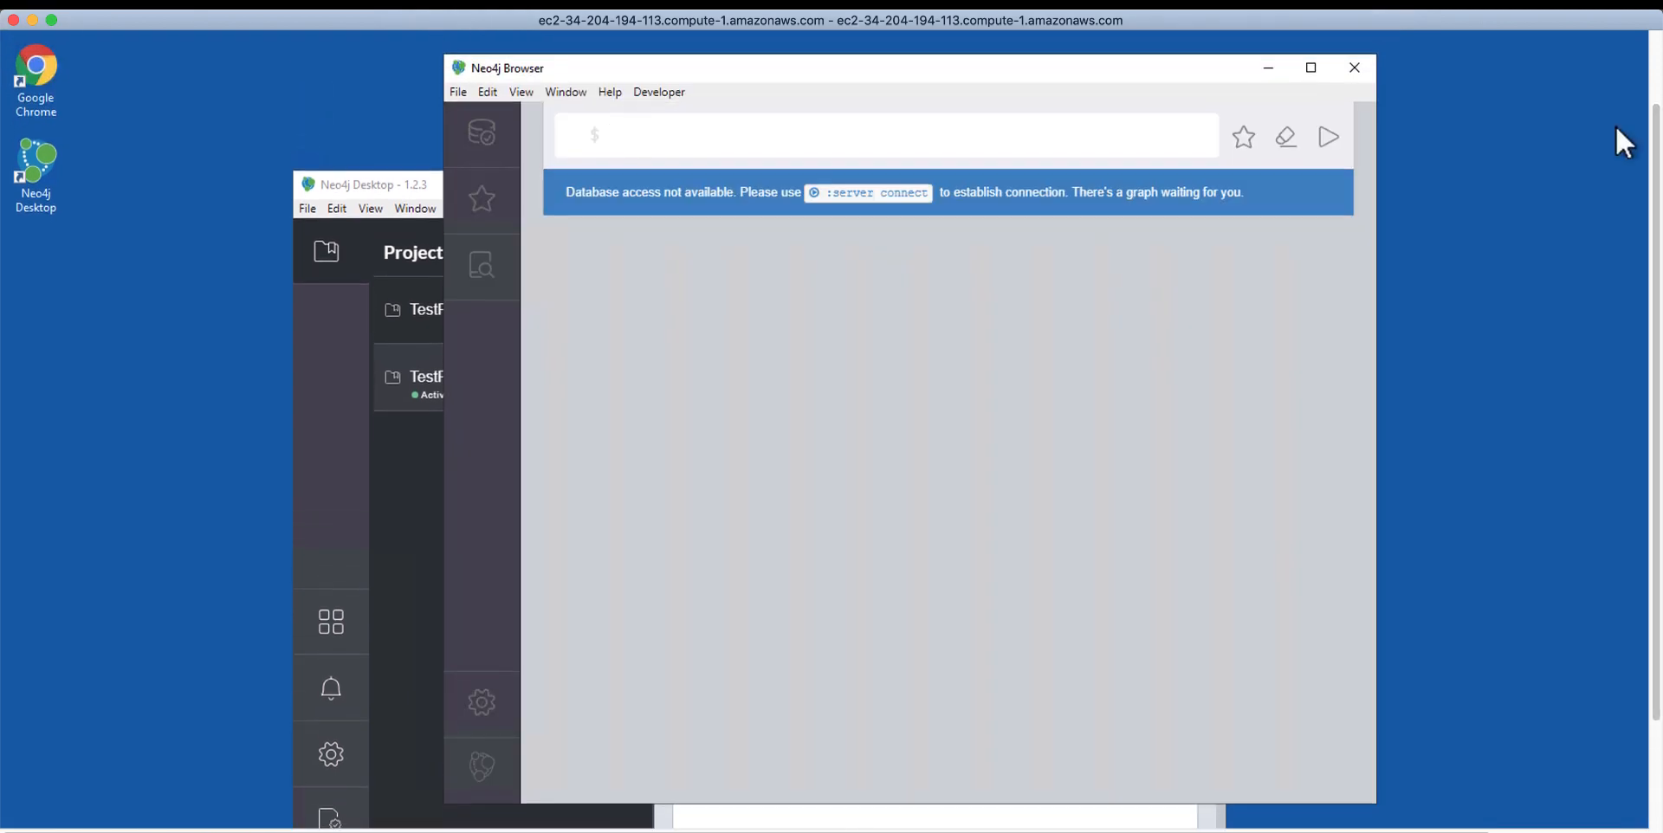
left_click_drag(1025, 69, 1011, 194)
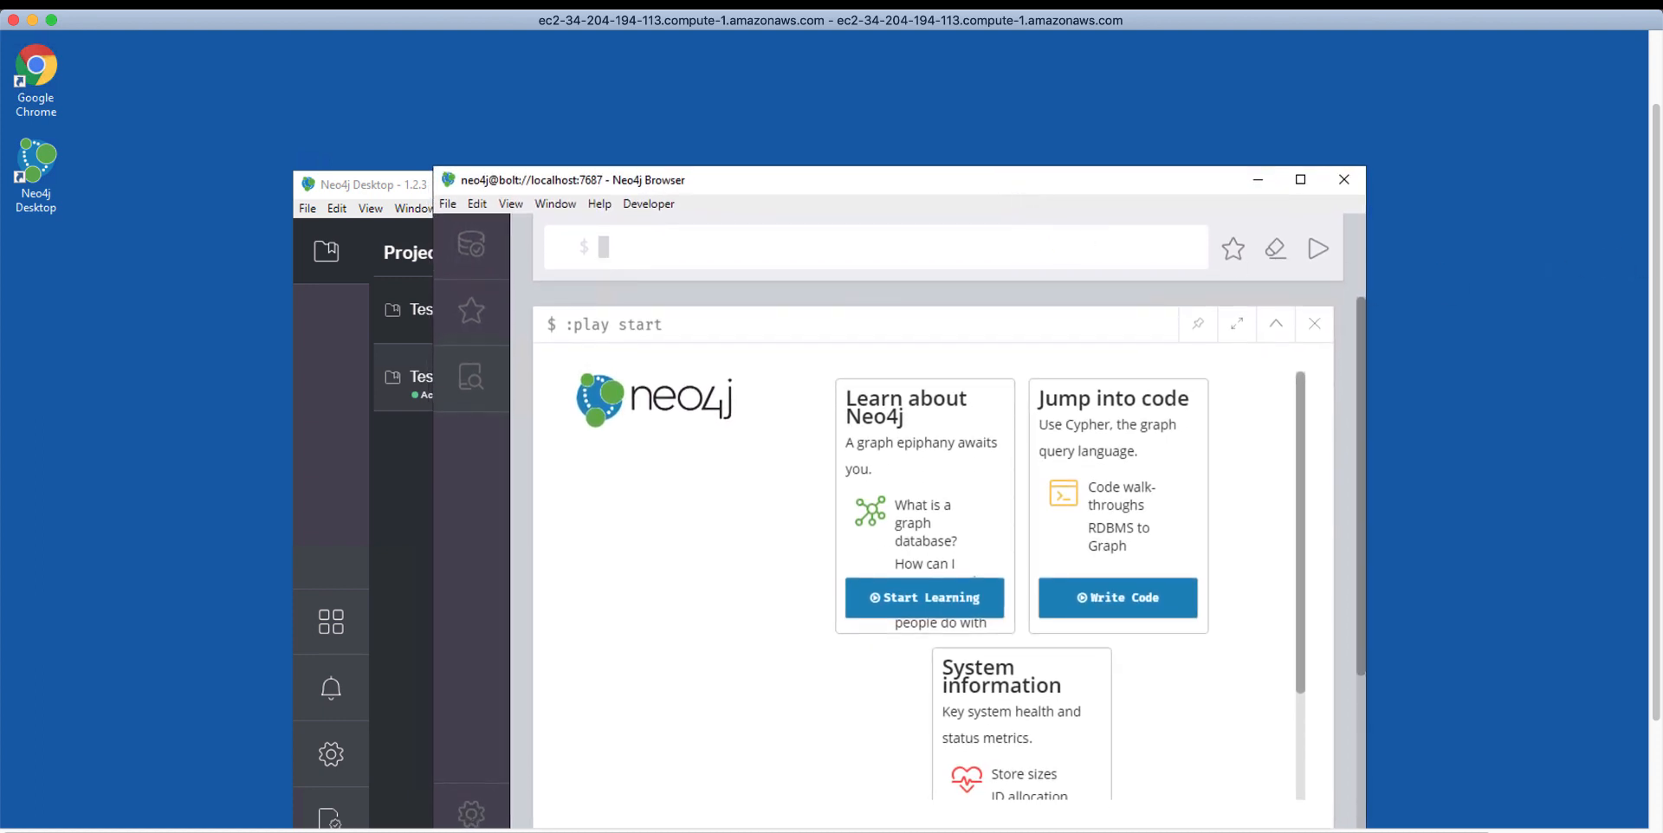
Step: Check the graph.db database information in Neo4j Browser, then close the browser window
scroll(1651, 381, "down", 3)
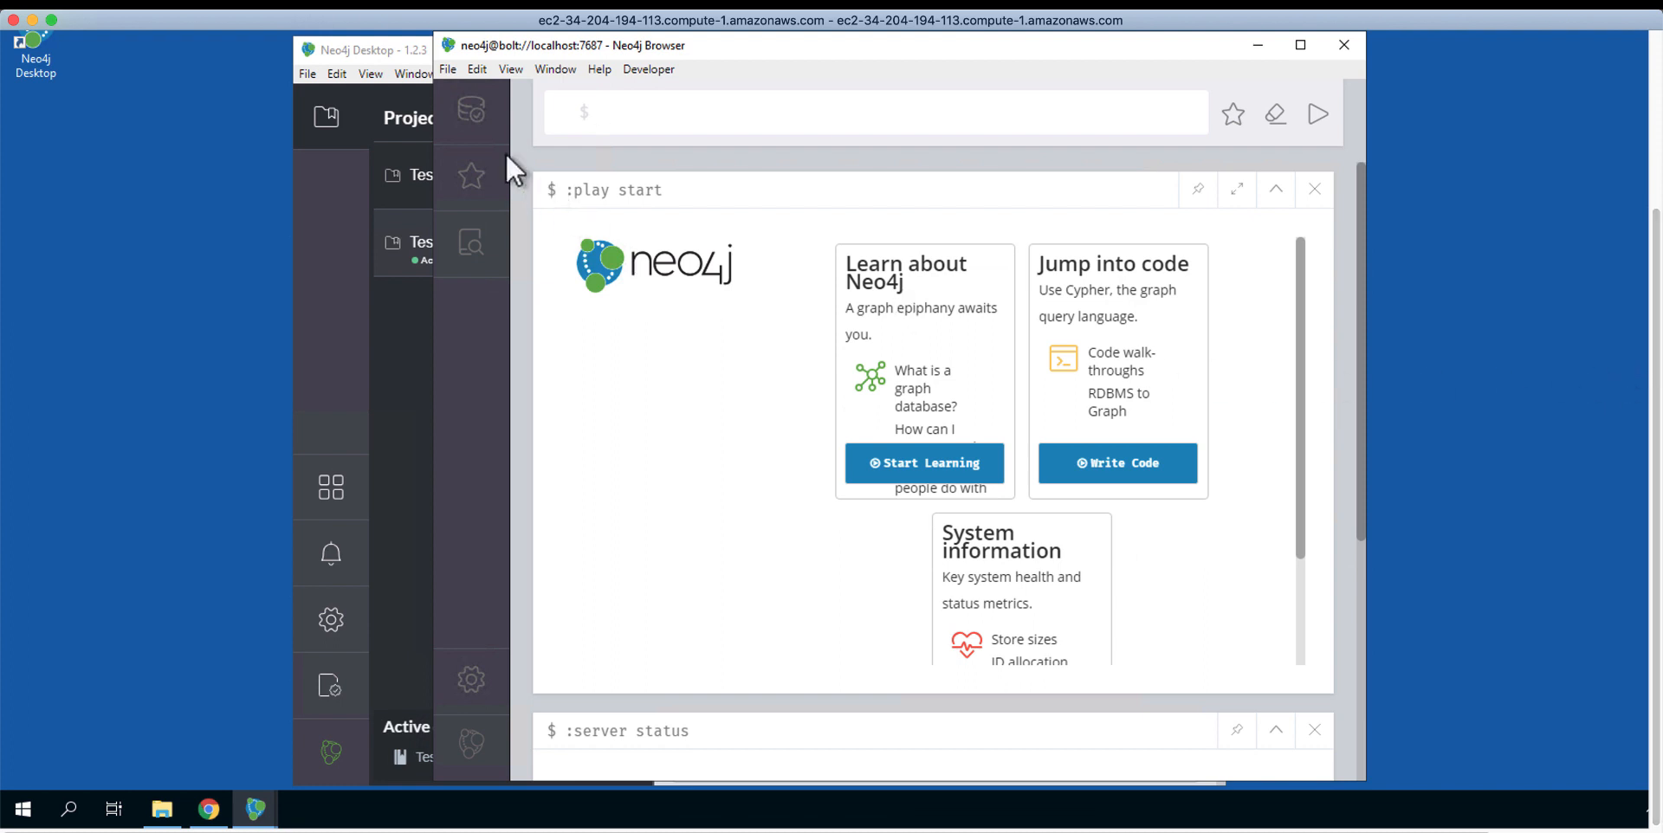
left_click(473, 112)
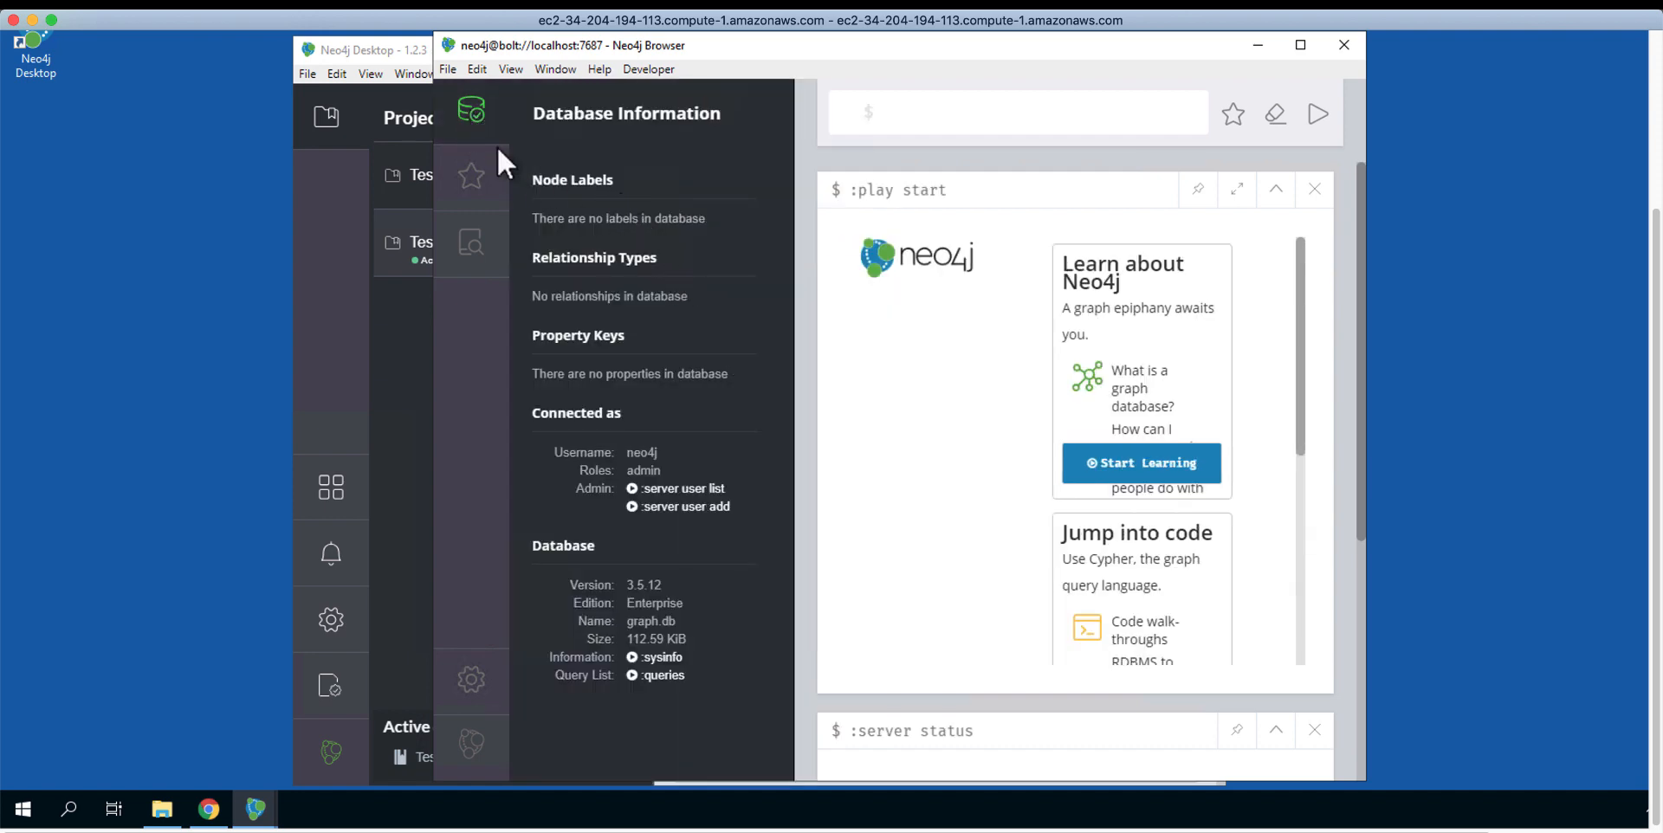
left_click(472, 117)
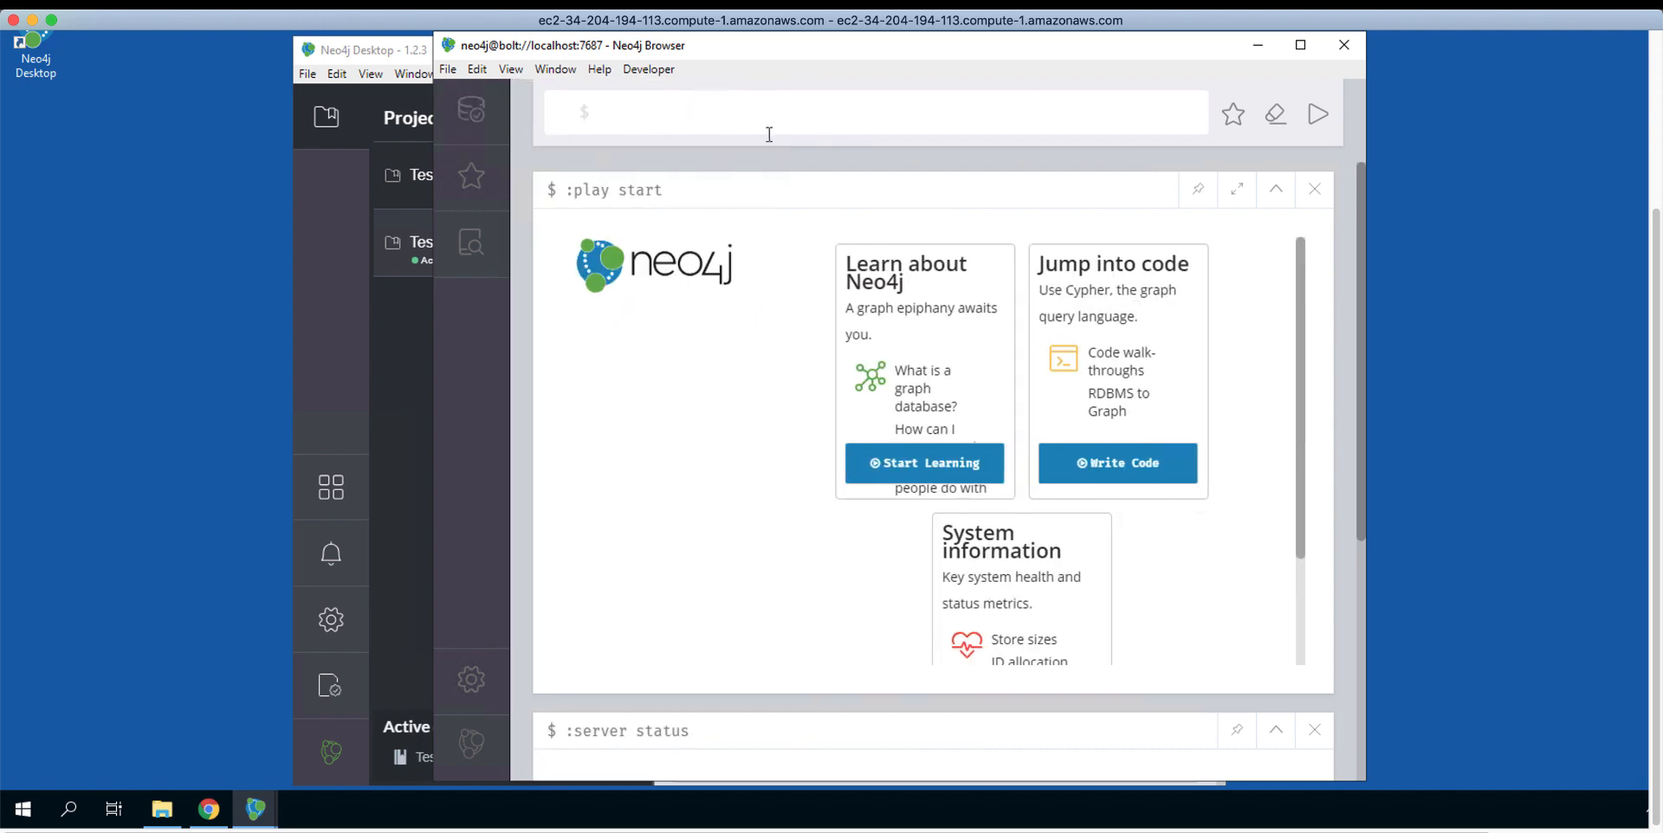
left_click(1343, 45)
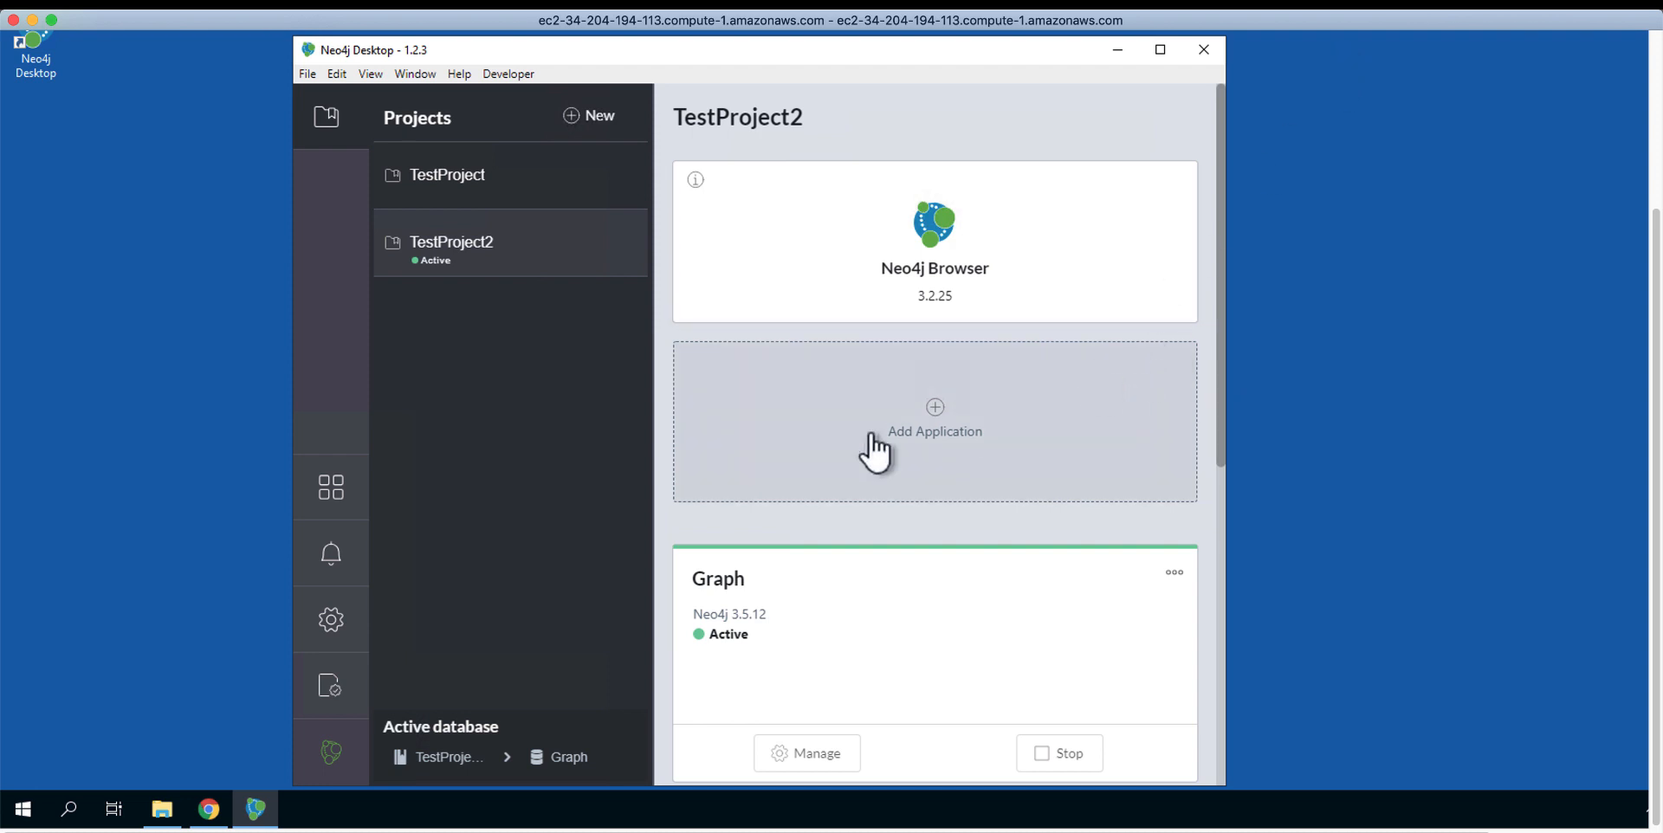
left_click(338, 515)
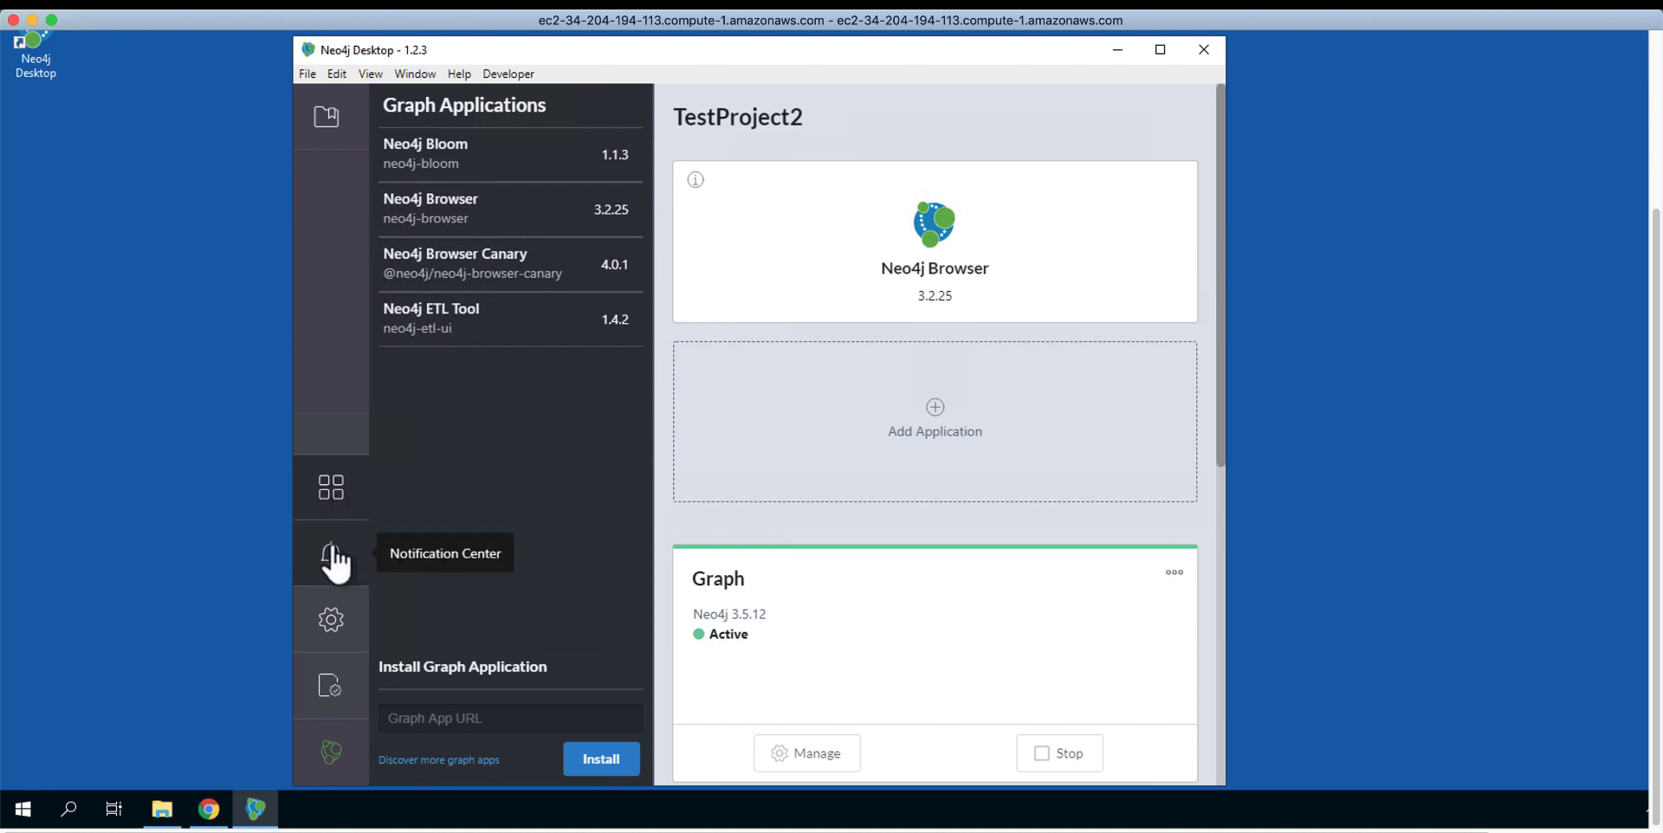
left_click(332, 559)
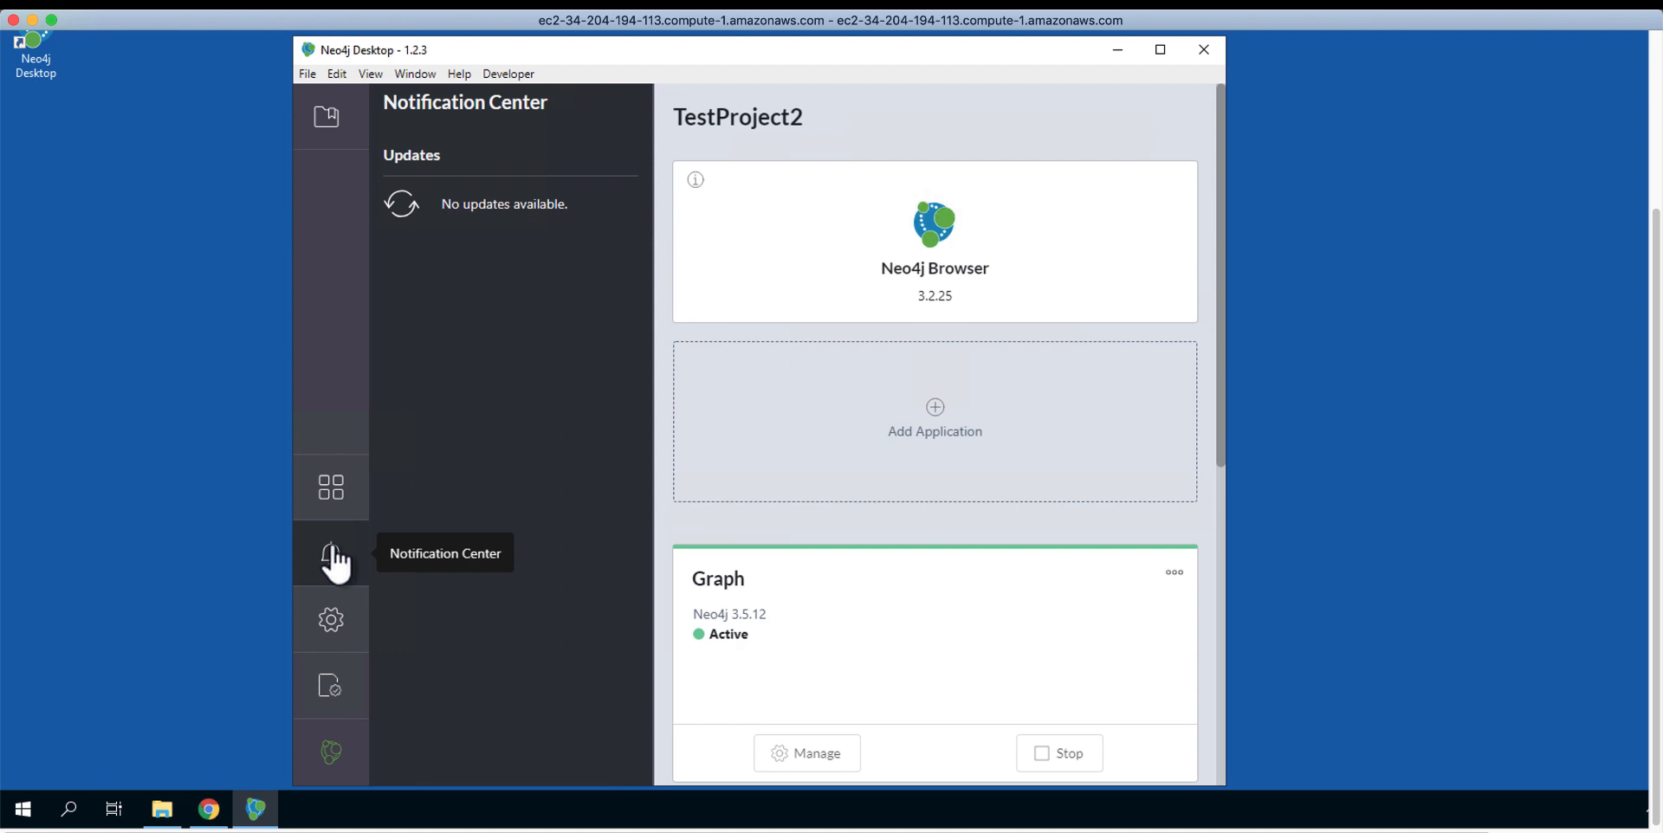
left_click(342, 616)
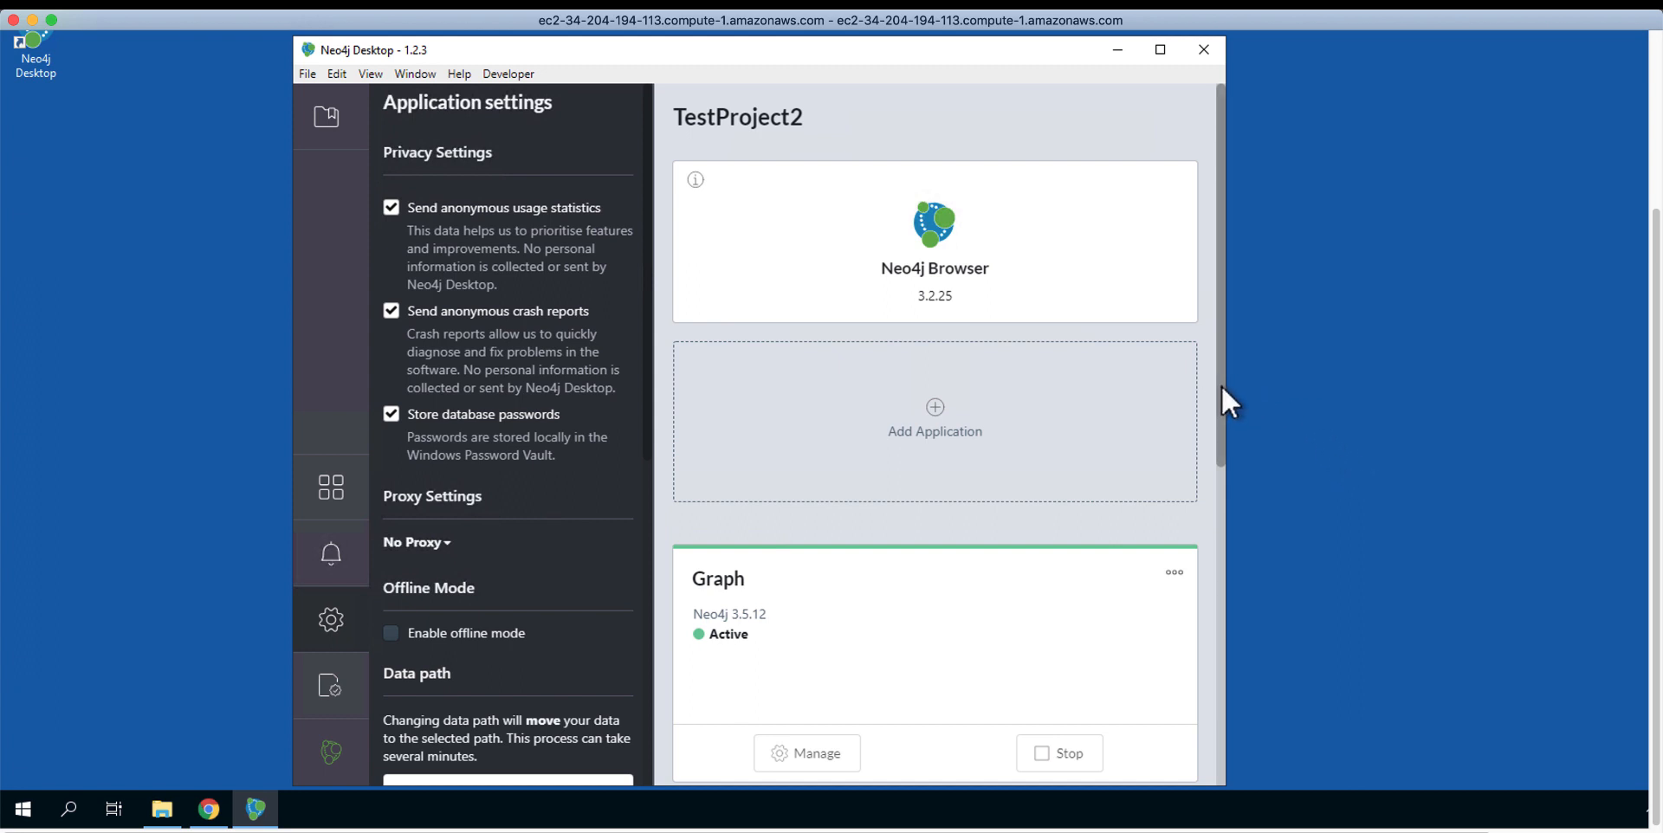
left_click_drag(1221, 386, 1218, 423)
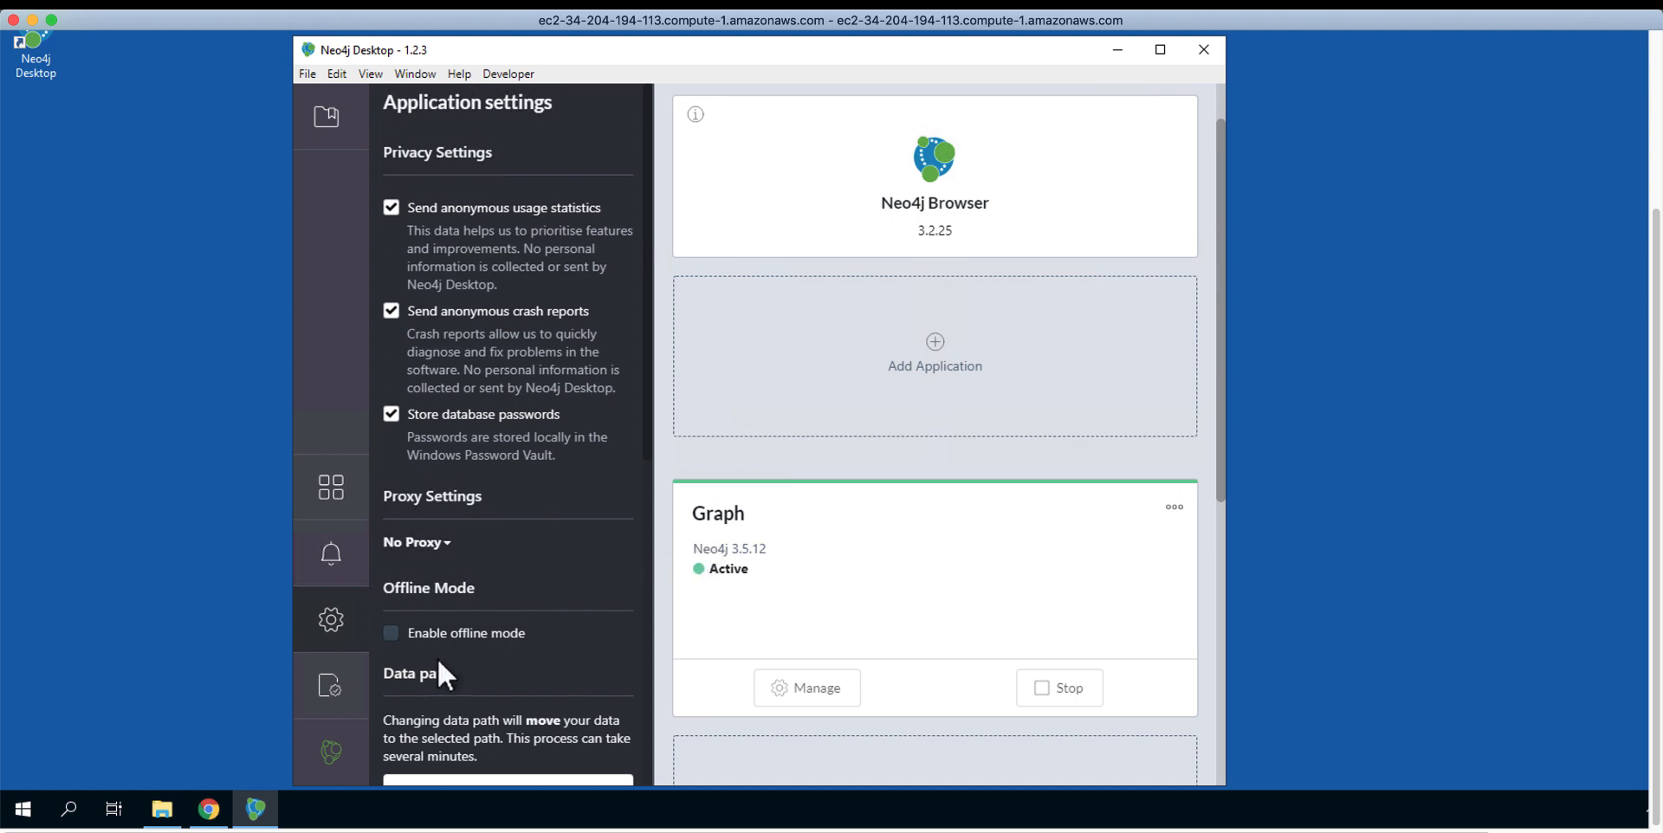
left_click(330, 685)
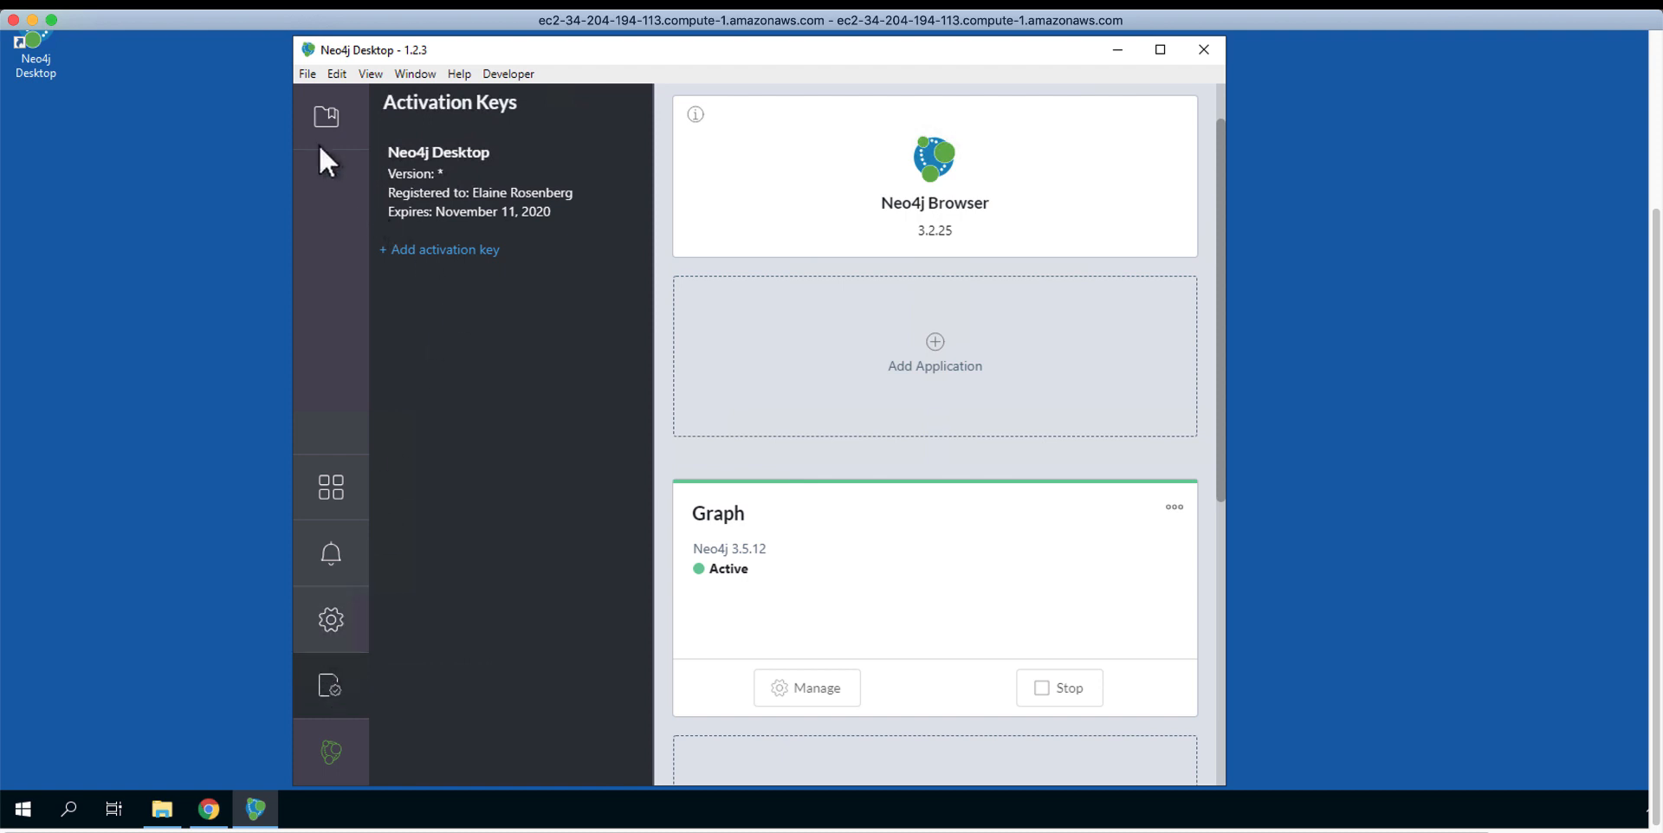
left_click(335, 127)
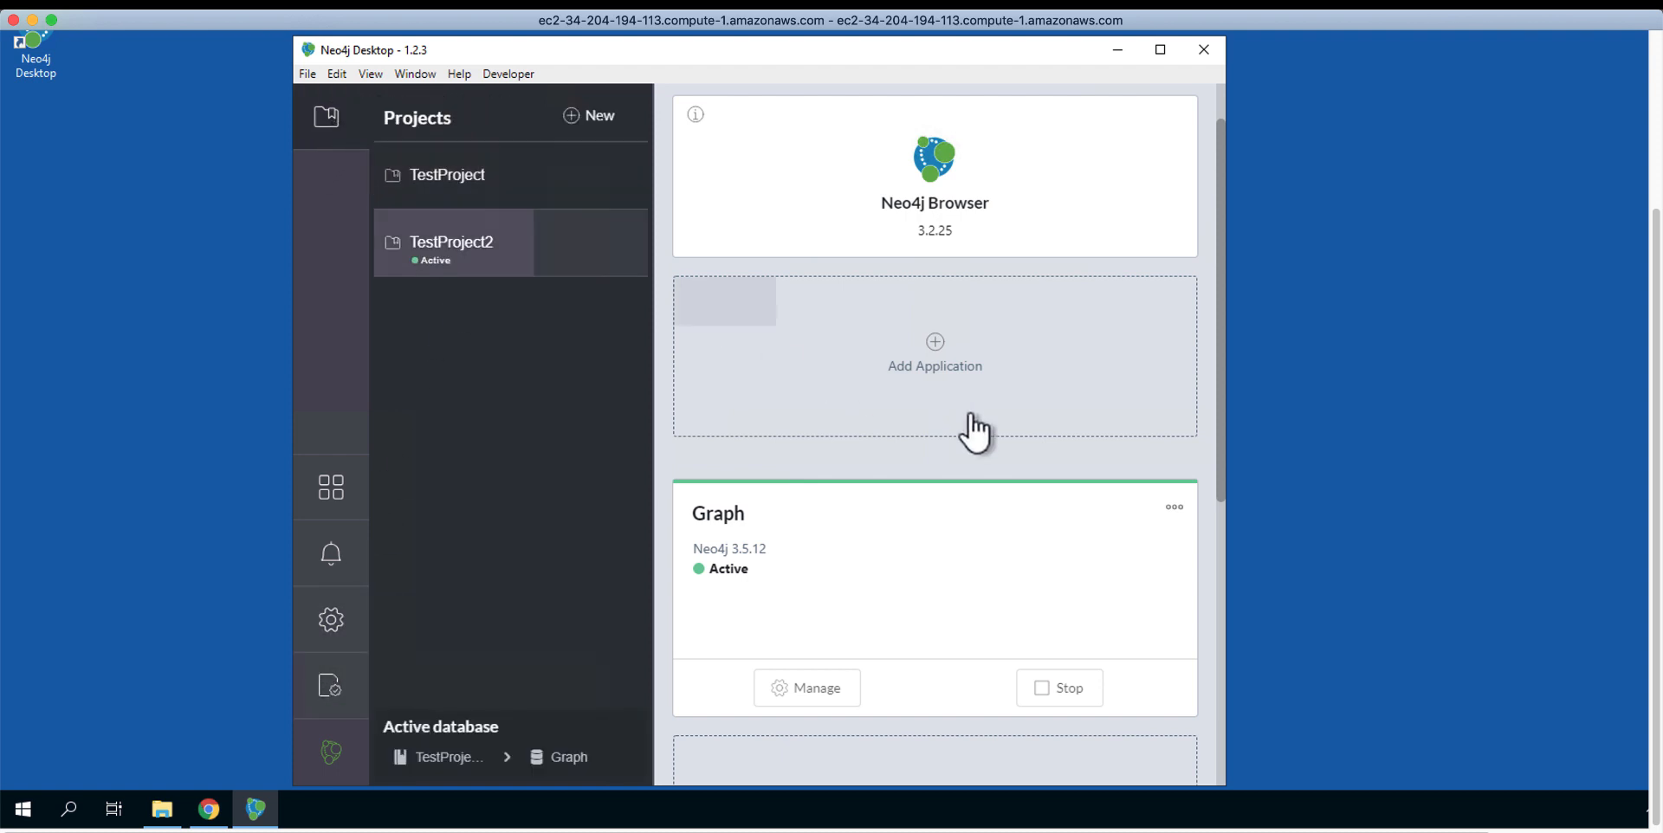